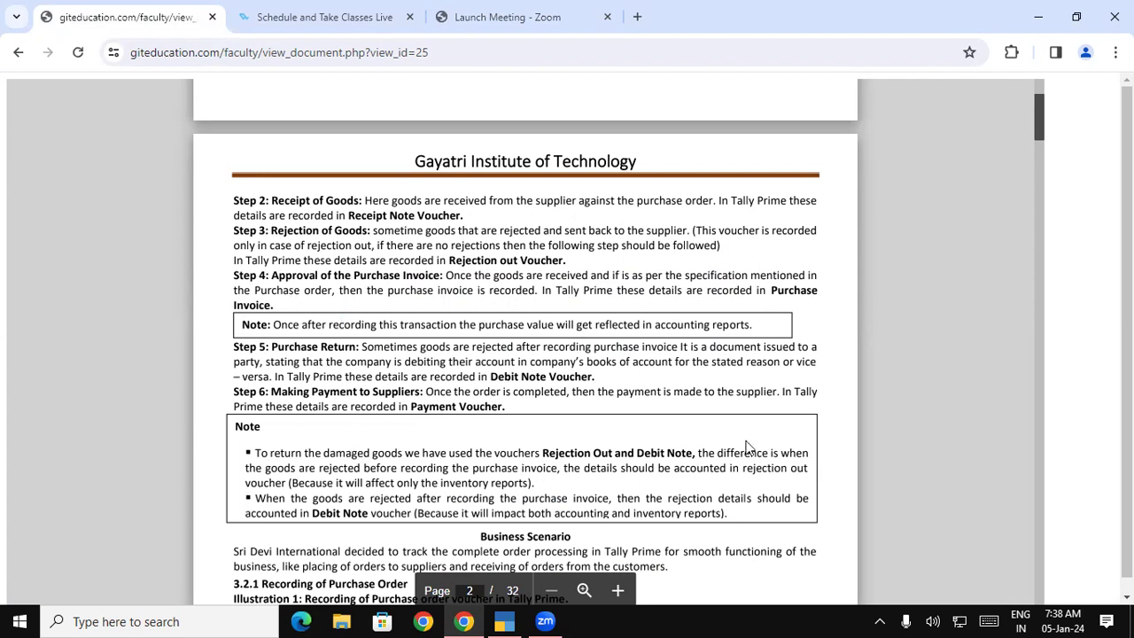
# Scroll the PDF to the Business Scenario and Illustration 1 purchase order table.
pyautogui.scroll(-1, 1042, 129)
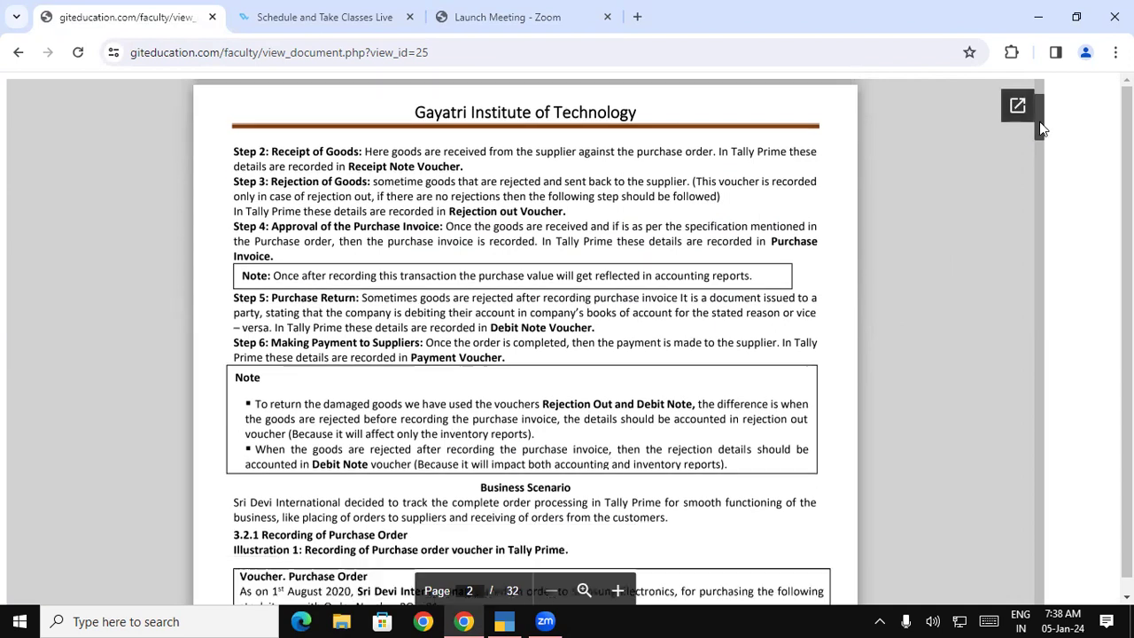
pyautogui.scroll(-5, 1041, 128)
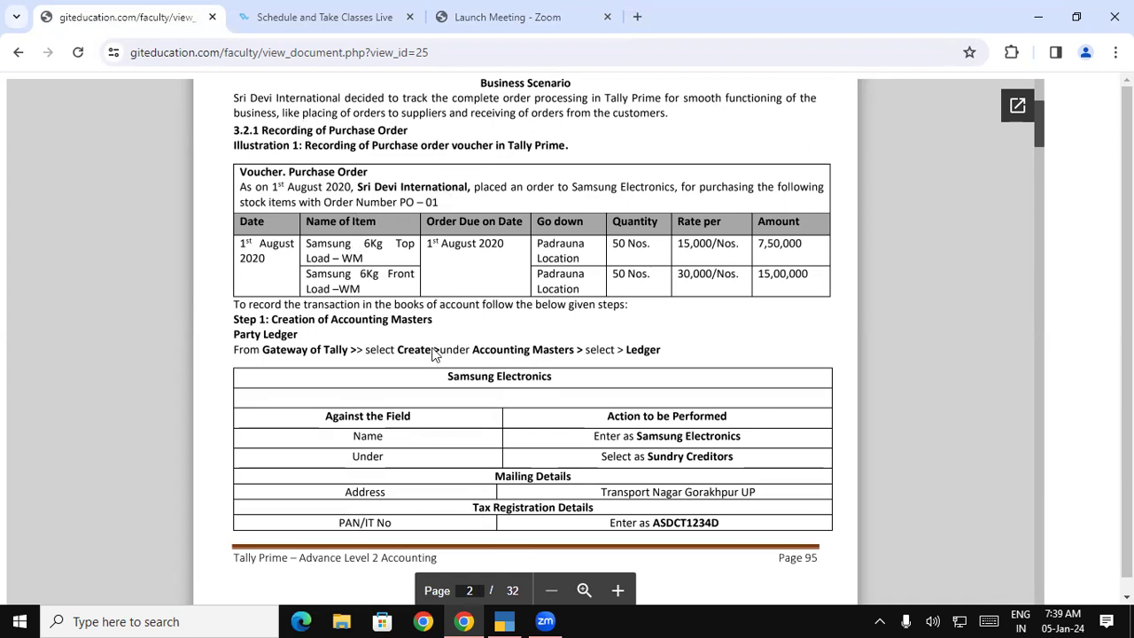
pyautogui.hotkey('alt', 'Tab')
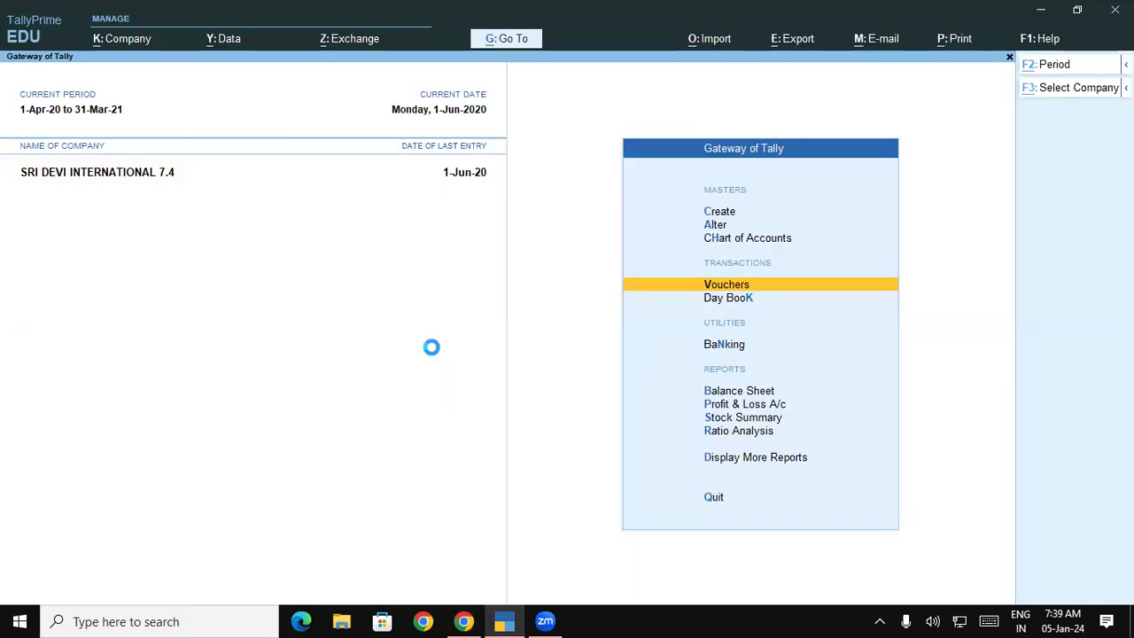
# Begin Create Company with a new data folder at d:/adv ch-3 7.4am.
pyautogui.press('F3')
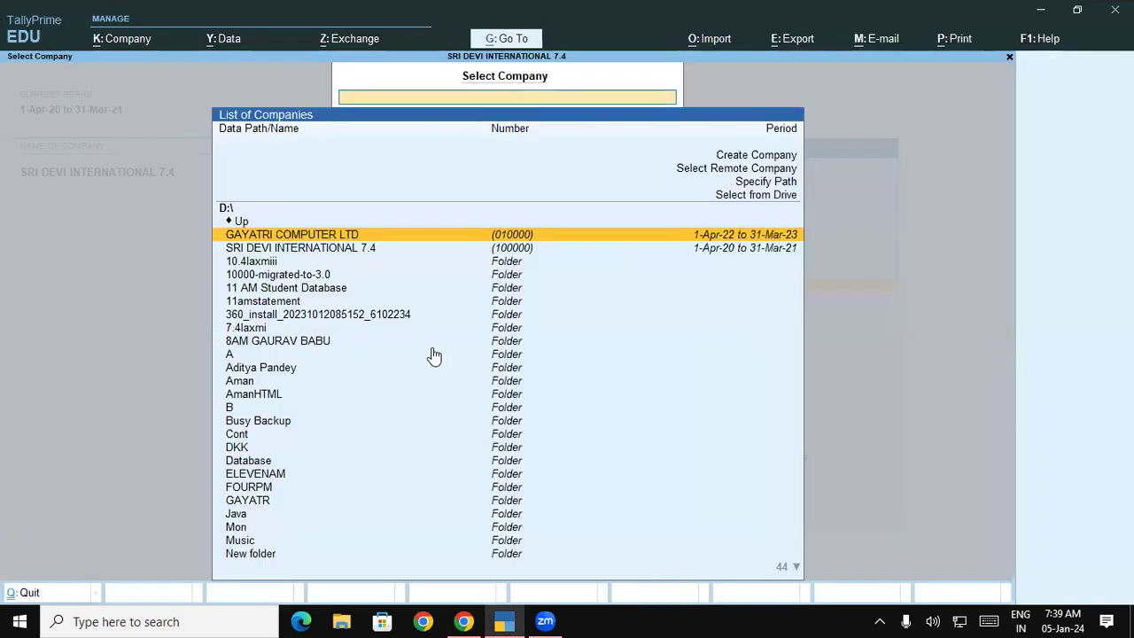
pyautogui.press('Up')
pyautogui.press('Up')
pyautogui.press('Up')
pyautogui.press('Up')
pyautogui.press('Up')
pyautogui.press('Return')
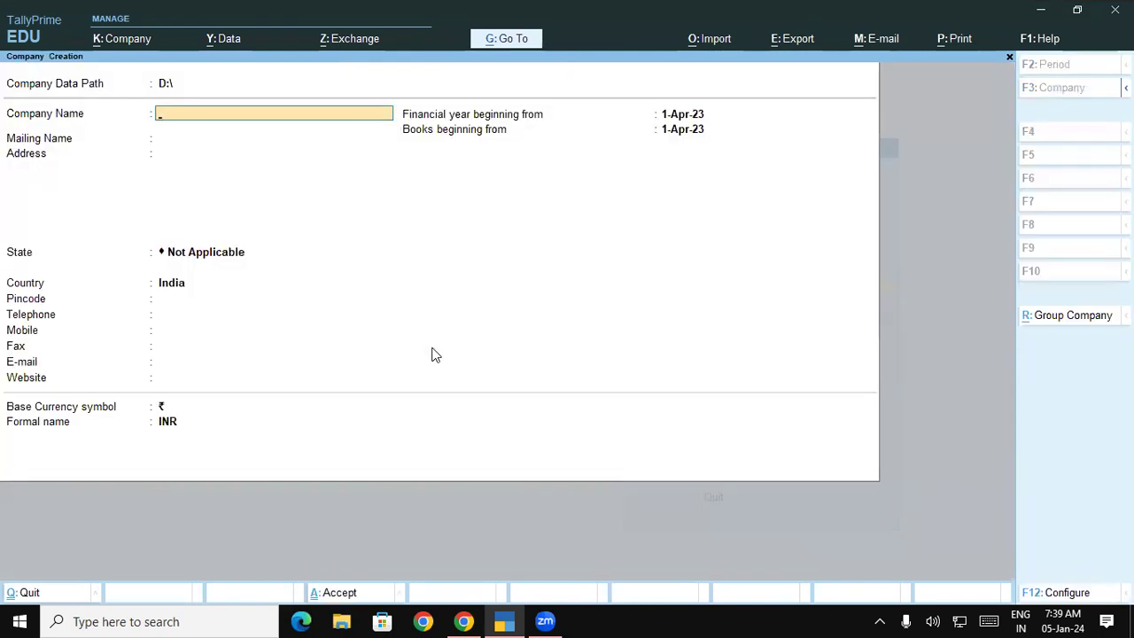
pyautogui.press('BackSpace')
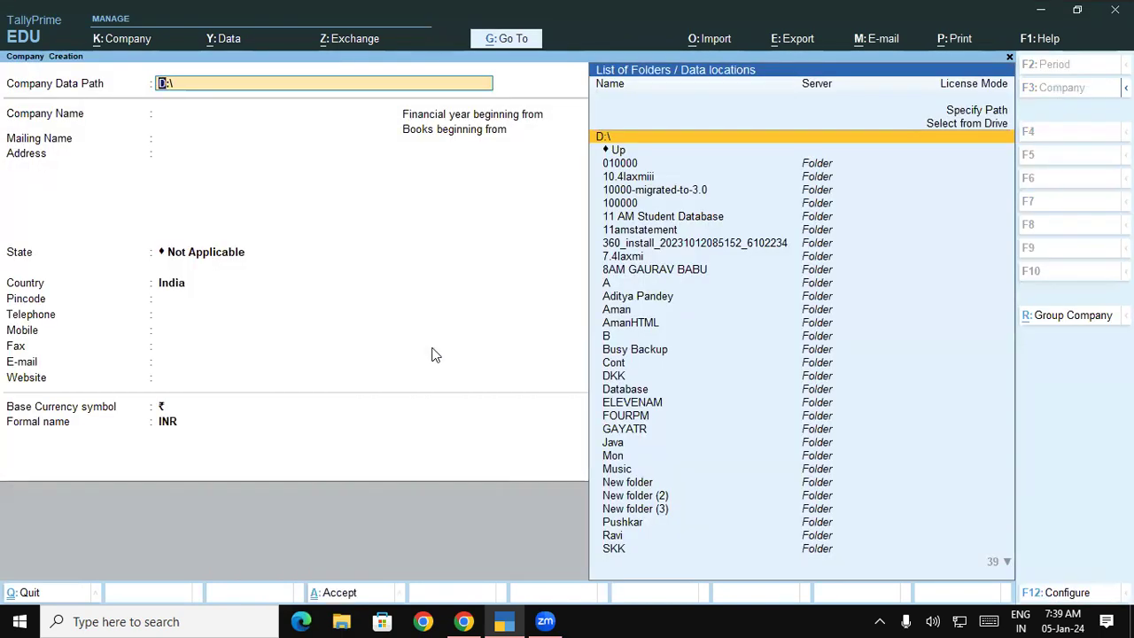
pyautogui.press('BackSpace')
pyautogui.press('BackSpace')
pyautogui.press('BackSpace')
pyautogui.write('d:/')
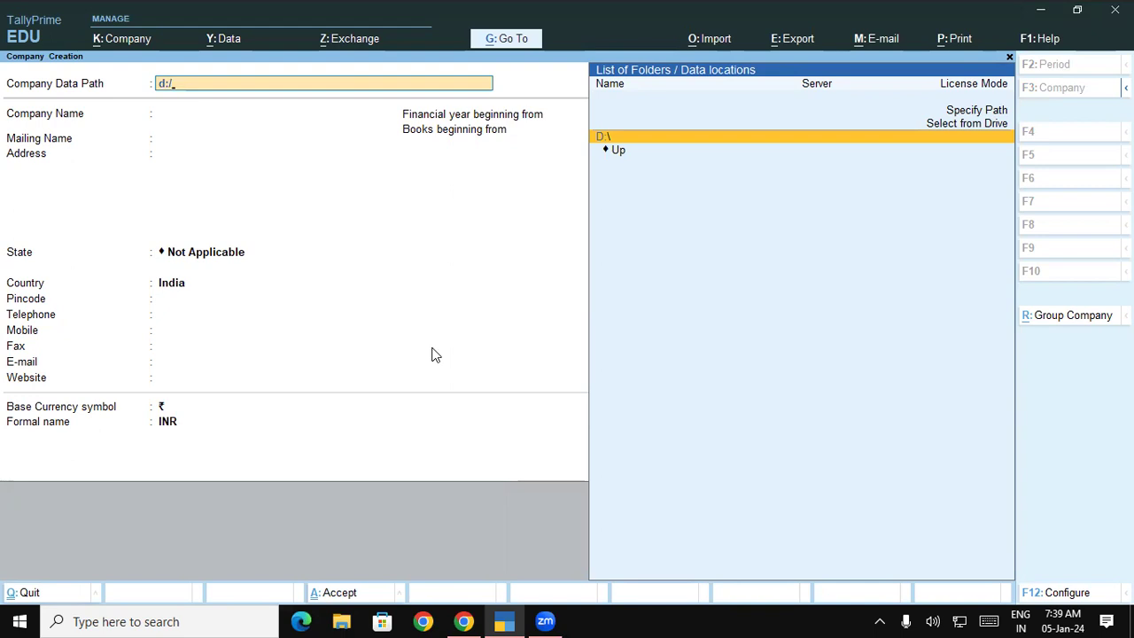
pyautogui.write('ad')
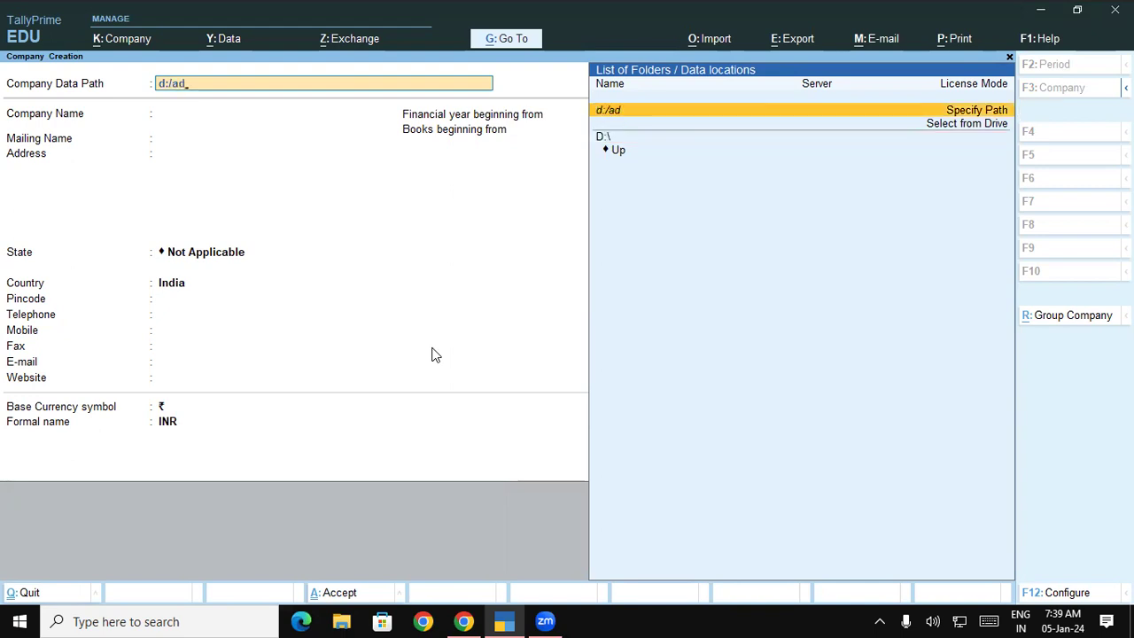
pyautogui.write('v ch-3 7.4am')
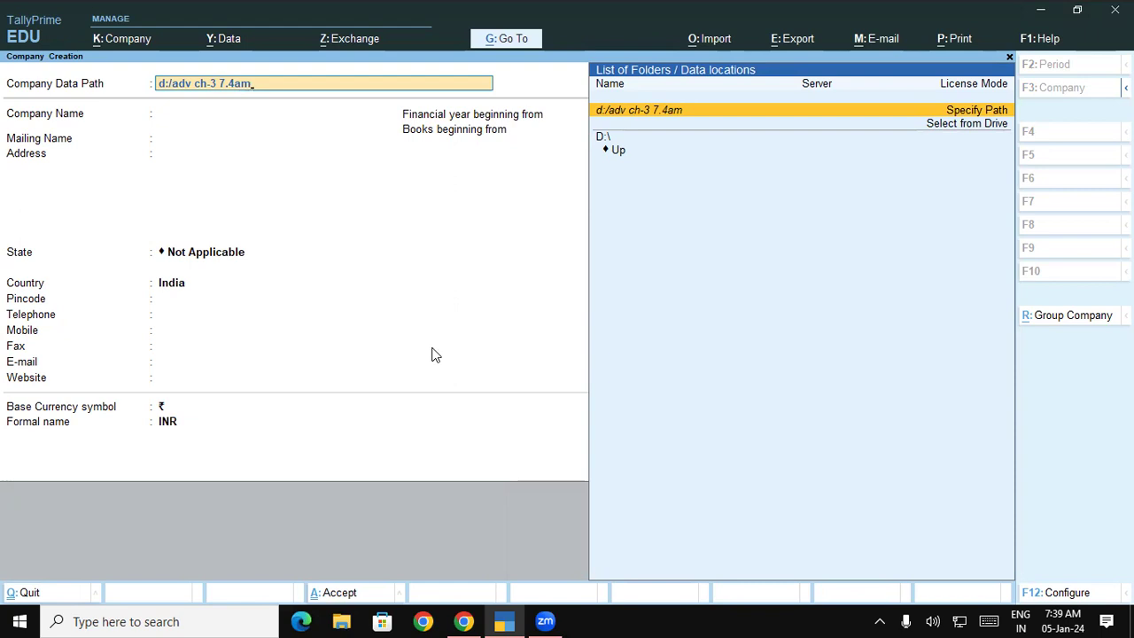
pyautogui.press('Return')
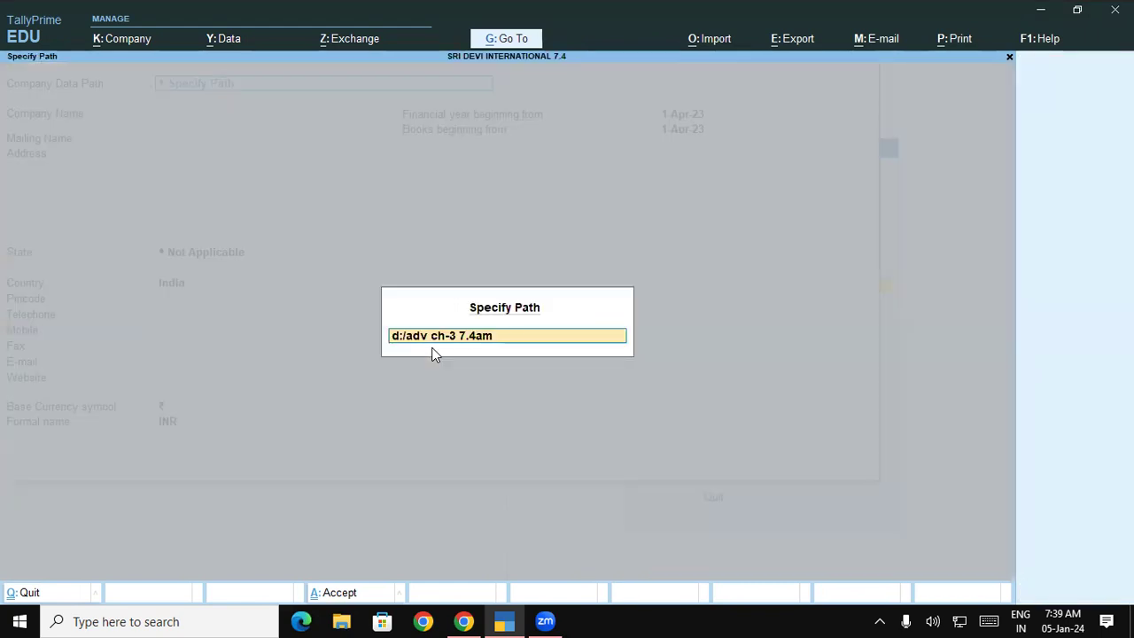
pyautogui.press('Return')
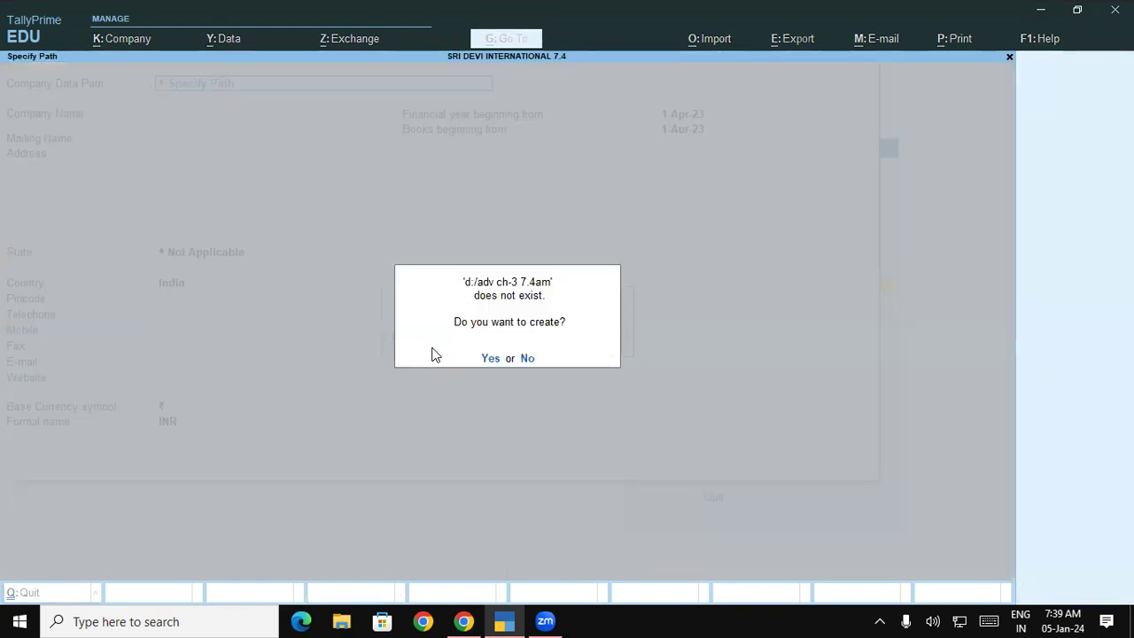
pyautogui.press('Return')
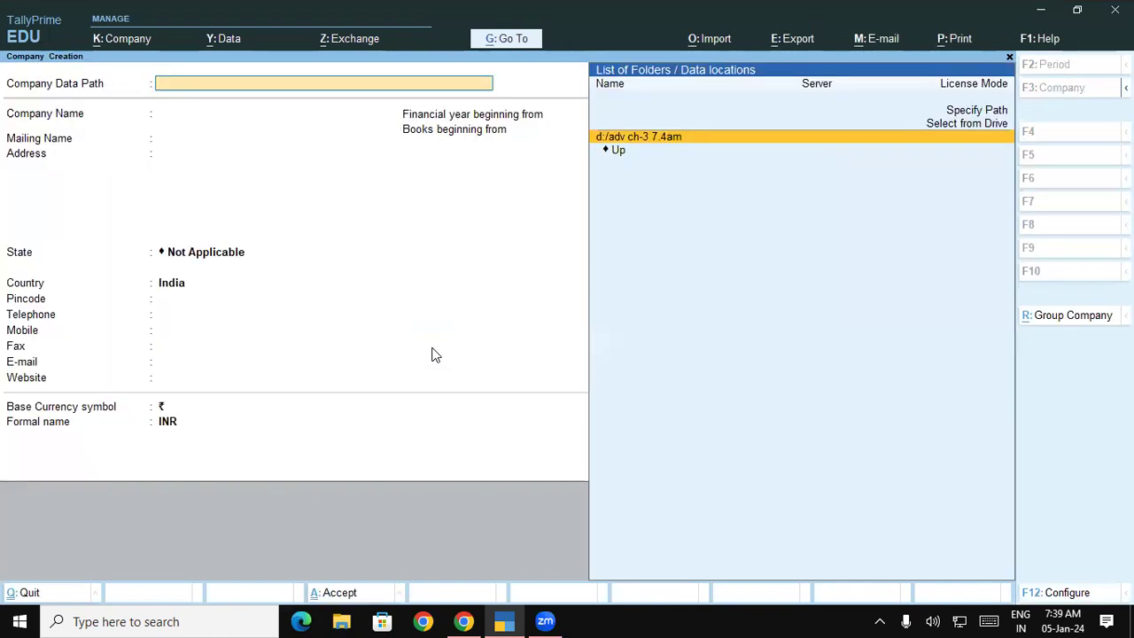
# Name the company SRI DEVI INTERNATIONAL and enter its address, state Uttar Pradesh and pincode.
pyautogui.press('Return')
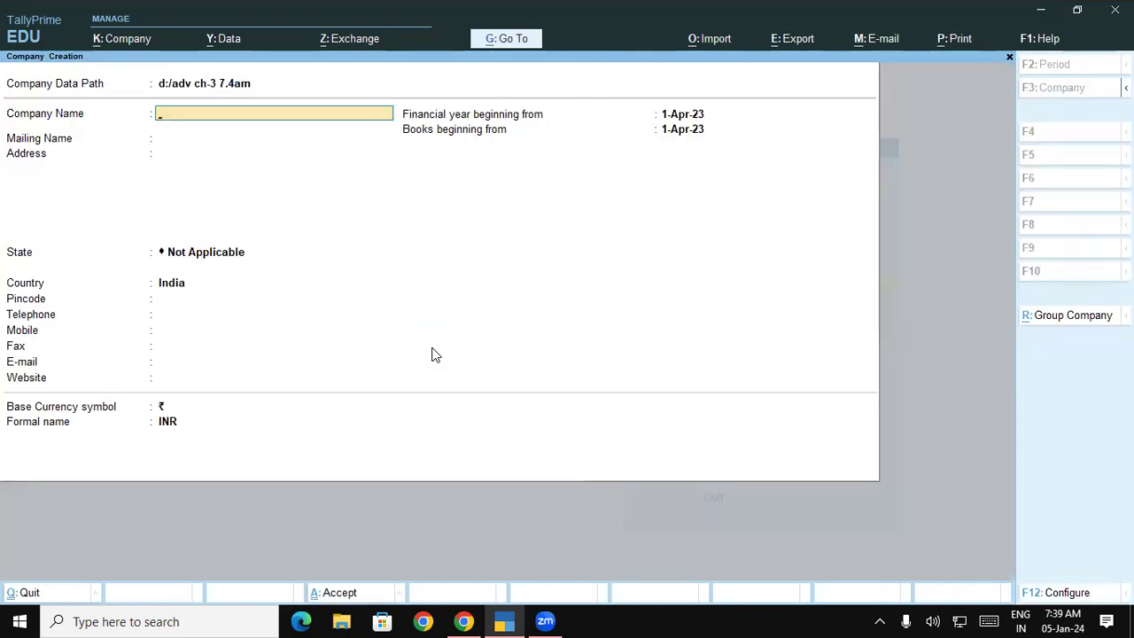
pyautogui.write('SRI DECI IN')
pyautogui.press('BackSpace')
pyautogui.press('BackSpace')
pyautogui.press('BackSpace')
pyautogui.write('VI INTERNATIONAL')
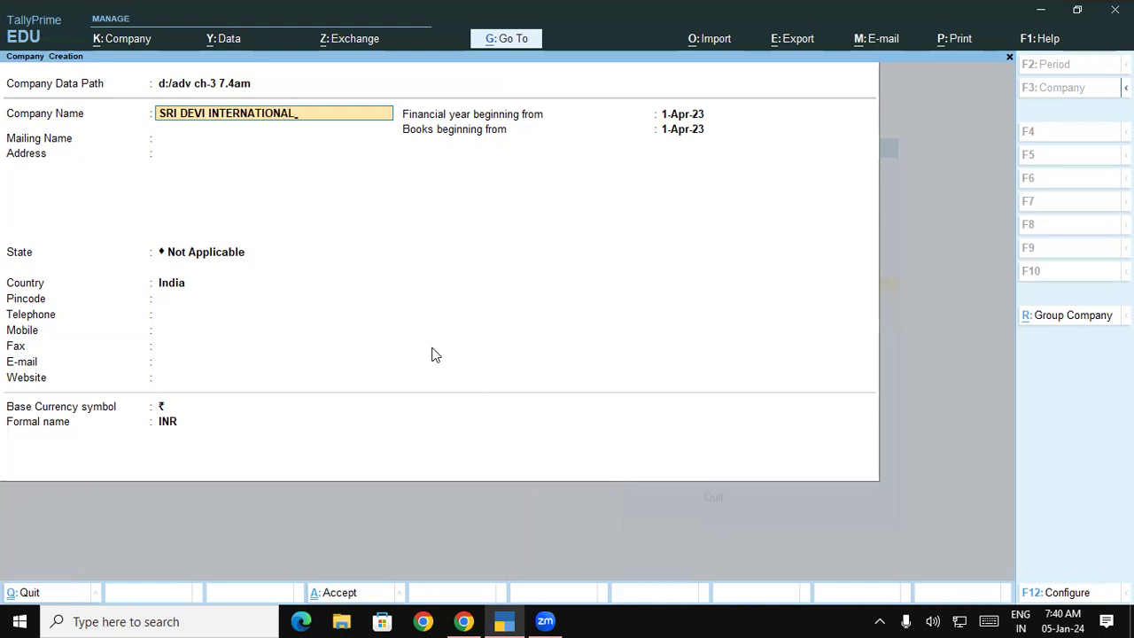
pyautogui.press('Return')
pyautogui.press('Return')
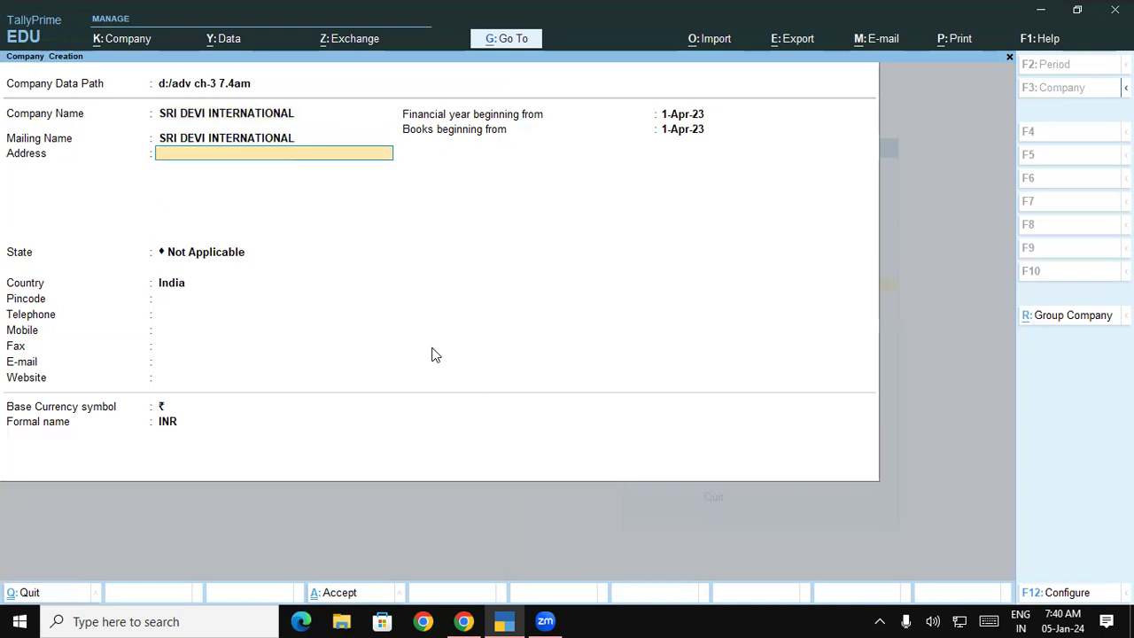
pyautogui.write('PADRAUNA KUSHINAGAR')
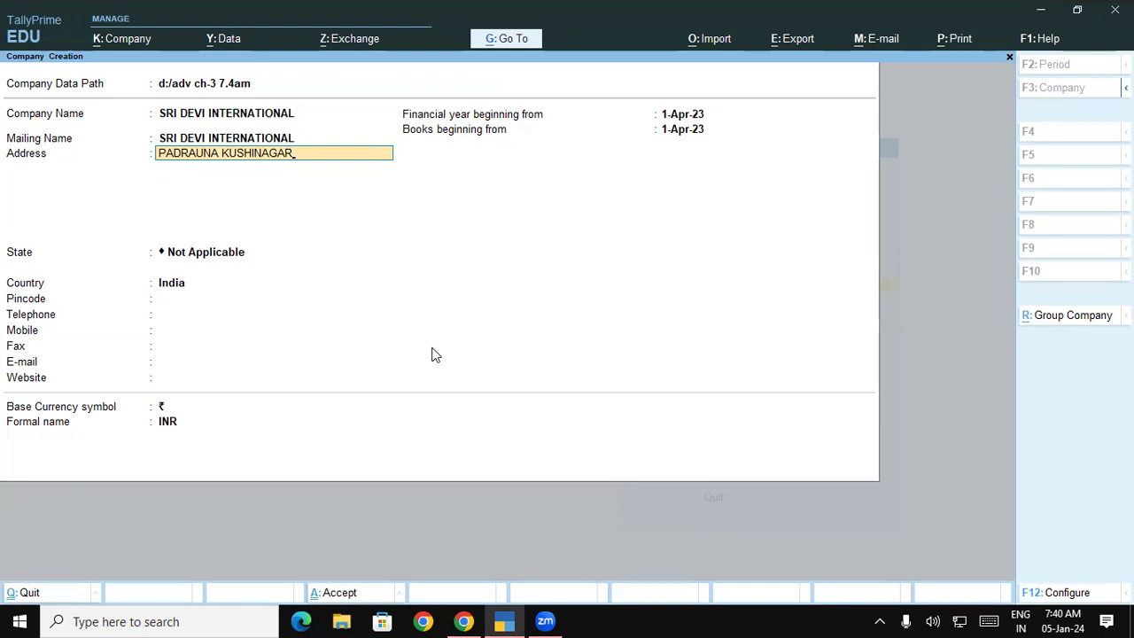
pyautogui.press('Return')
pyautogui.press('Return')
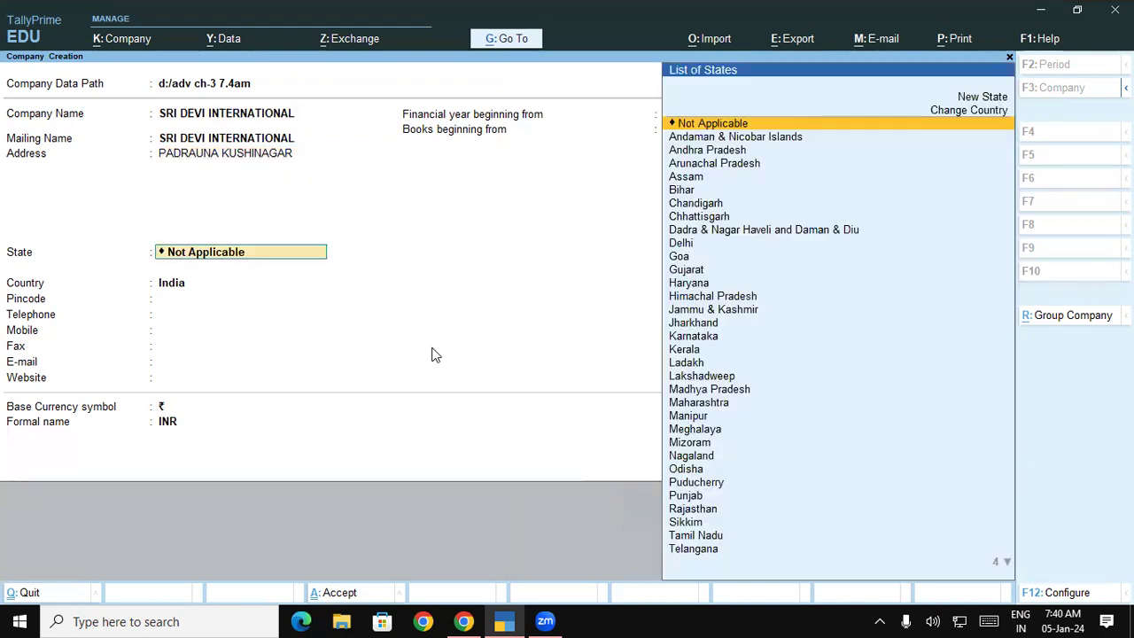
pyautogui.write('UT')
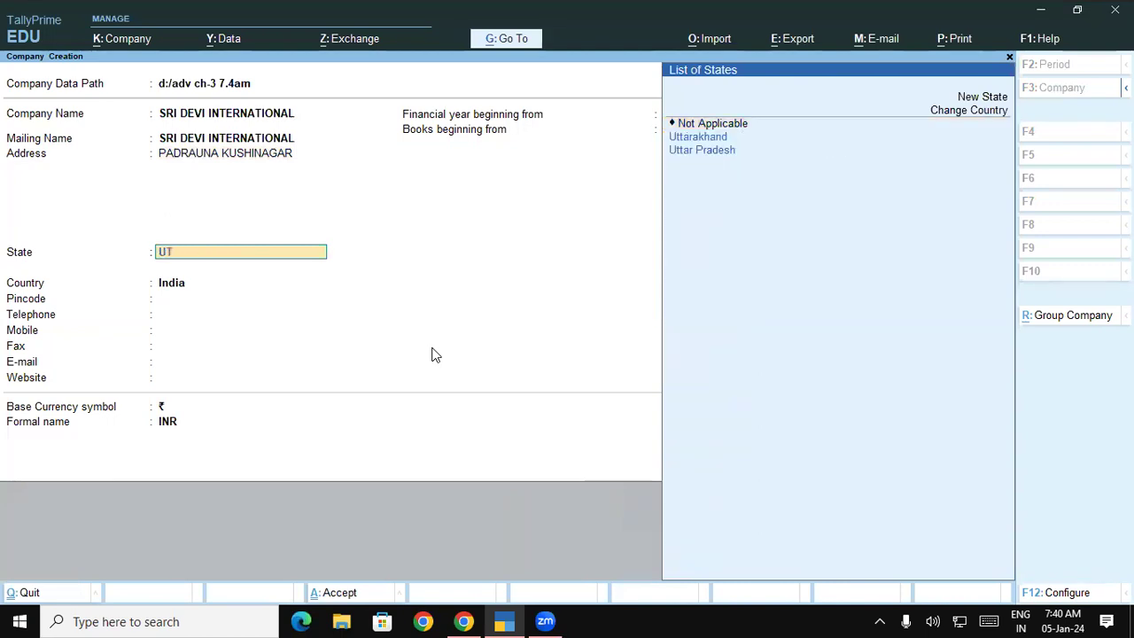
pyautogui.press('Down')
pyautogui.press('Down')
pyautogui.press('Return')
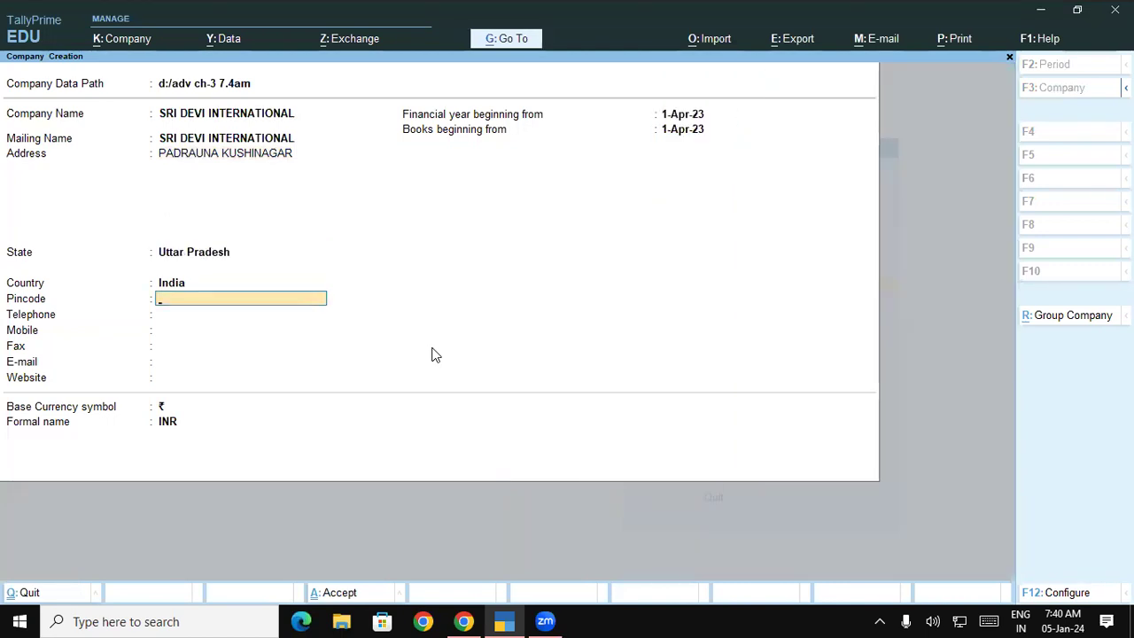
pyautogui.write('274304')
pyautogui.press('Return')
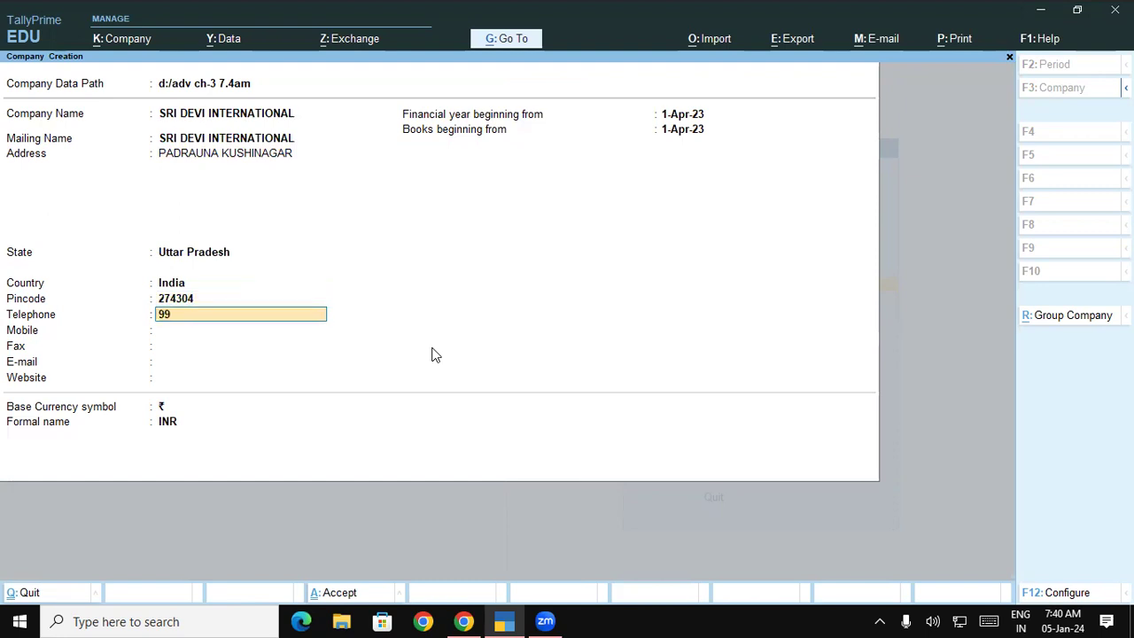
# Enter the company's telephone, mobile number and e-mail address, then finish the form.
pyautogui.press('Return')
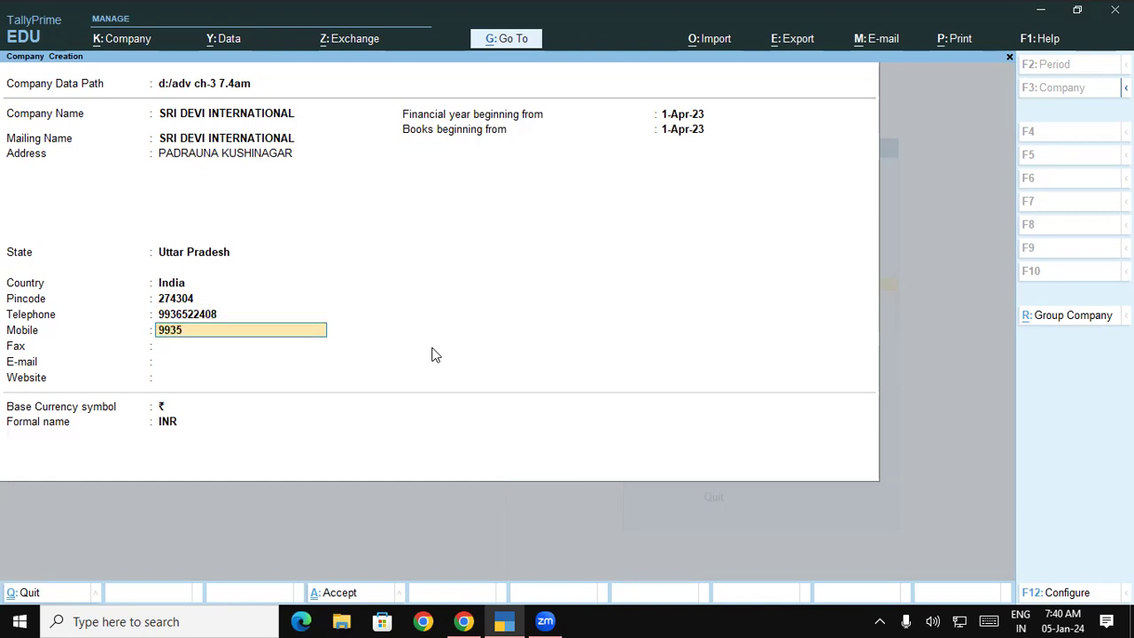
pyautogui.press('Return')
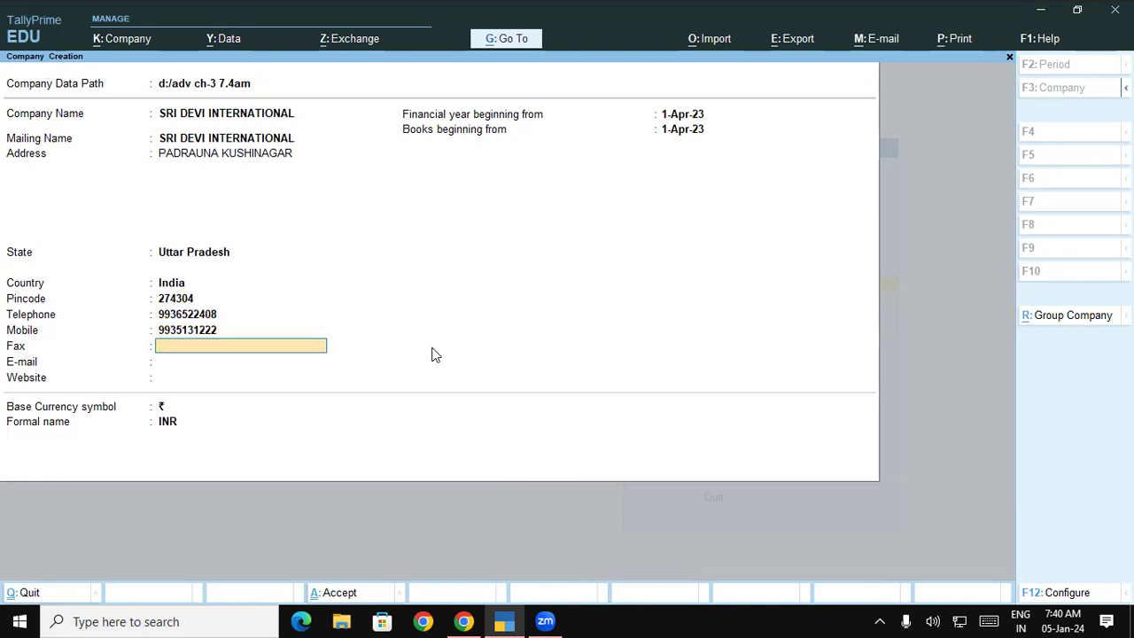
pyautogui.press('Return')
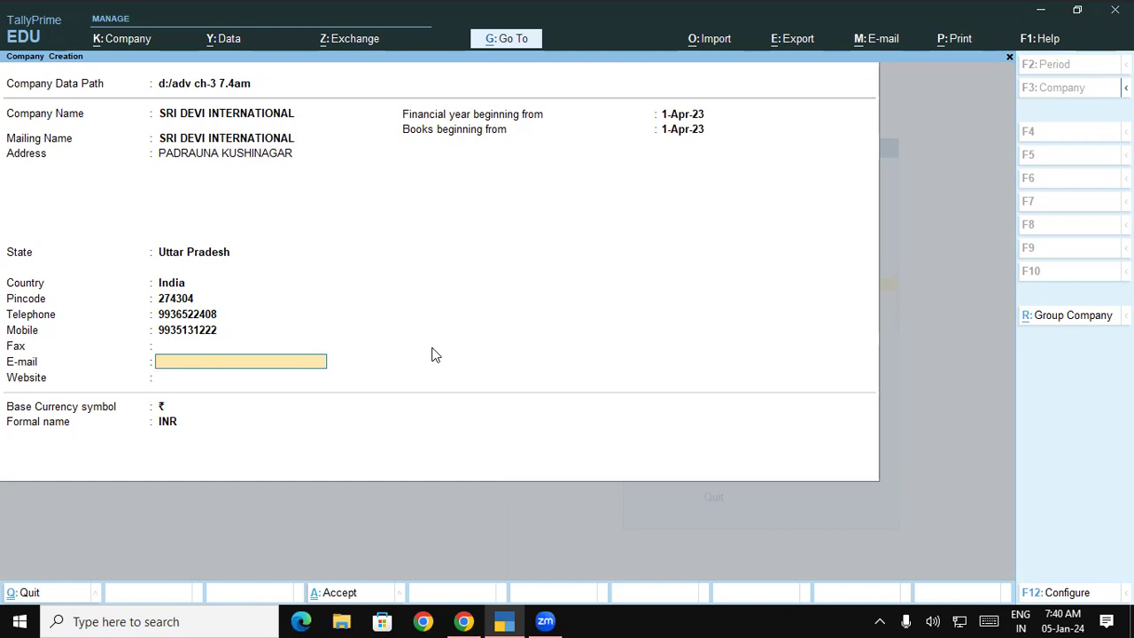
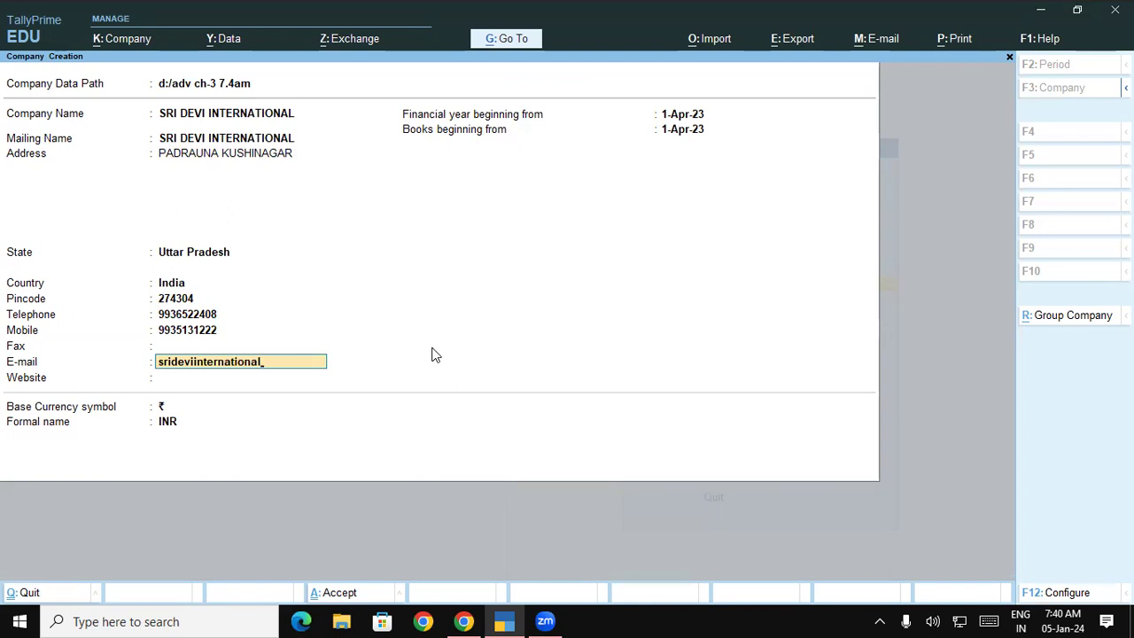
pyautogui.press('Return')
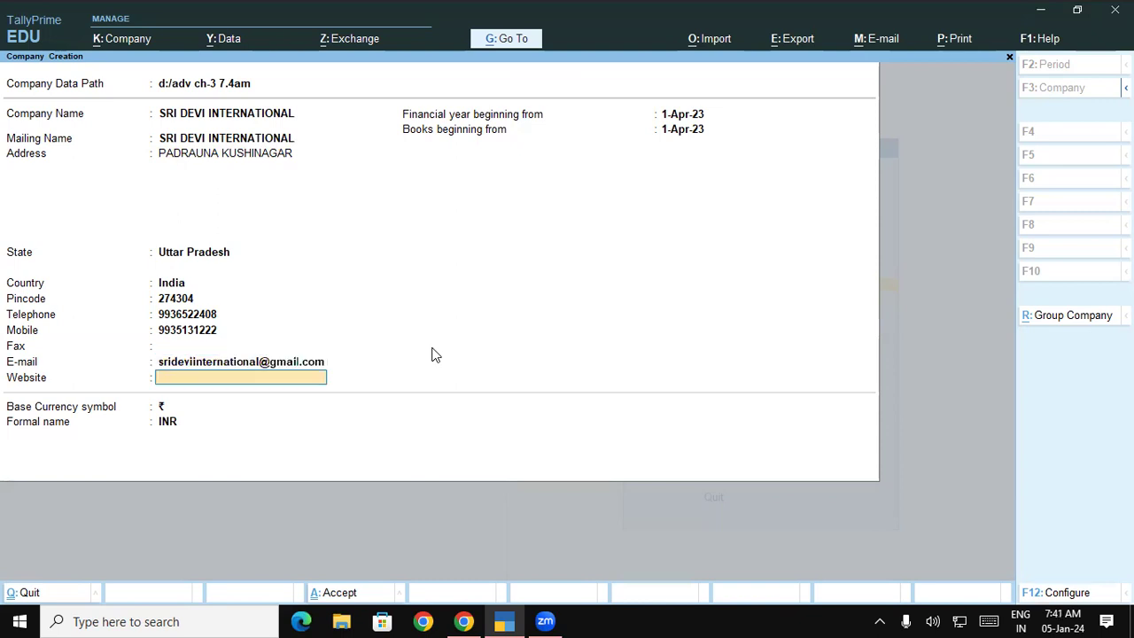
pyautogui.press('Return')
pyautogui.press('Return')
pyautogui.press('Return')
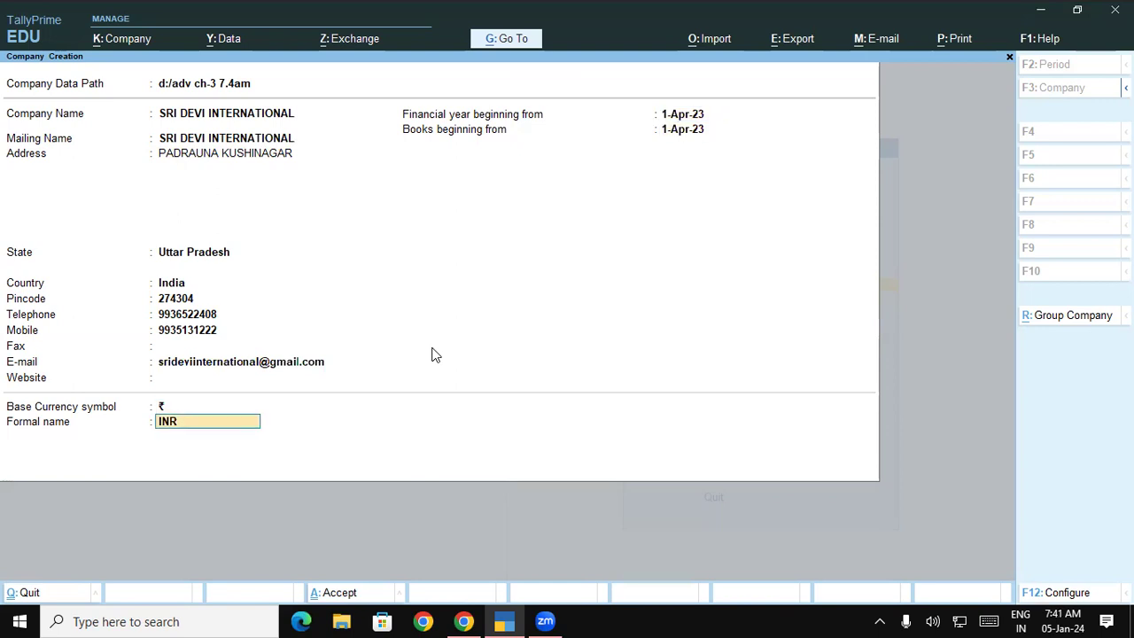
pyautogui.press('Return')
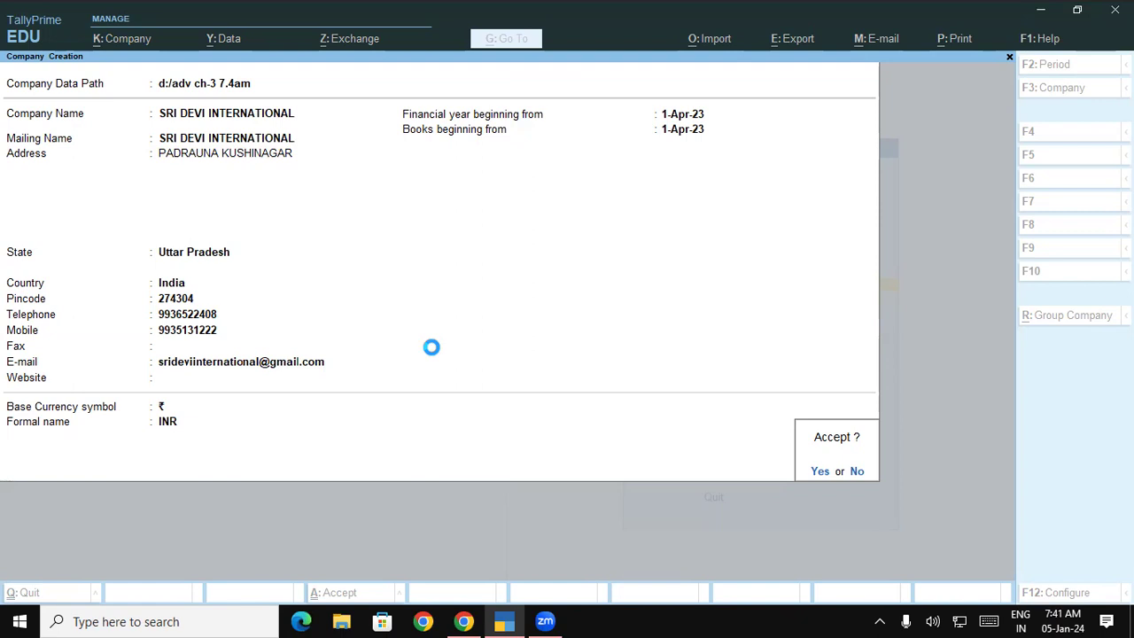
# Accept the company with GST turned off and return to the Gateway of Tally.
pyautogui.press('Down')
pyautogui.press('Down')
pyautogui.press('Down')
pyautogui.press('Down')
pyautogui.press('Down')
pyautogui.press('Down')
pyautogui.press('Down')
pyautogui.press('Down')
pyautogui.press('Down')
pyautogui.press('Down')
pyautogui.press('Down')
pyautogui.press('Down')
pyautogui.press('Down')
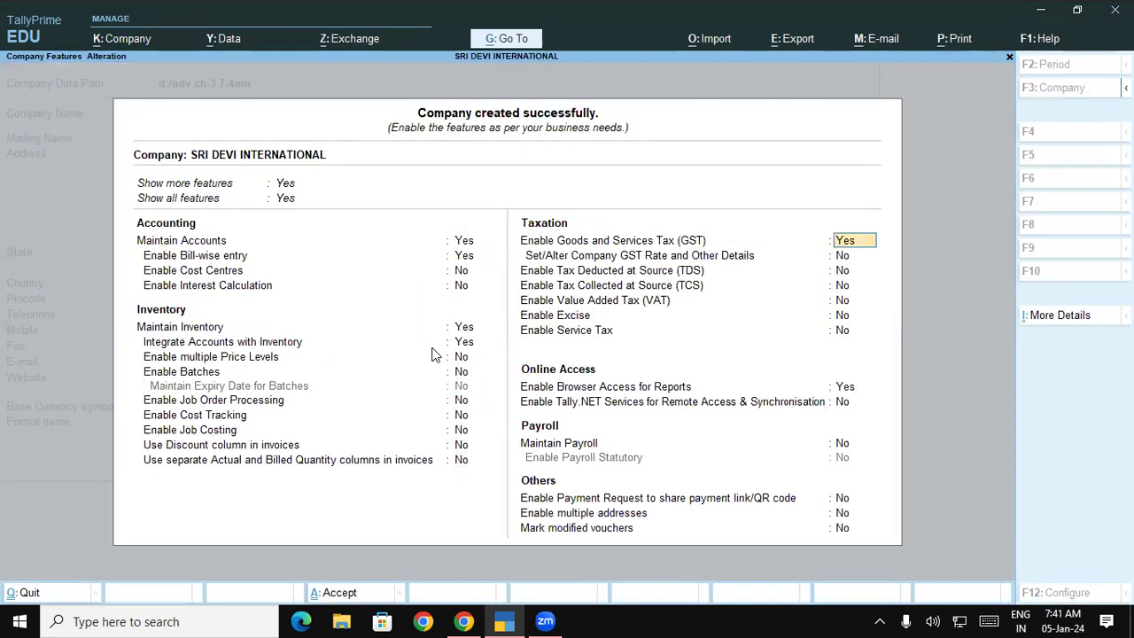
pyautogui.write('n')
pyautogui.press('Return')
pyautogui.press('Return')
pyautogui.press('Return')
pyautogui.press('Return')
pyautogui.press('Return')
pyautogui.press('Return')
pyautogui.press('Return')
pyautogui.press('Return')
pyautogui.press('Return')
pyautogui.press('Return')
pyautogui.press('Return')
pyautogui.press('Return')
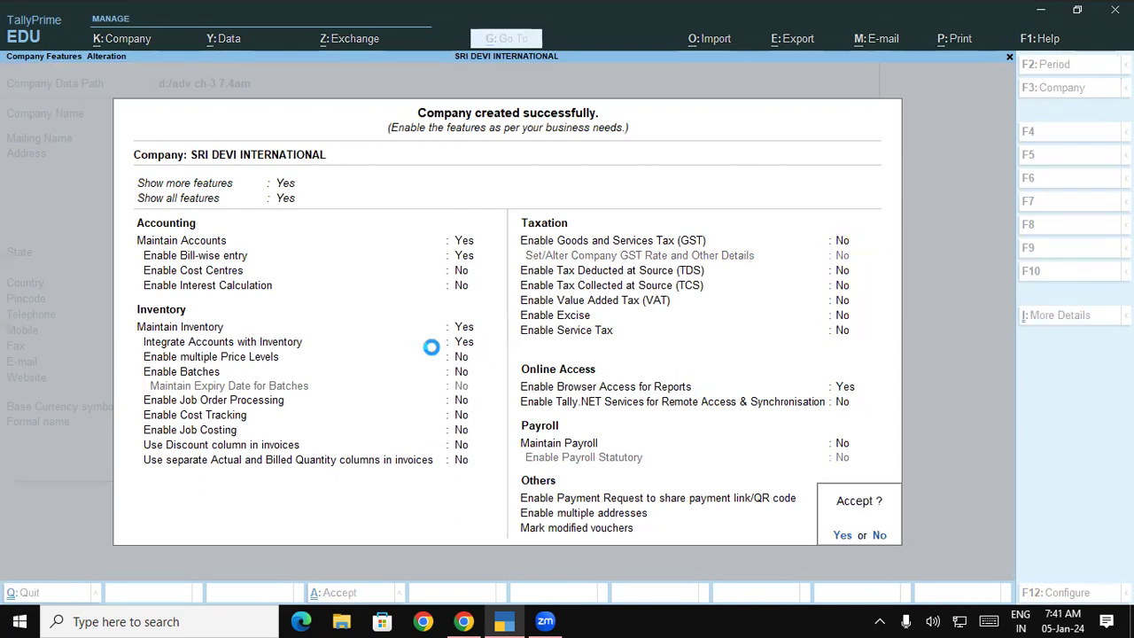
pyautogui.press('Return')
pyautogui.press('Return')
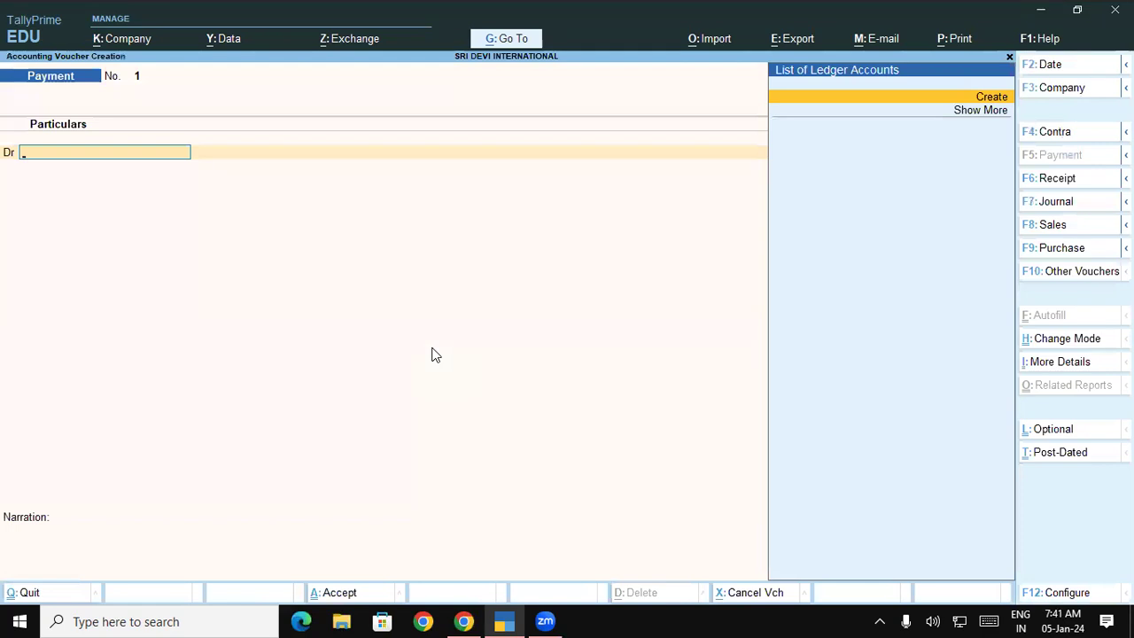
pyautogui.press('Escape')
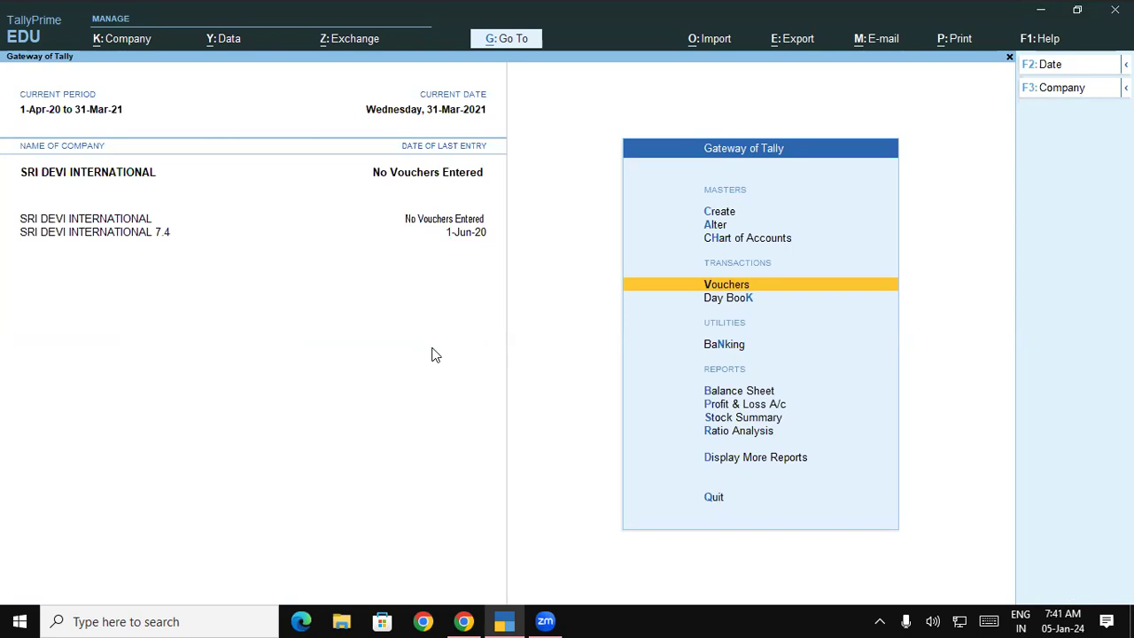
pyautogui.press('Up')
pyautogui.press('Up')
pyautogui.press('Up')
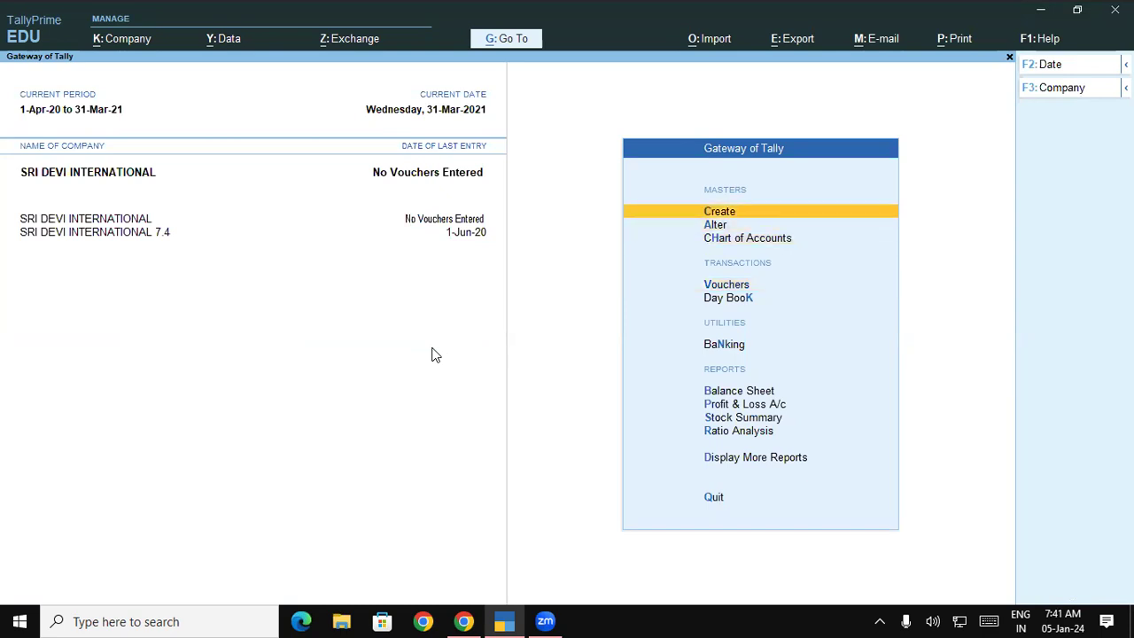
# Create stock groups Washing Powder and Washing Machine under Primary.
pyautogui.press('Return')
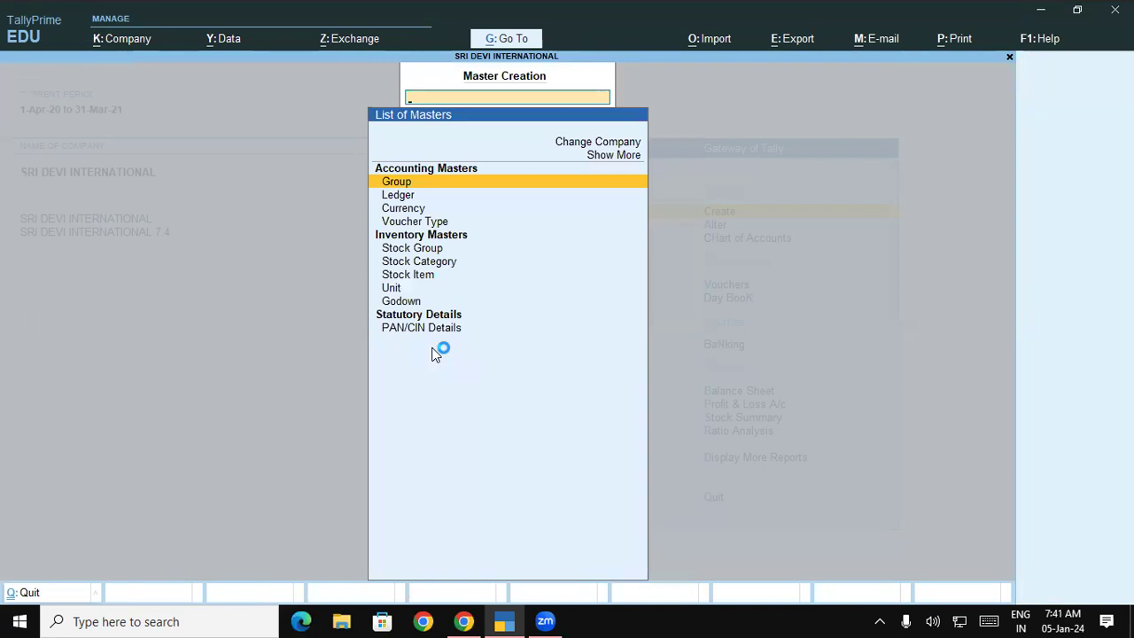
pyautogui.press('Down')
pyautogui.press('Down')
pyautogui.press('Down')
pyautogui.press('Down')
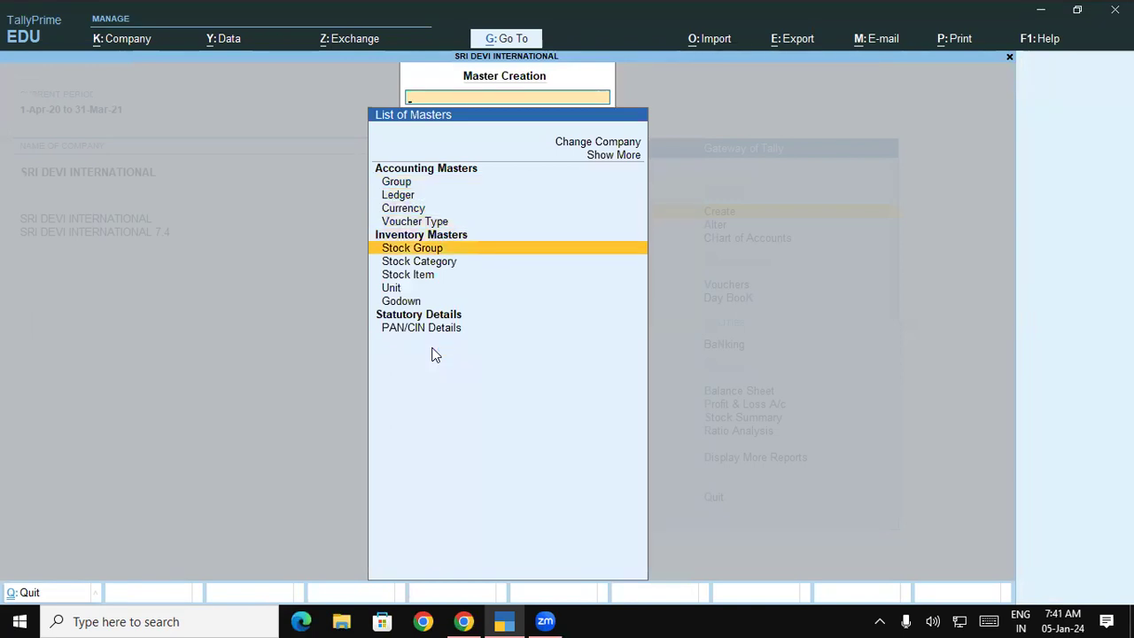
pyautogui.press('Return')
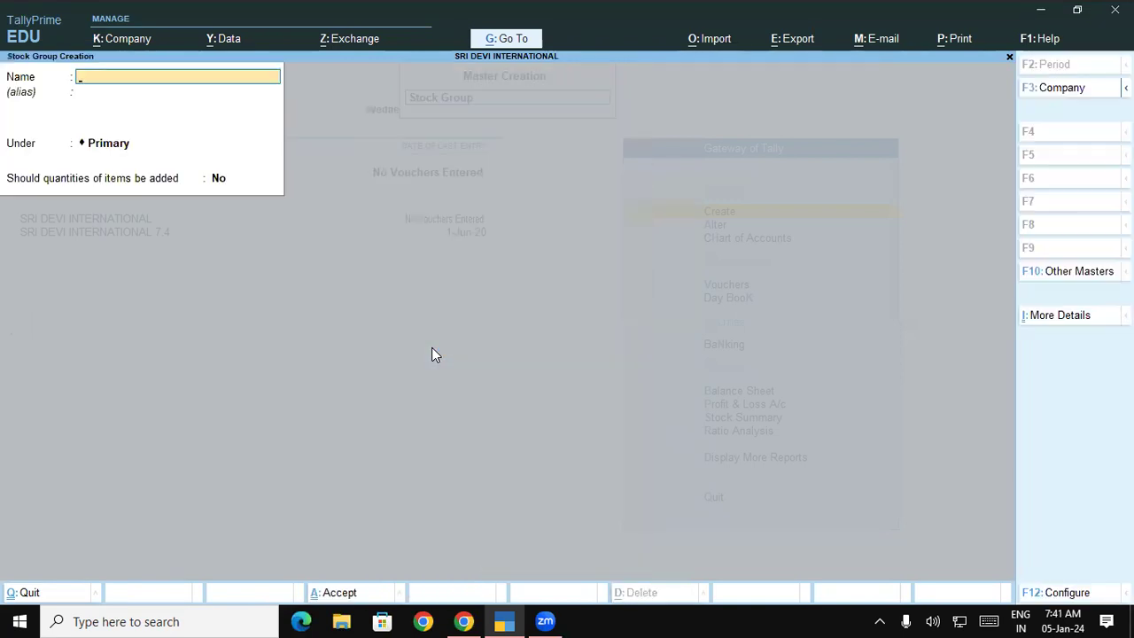
pyautogui.write('Washing Powder')
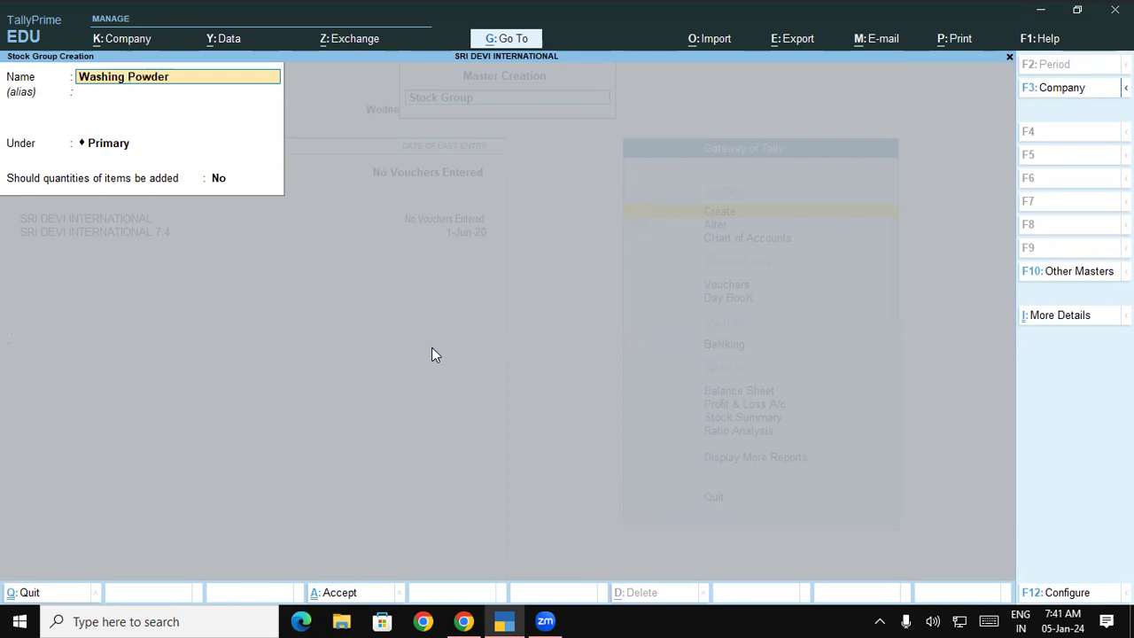
pyautogui.press('Return')
pyautogui.press('Return')
pyautogui.press('Return')
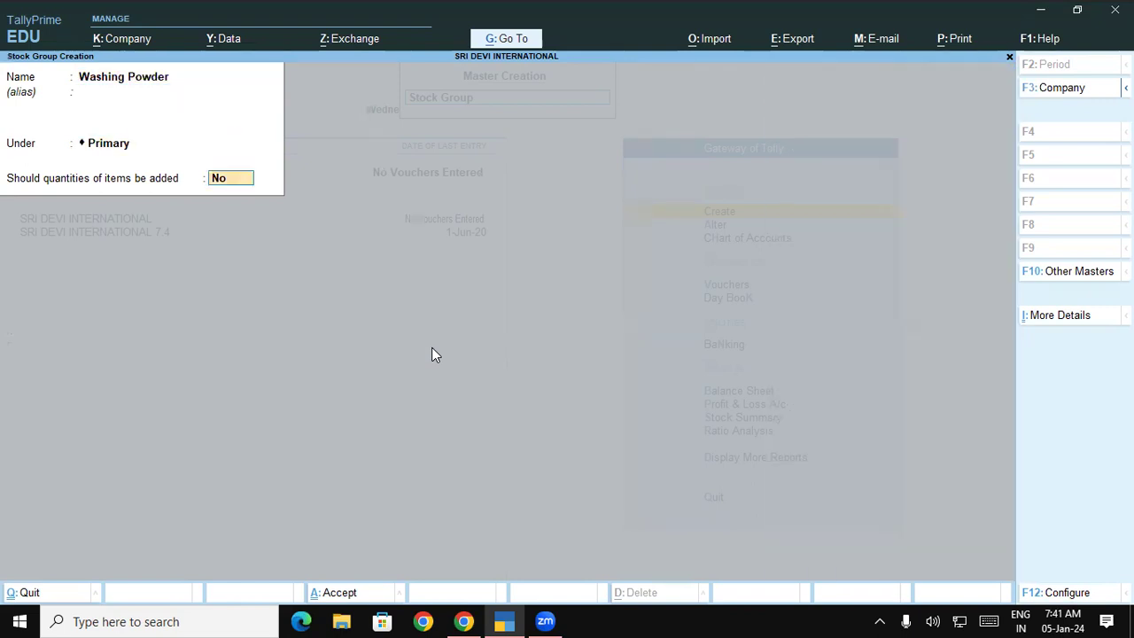
pyautogui.press('Return')
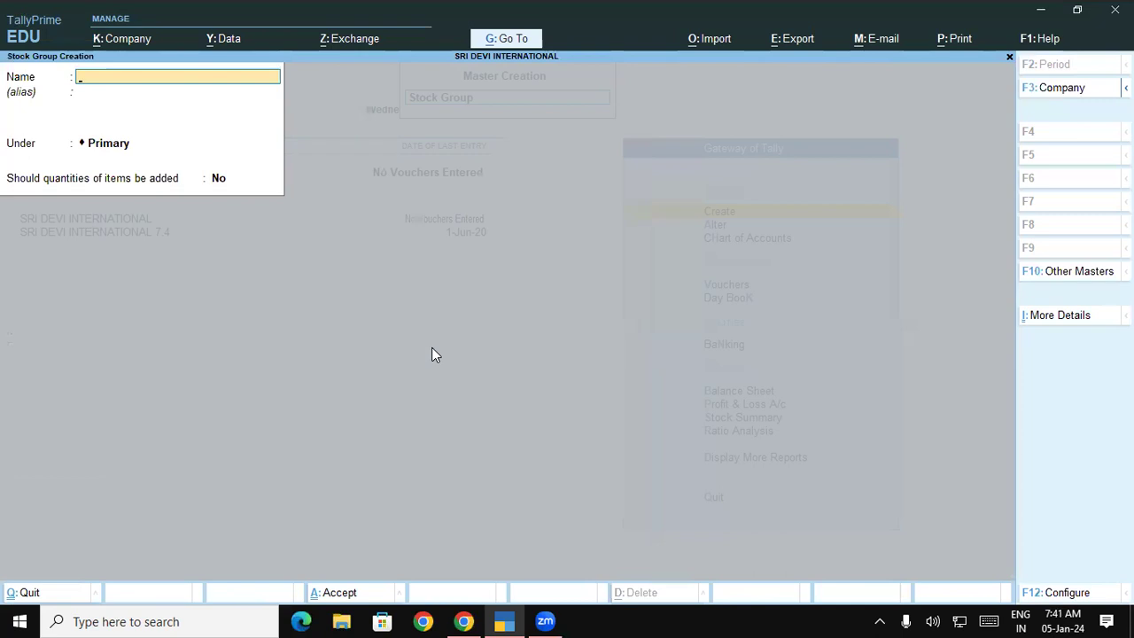
pyautogui.write('Washing Machine')
pyautogui.press('Return')
pyautogui.press('Return')
pyautogui.press('Return')
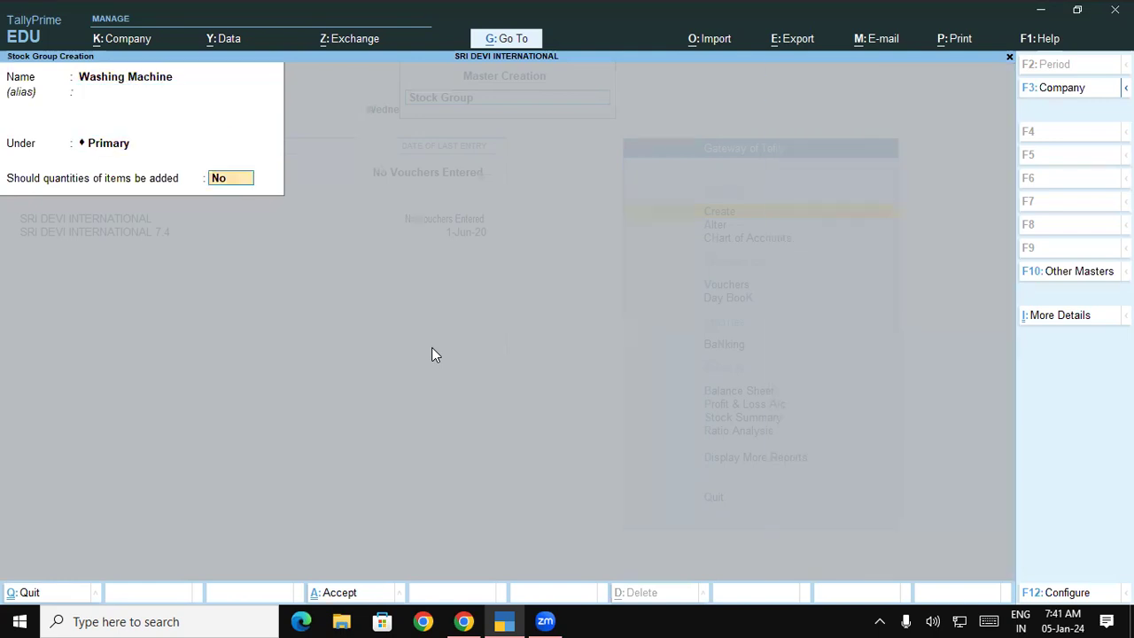
pyautogui.press('Return')
pyautogui.press('Return')
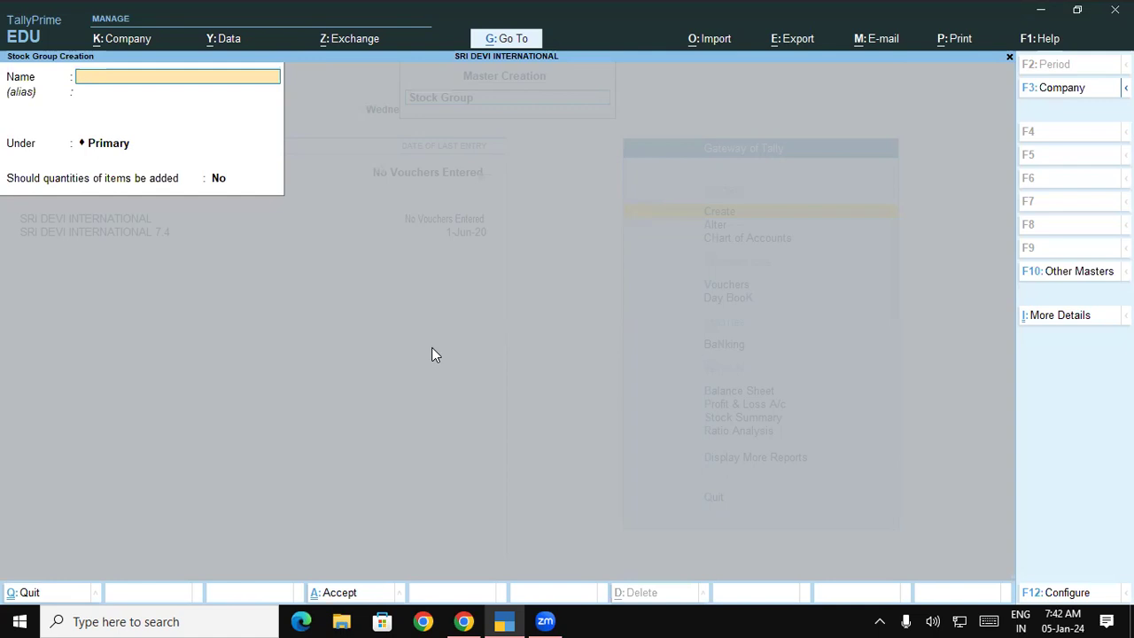
# Create stock groups Ariel and Surf Excel under Washing Powder.
pyautogui.write('Ariel')
pyautogui.press('Return')
pyautogui.press('Return')
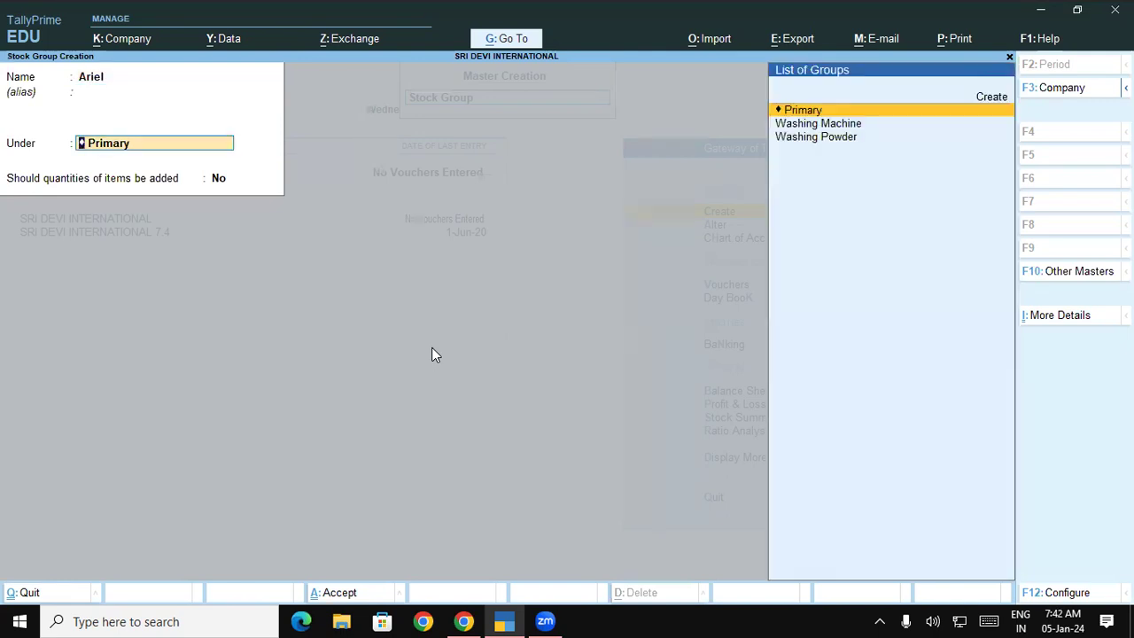
pyautogui.press('Down')
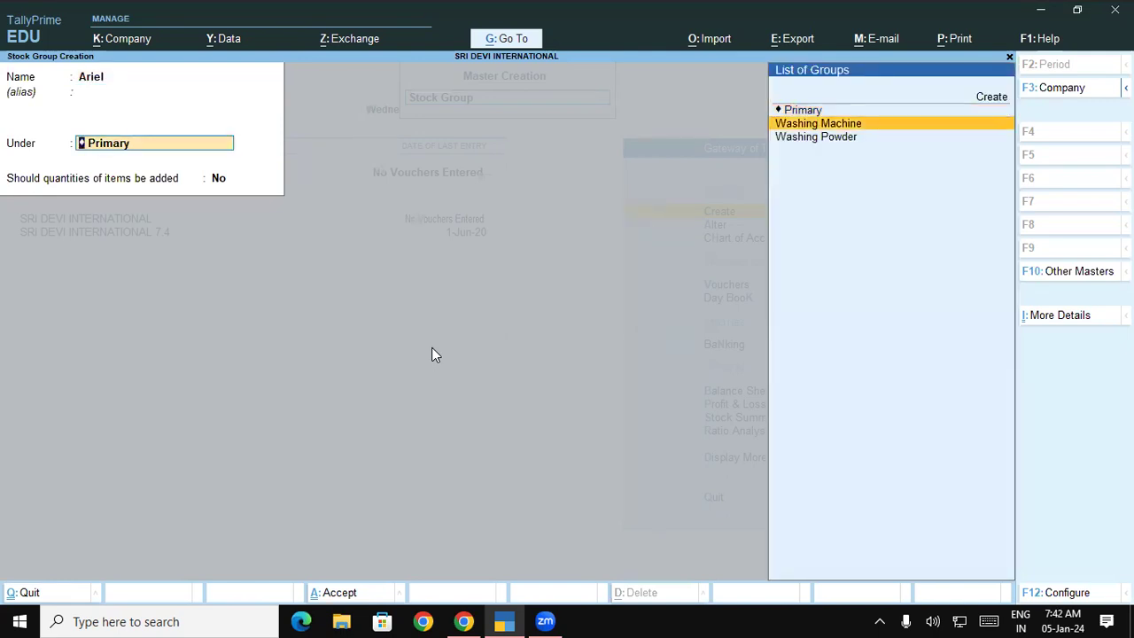
pyautogui.press('Down')
pyautogui.press('Return')
pyautogui.press('Return')
pyautogui.press('Return')
pyautogui.write('S')
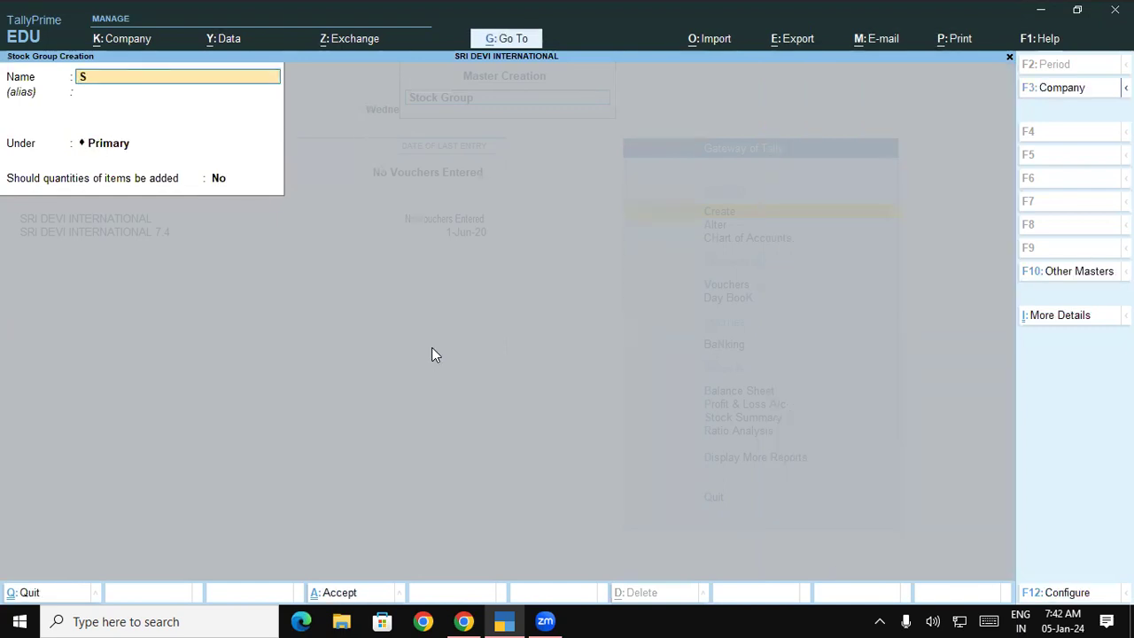
pyautogui.write('urf excel')
pyautogui.press('Return')
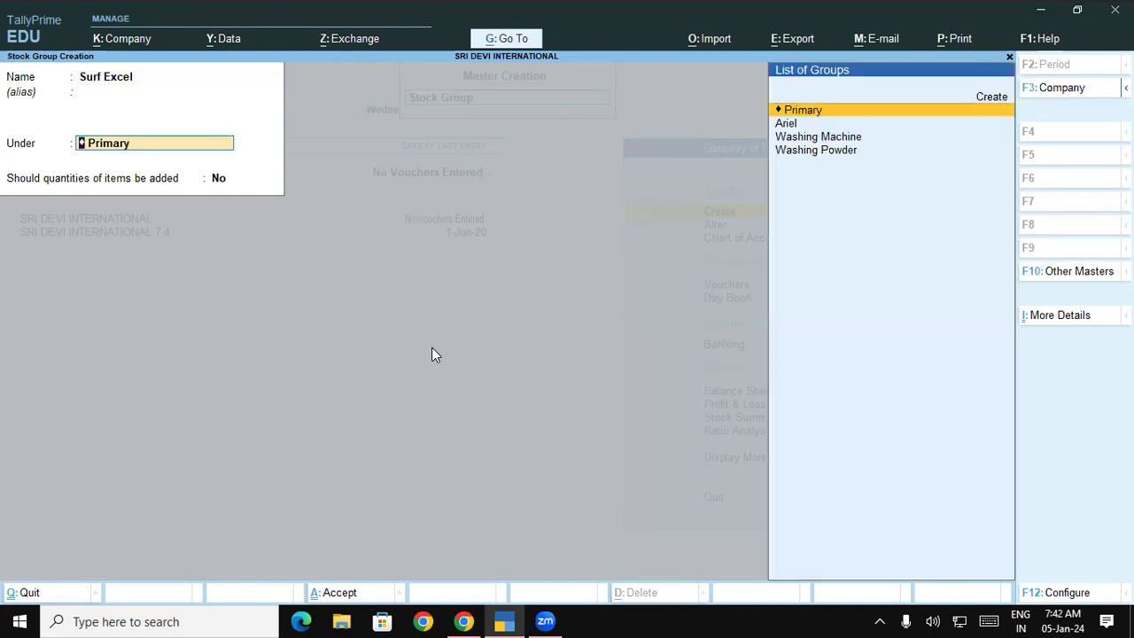
pyautogui.press('Down')
pyautogui.press('Down')
pyautogui.press('Down')
pyautogui.press('Return')
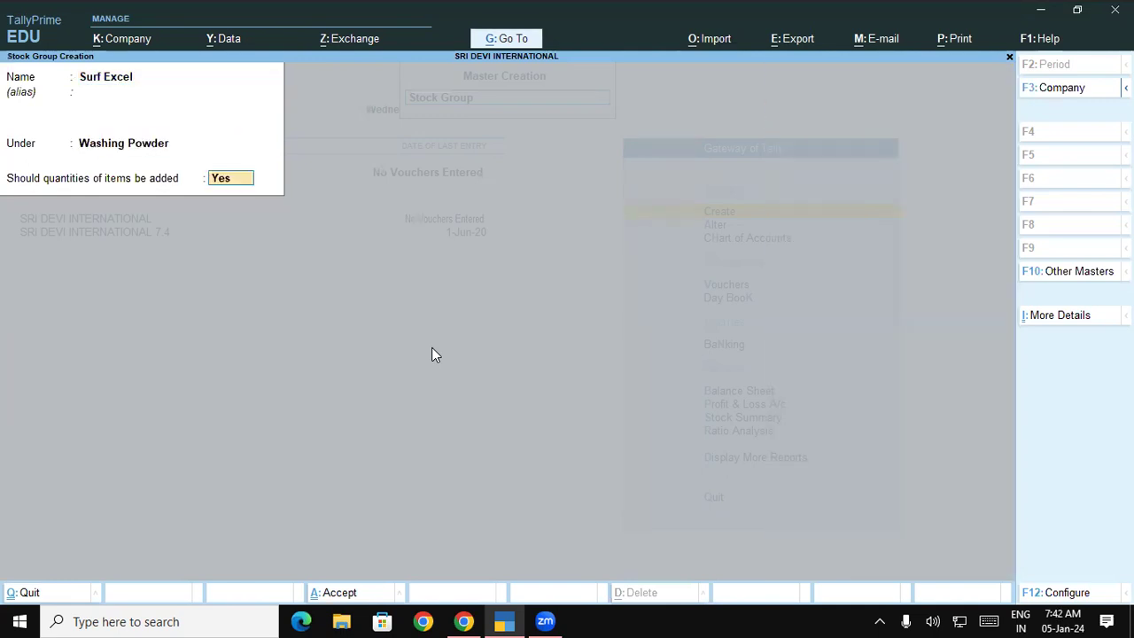
pyautogui.press('Return')
pyautogui.press('Return')
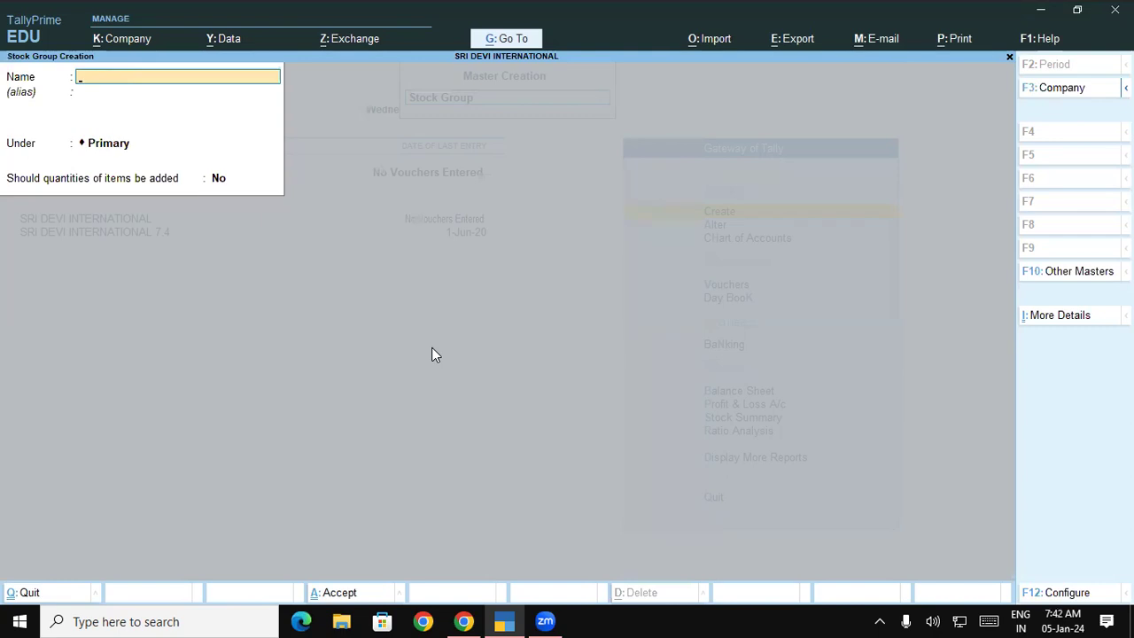
# Create LG Washing Machine and Samsung Washing Machine under Washing Machine, then quit the form.
pyautogui.write('LG Washing Mac')
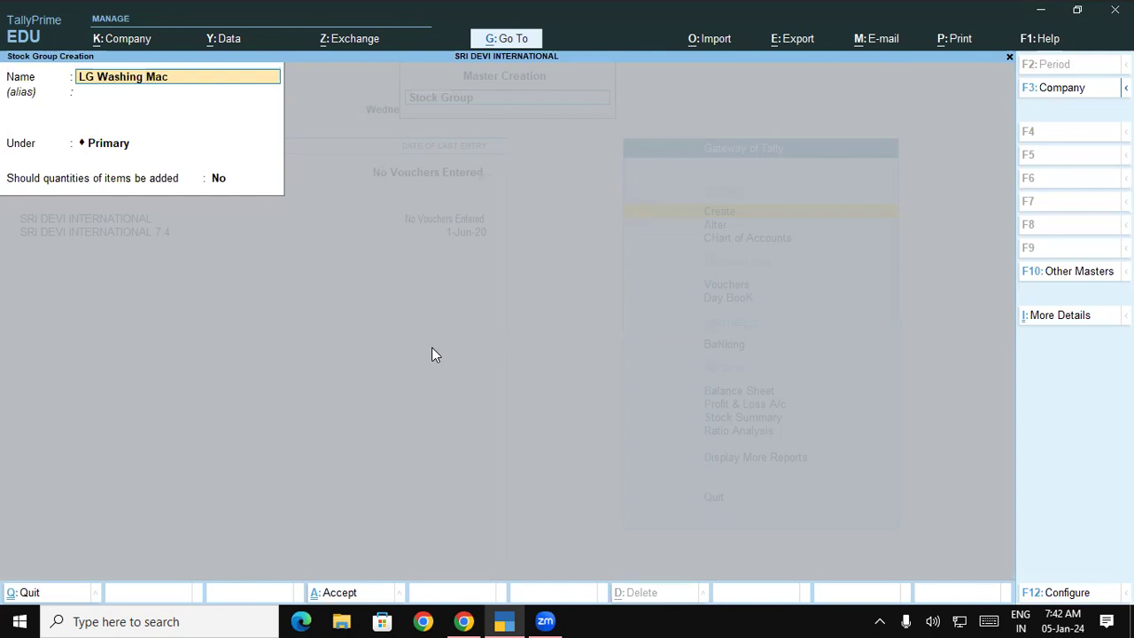
pyautogui.write('hine')
pyautogui.press('Return')
pyautogui.press('Return')
pyautogui.press('Return')
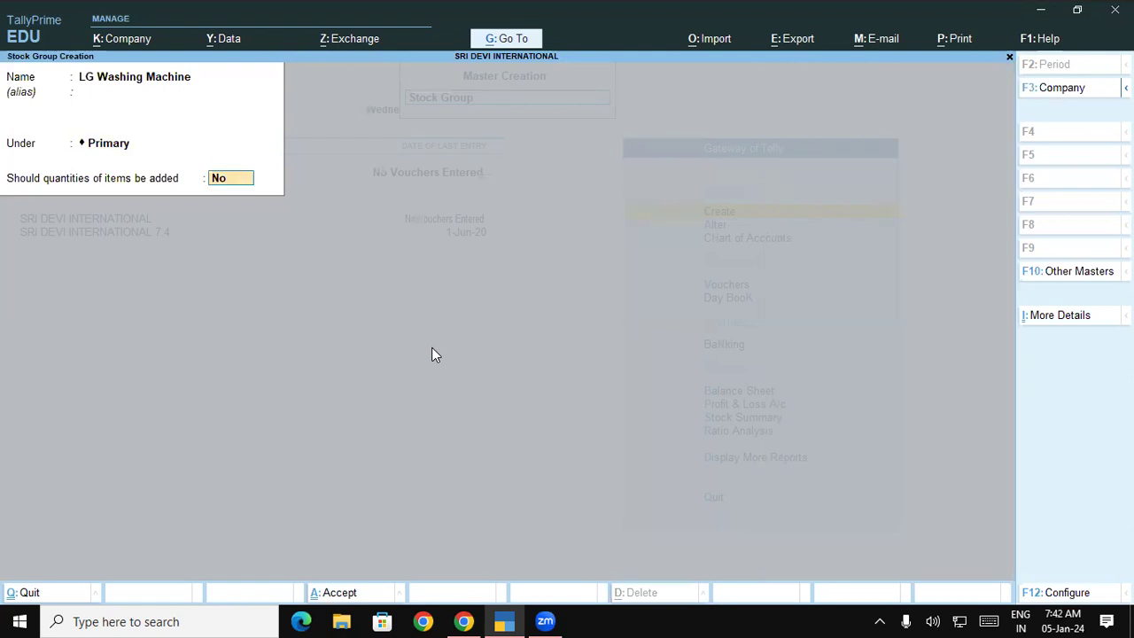
pyautogui.press('BackSpace')
pyautogui.press('Down')
pyautogui.press('Down')
pyautogui.press('Down')
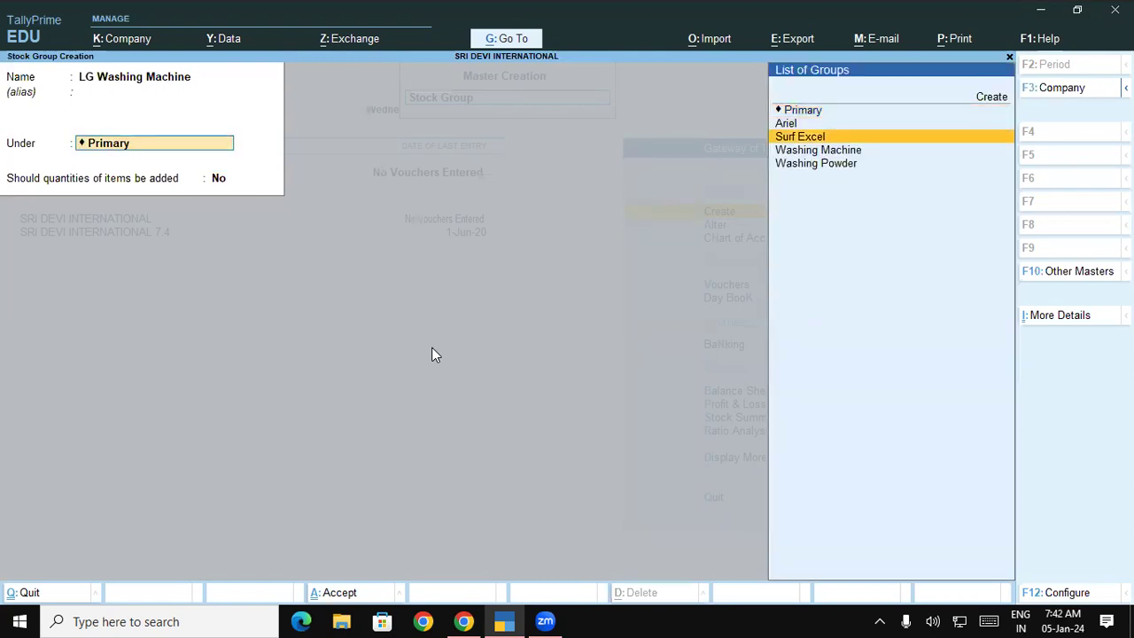
pyautogui.press('Return')
pyautogui.press('Return')
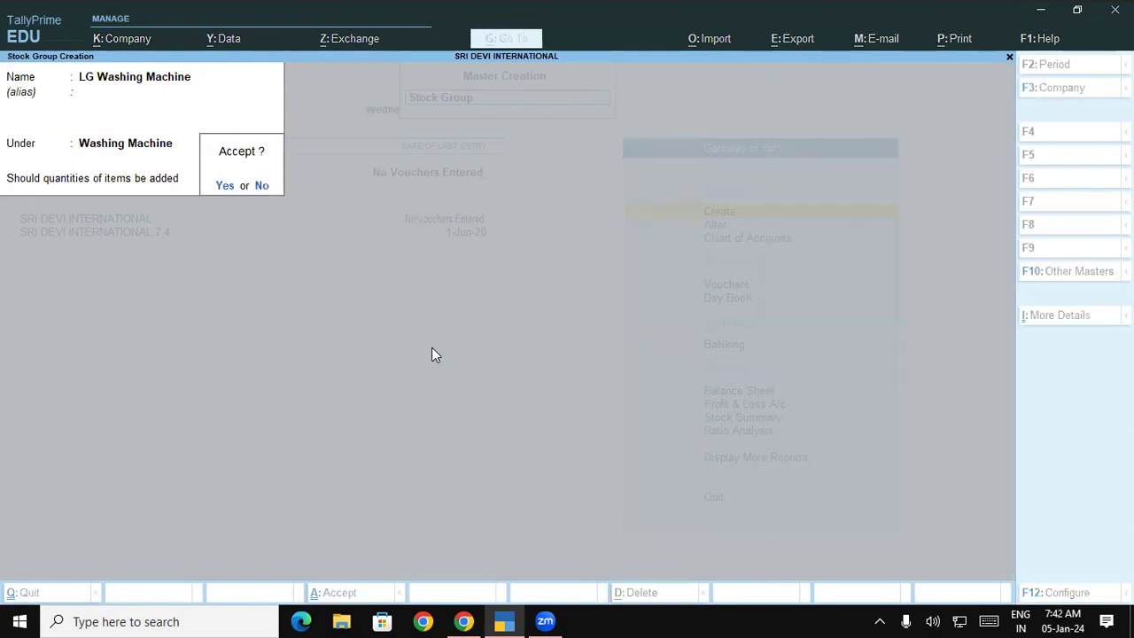
pyautogui.press('Return')
pyautogui.write('Sa')
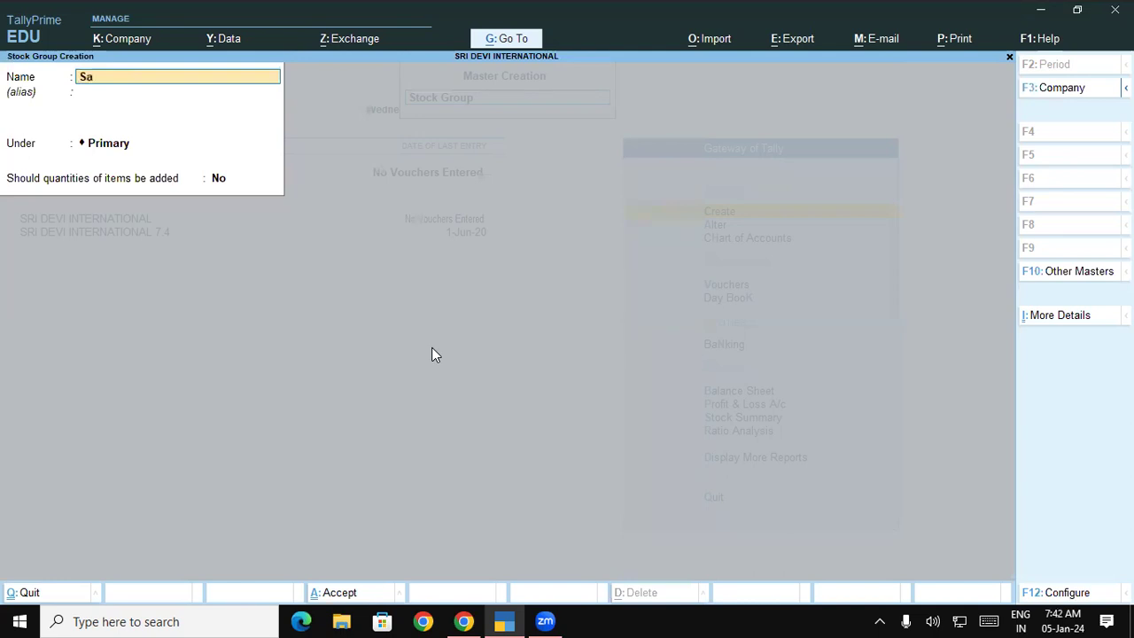
pyautogui.write('msunh')
pyautogui.press('BackSpace')
pyautogui.write('g')
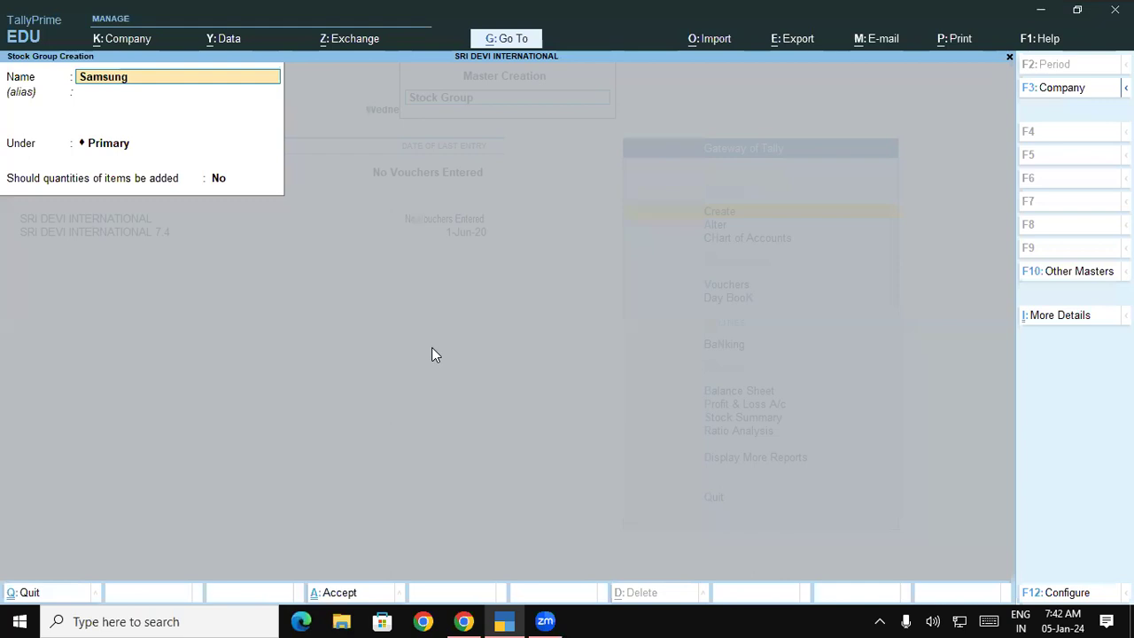
pyautogui.write(' Washing Mac')
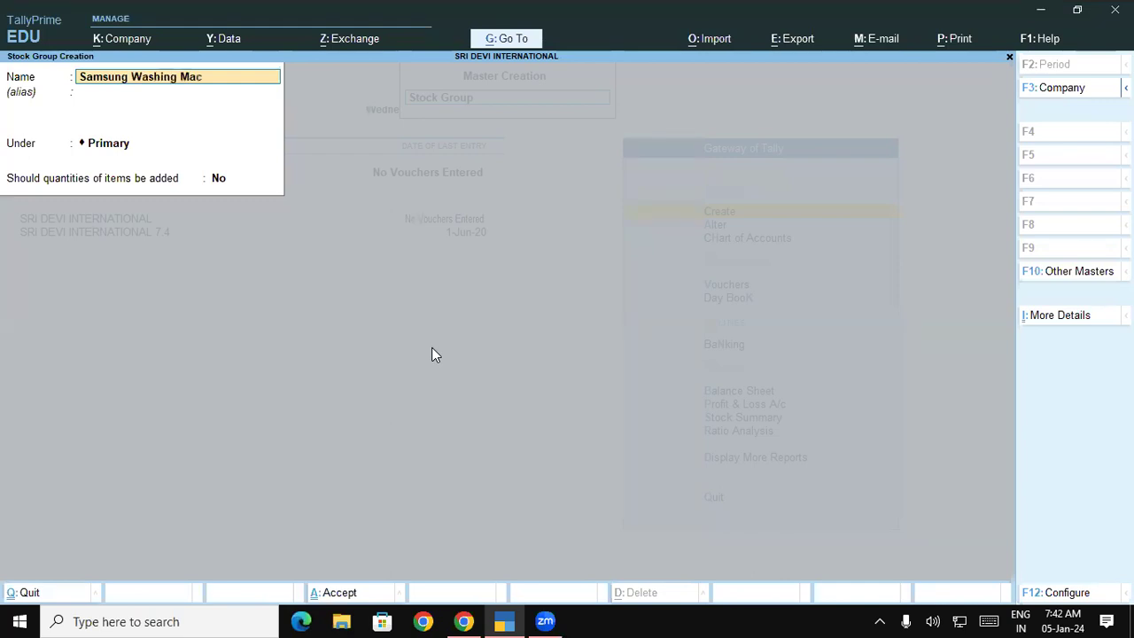
pyautogui.write('hine')
pyautogui.press('Return')
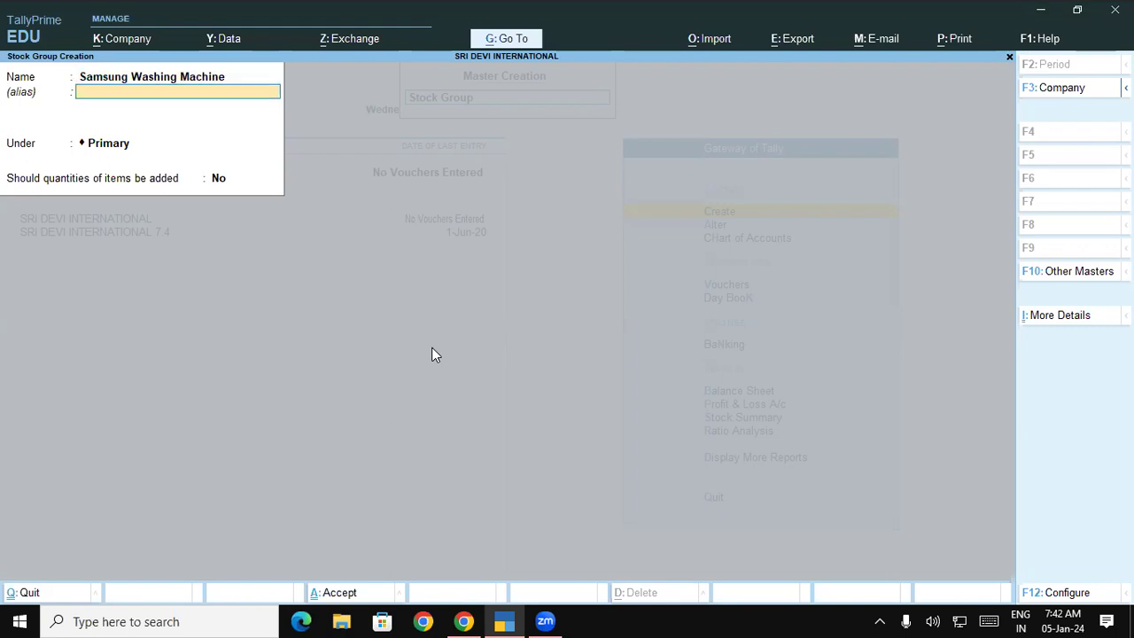
pyautogui.press('Return')
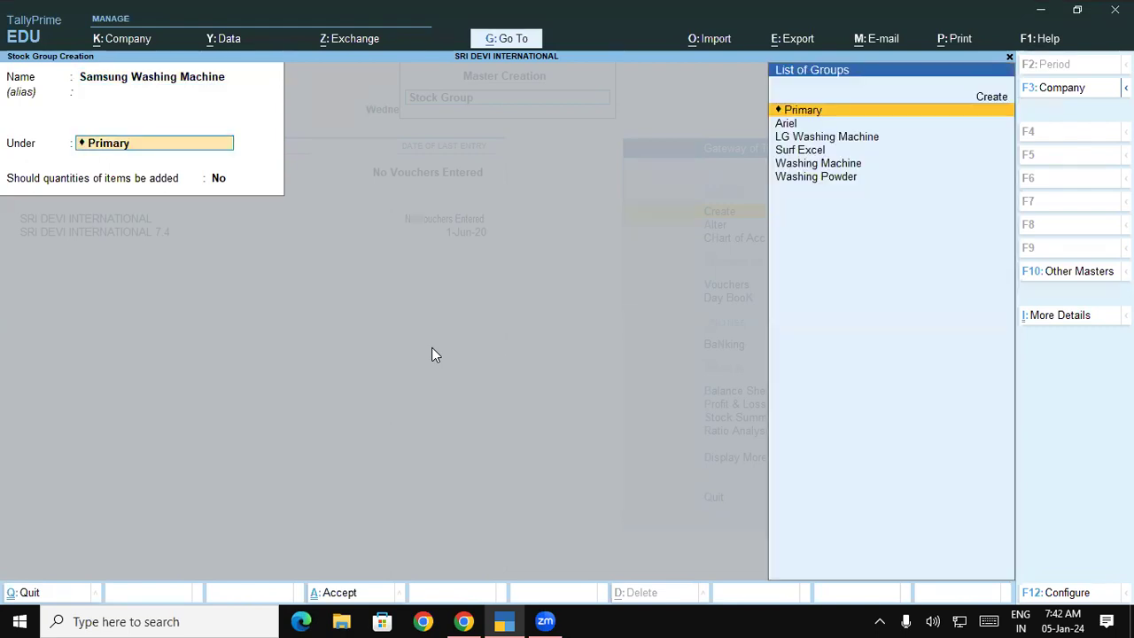
pyautogui.press('Down')
pyautogui.press('Down')
pyautogui.press('Down')
pyautogui.press('Down')
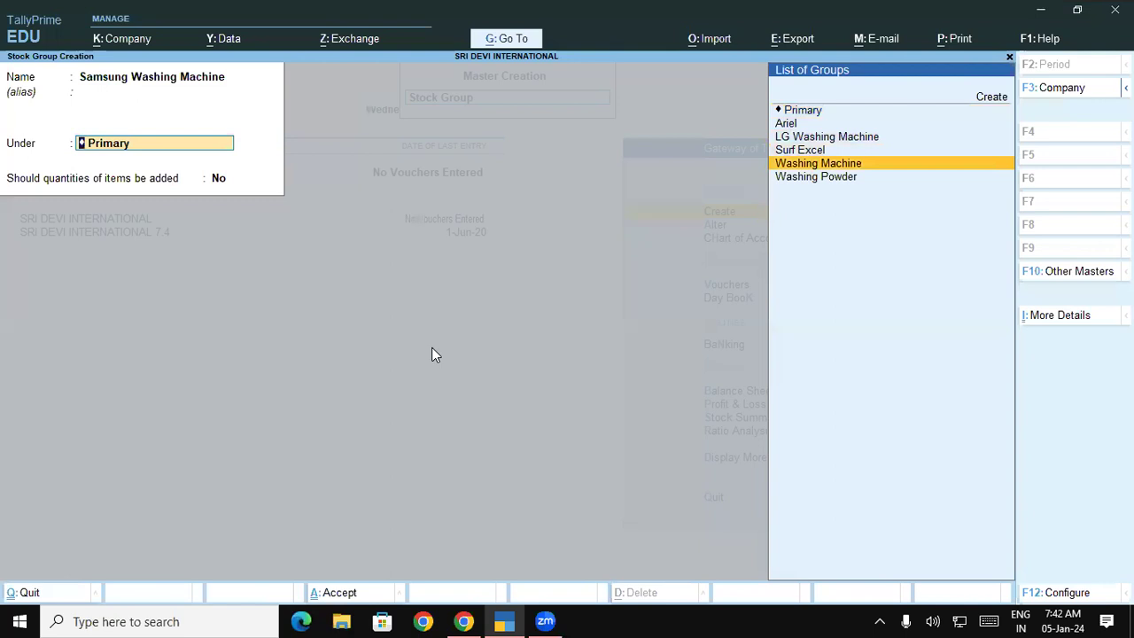
pyautogui.press('Return')
pyautogui.press('Return')
pyautogui.press('Return')
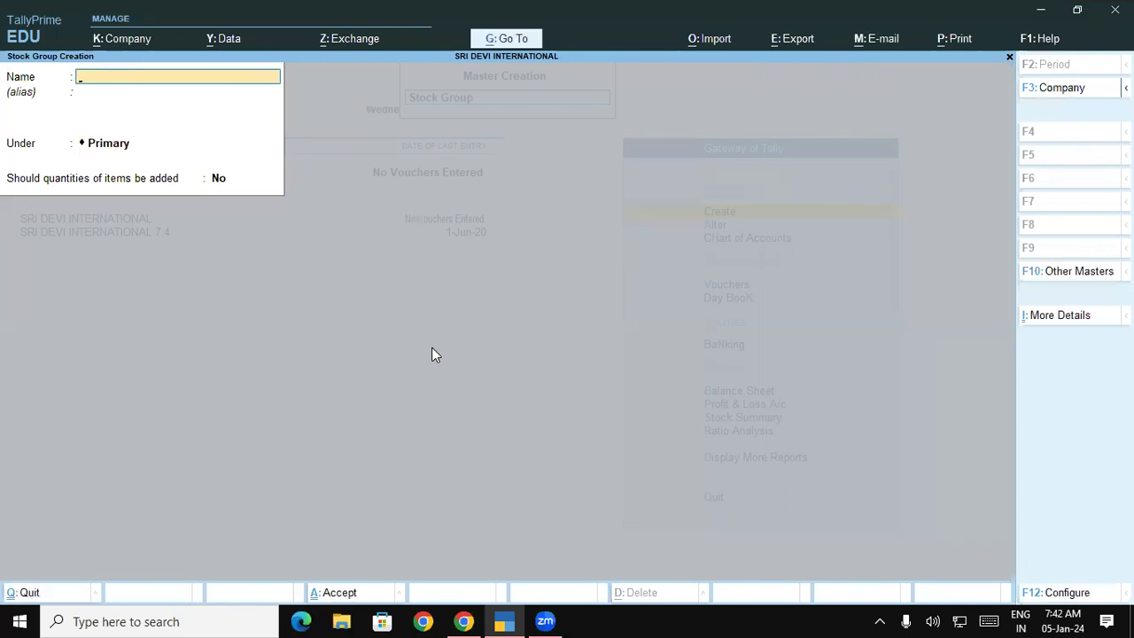
pyautogui.press('Escape')
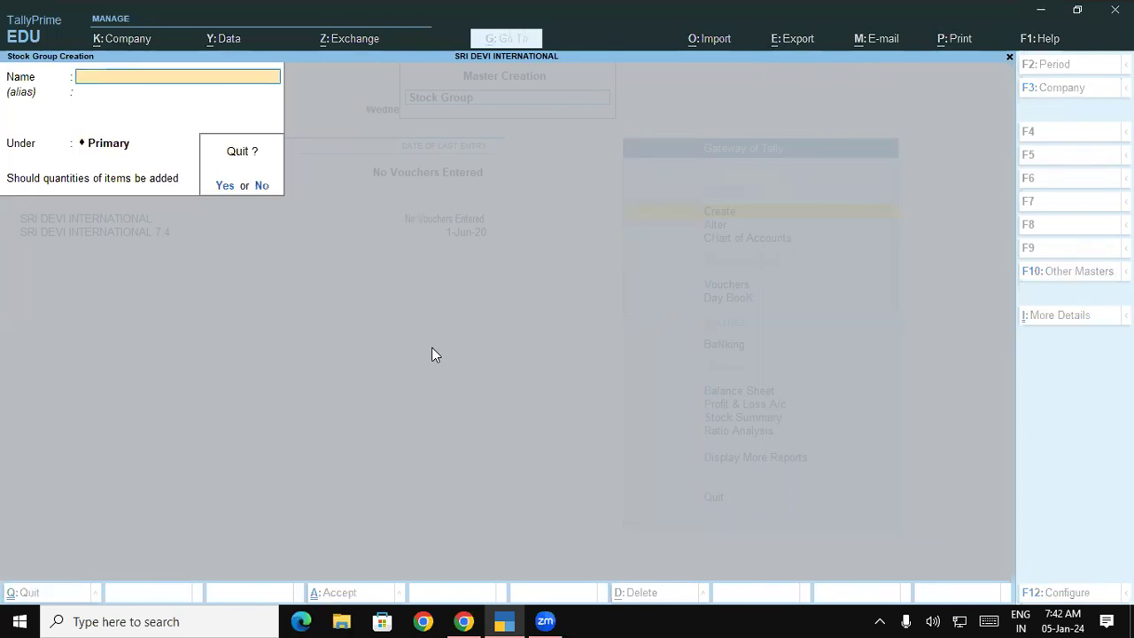
pyautogui.press('Return')
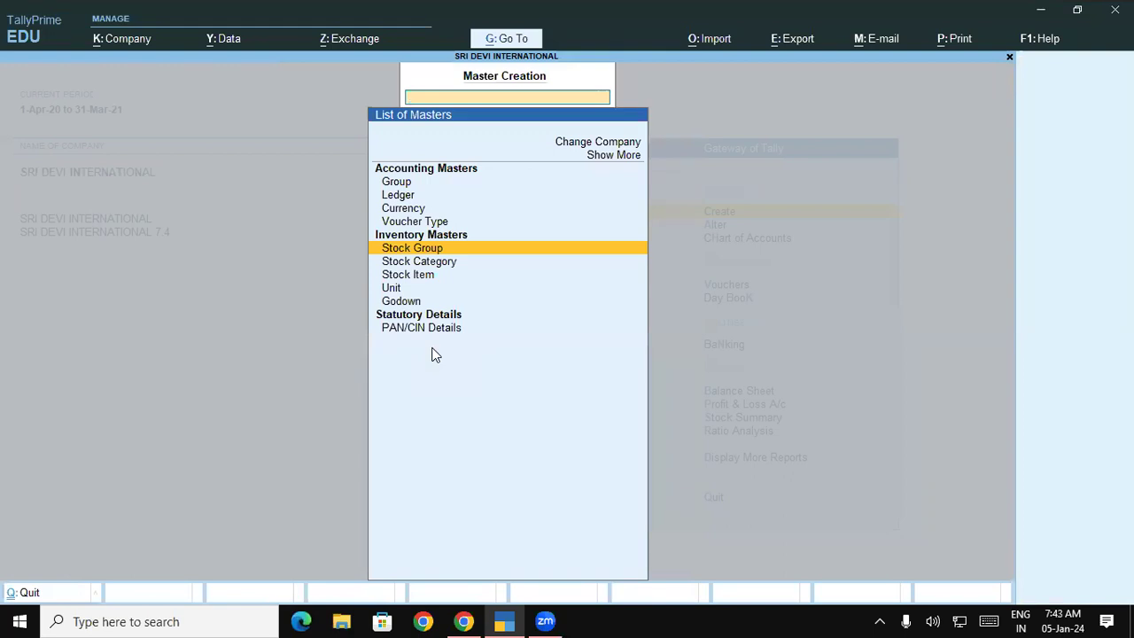
# Create unit Kgs with 2 decimal places and unit NOS, then leave the unit form.
pyautogui.press('Down')
pyautogui.press('Down')
pyautogui.press('Down')
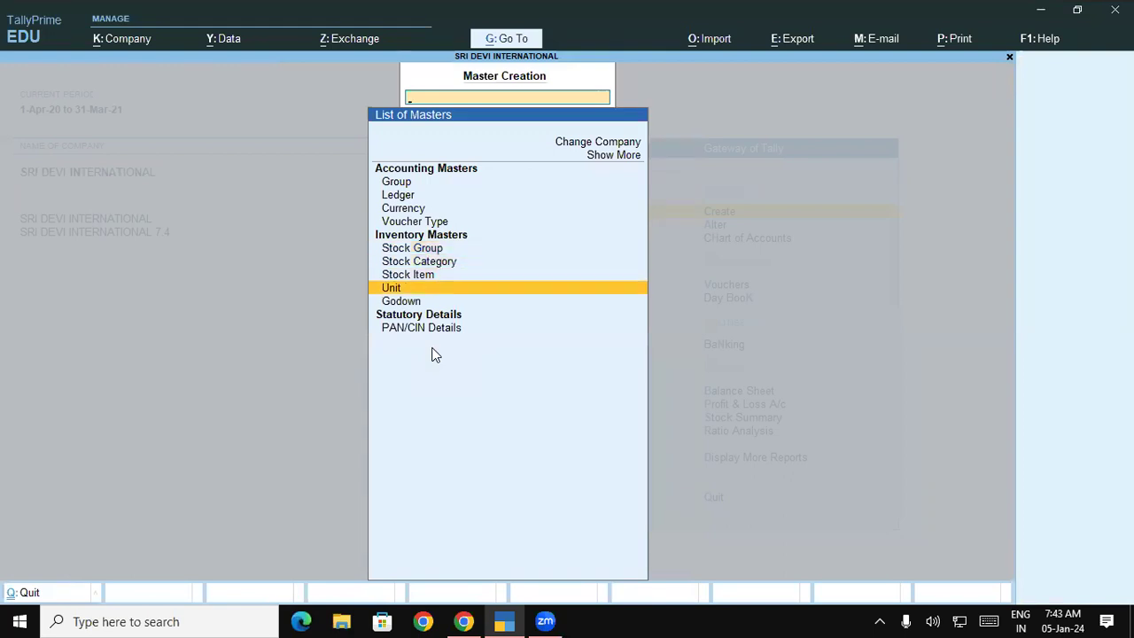
pyautogui.press('Return')
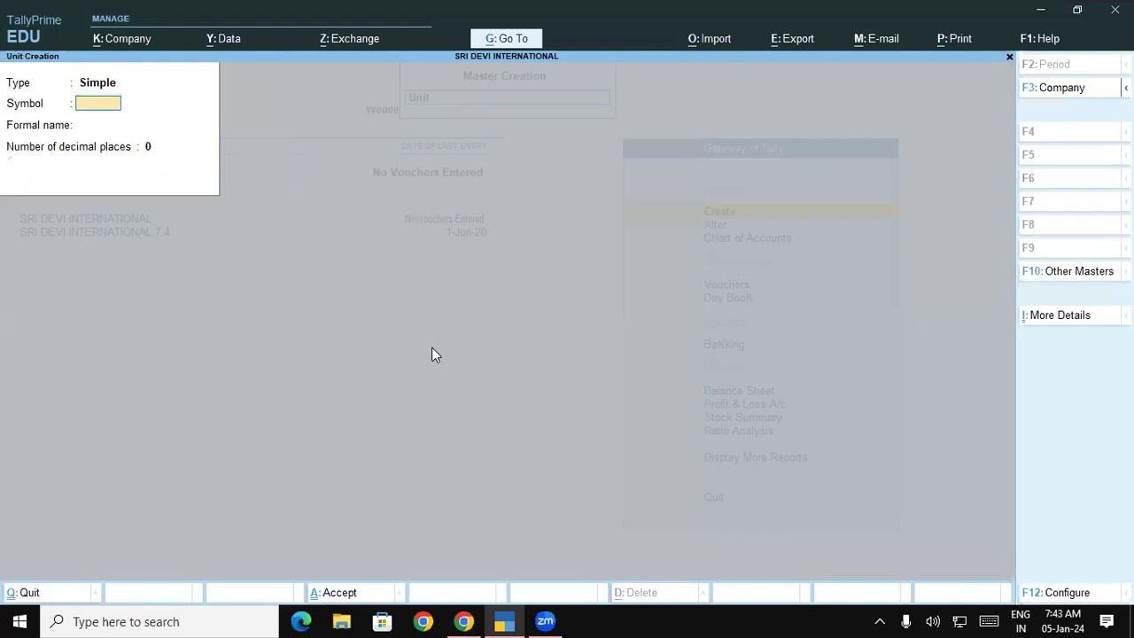
pyautogui.write('Kgs')
pyautogui.press('Return')
pyautogui.press('Return')
pyautogui.write('2')
pyautogui.press('Return')
pyautogui.press('Return')
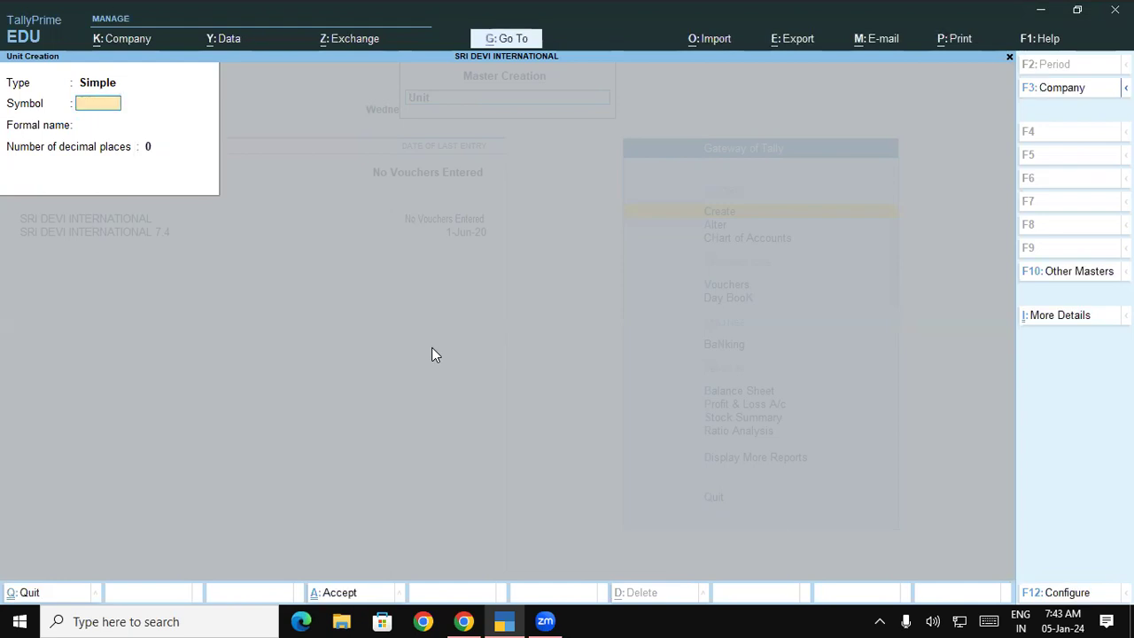
pyautogui.write('NOS')
pyautogui.press('Return')
pyautogui.press('Return')
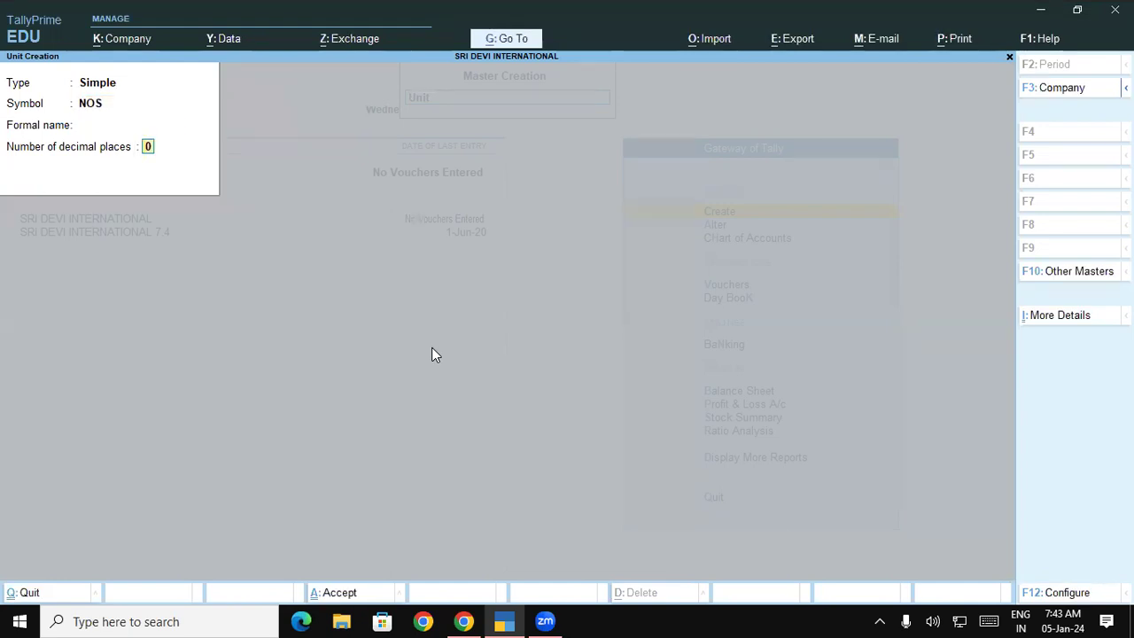
pyautogui.press('Return')
pyautogui.press('Return')
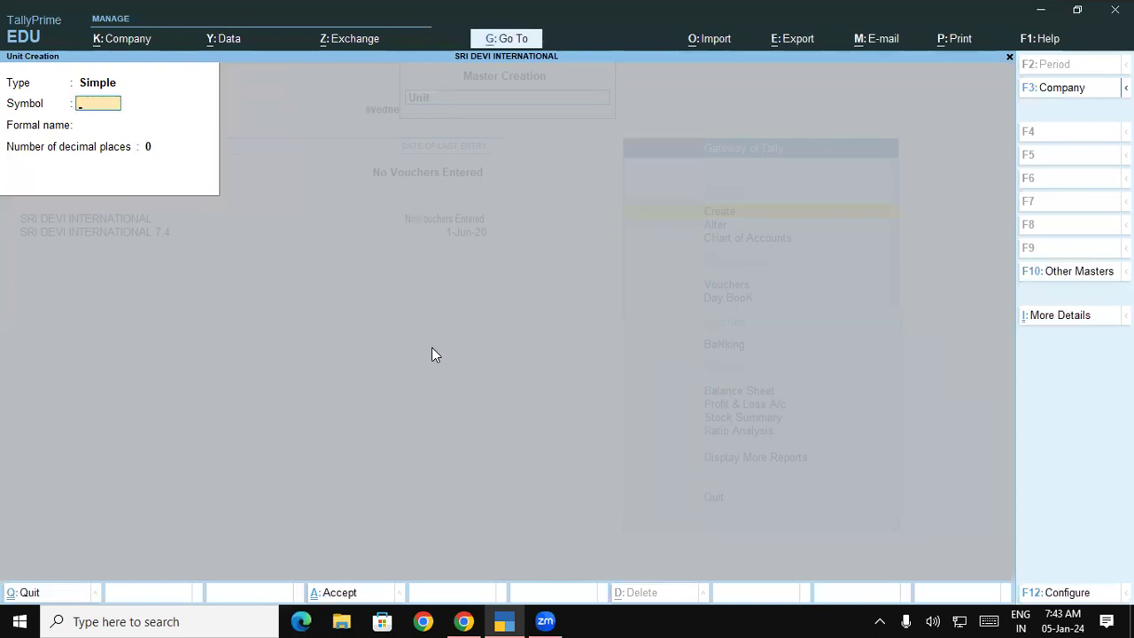
pyautogui.press('Escape')
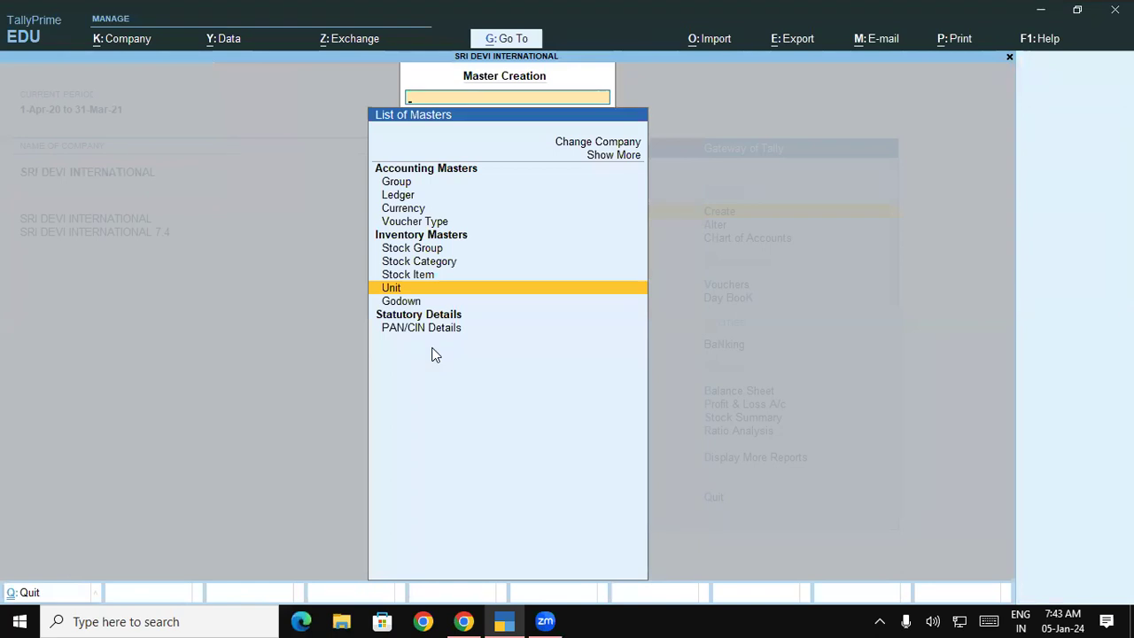
# Create the godown Padrauna -UP under Primary.
pyautogui.press('Down')
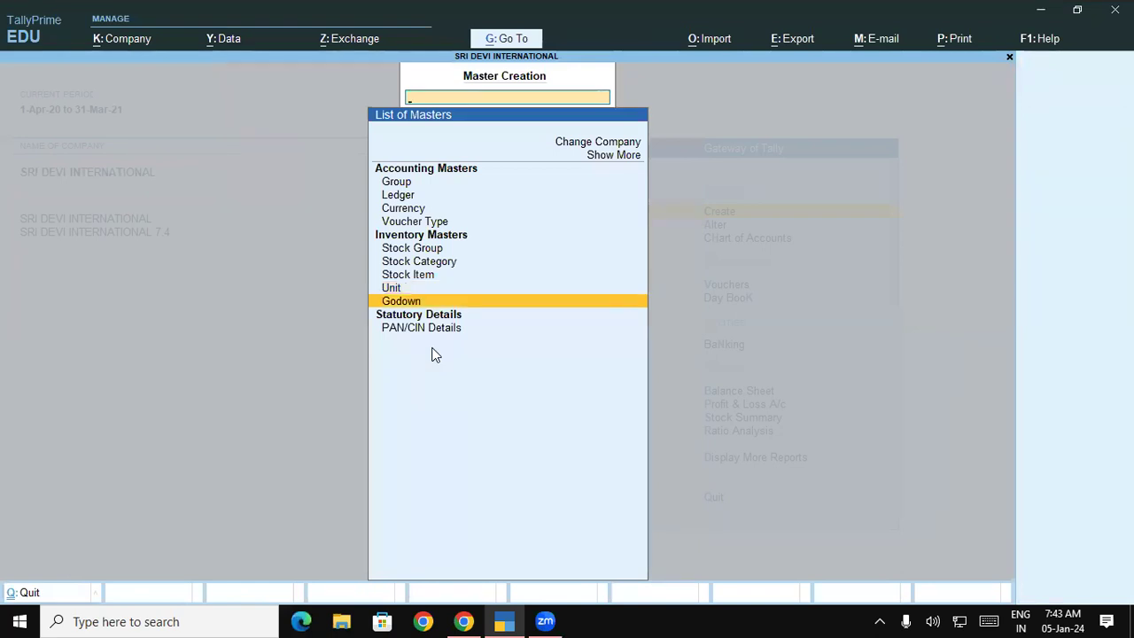
pyautogui.press('Return')
pyautogui.press('Return')
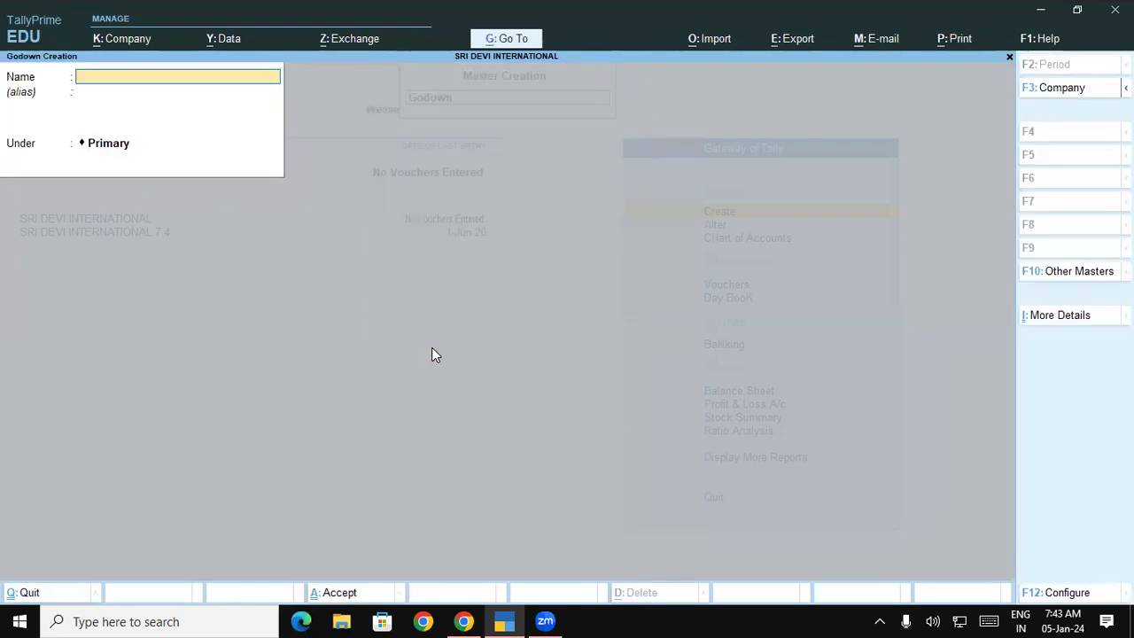
pyautogui.write('Padrauna _UP')
pyautogui.press('BackSpace')
pyautogui.press('BackSpace')
pyautogui.press('BackSpace')
pyautogui.press('BackSpace')
pyautogui.write('-UP')
# Create the godown GKP- UP under Primary, reviewing its additional details before saving.
pyautogui.press('Return')
pyautogui.press('Return')
pyautogui.press('Return')
pyautogui.press('Return')
pyautogui.write('GKP- UP')
pyautogui.press('Return')
pyautogui.press('Return')
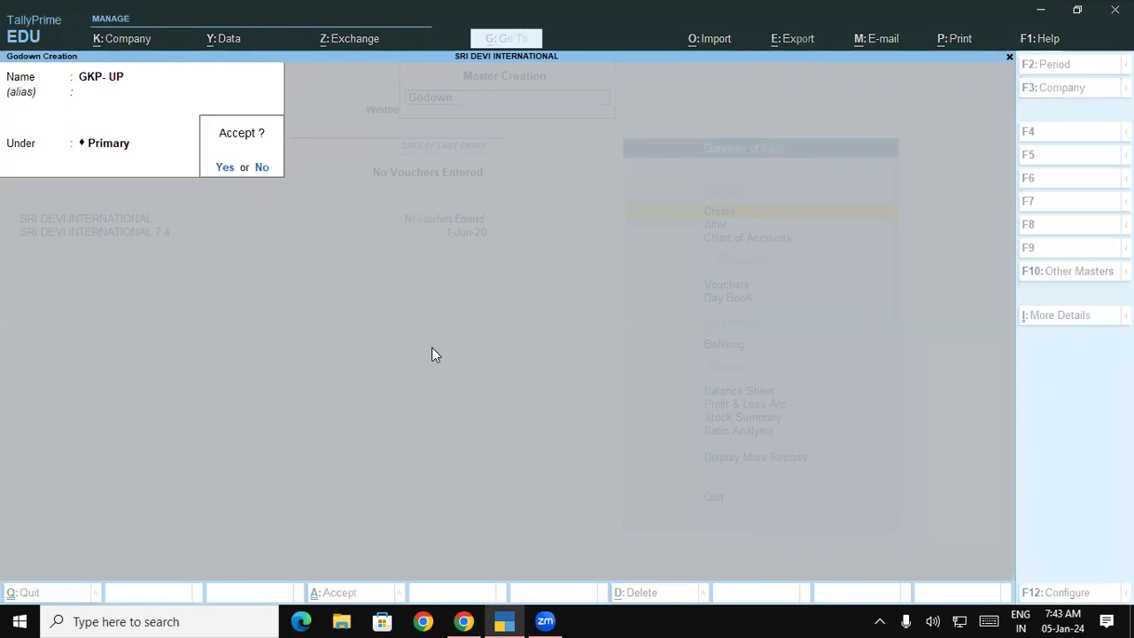
pyautogui.press('n')
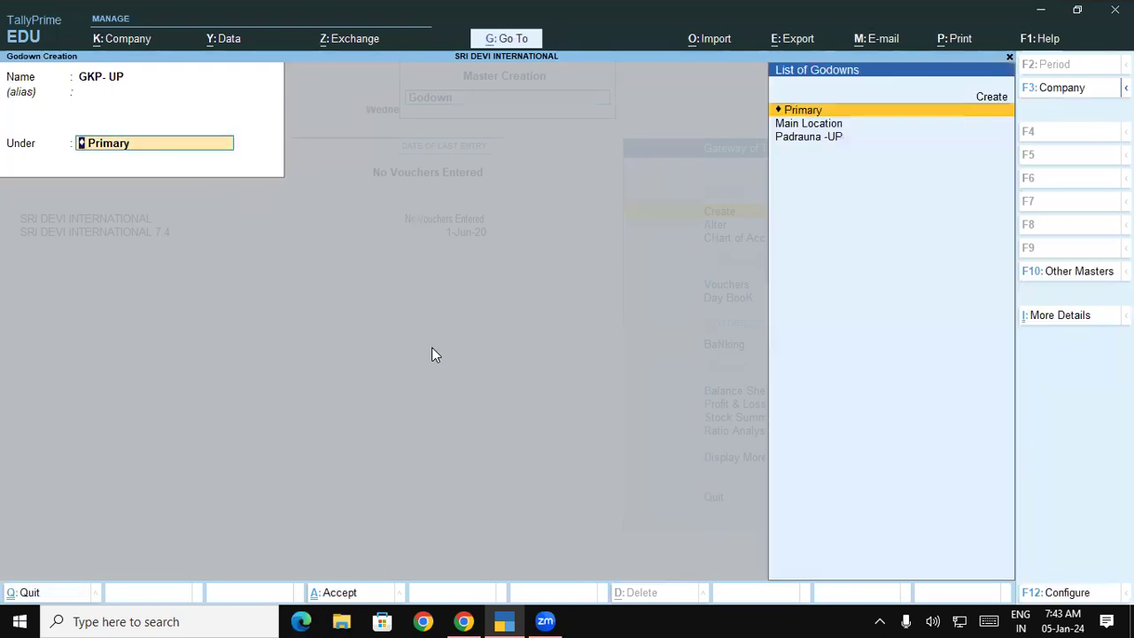
pyautogui.hotkey('ctrl', 'i')
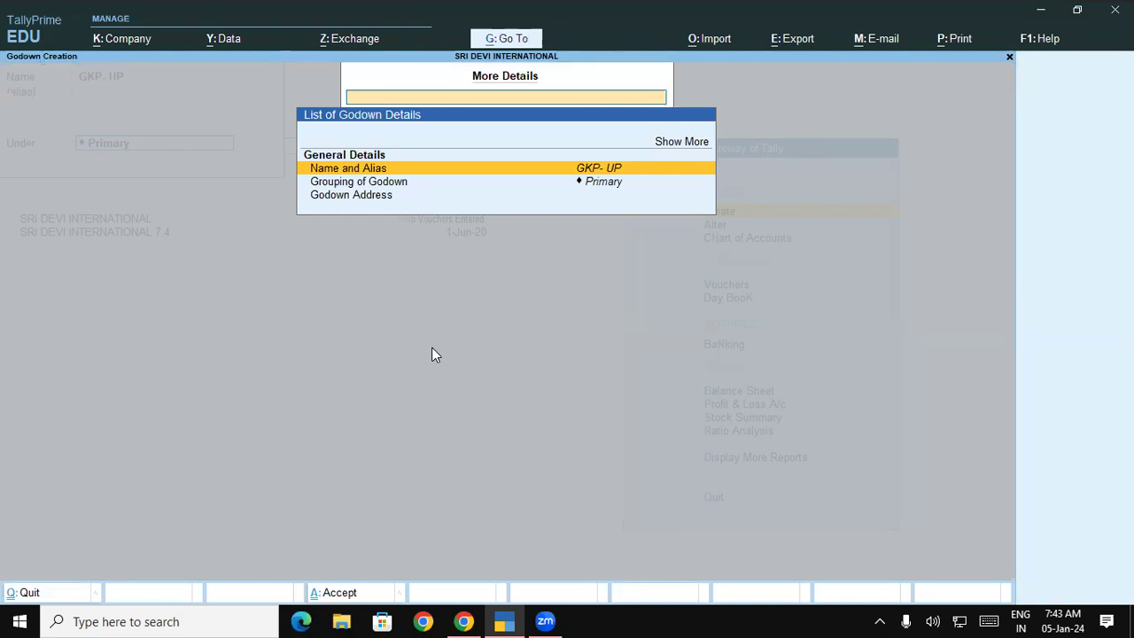
pyautogui.press('Escape')
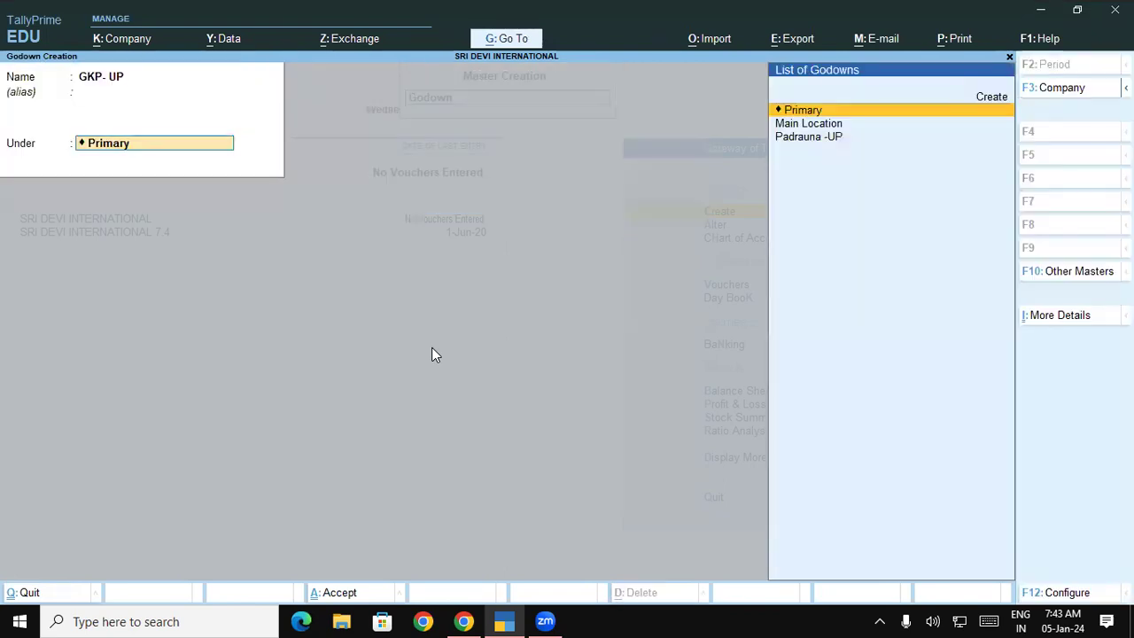
pyautogui.press('Return')
pyautogui.press('y')
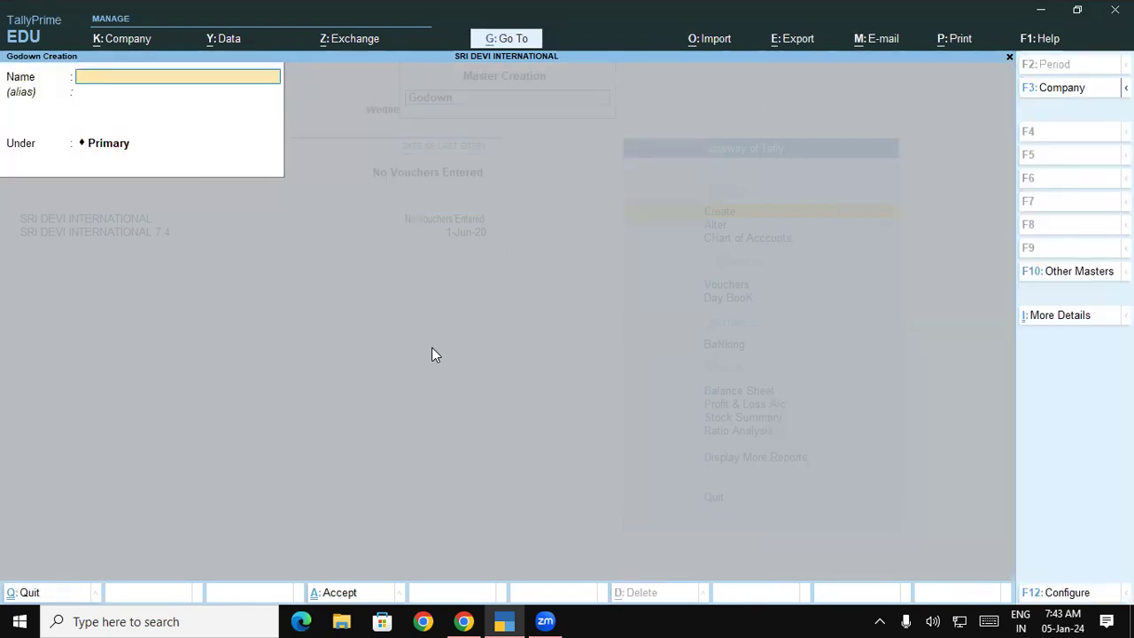
pyautogui.press('Escape')
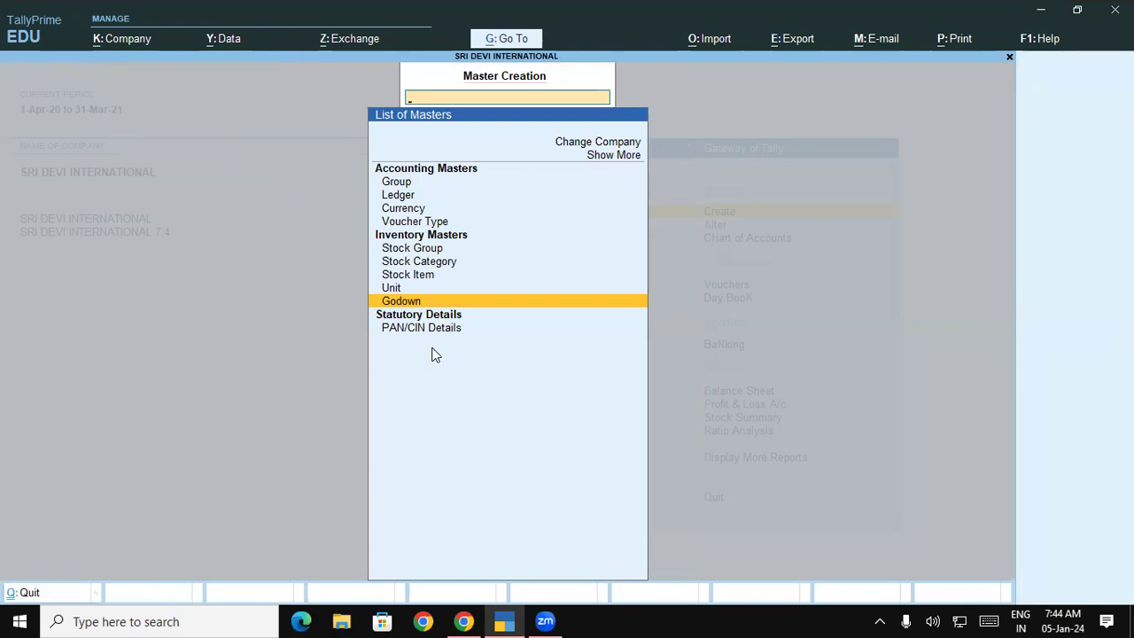
# Start creating several stock categories at once from the chart of accounts.
pyautogui.press('Escape')
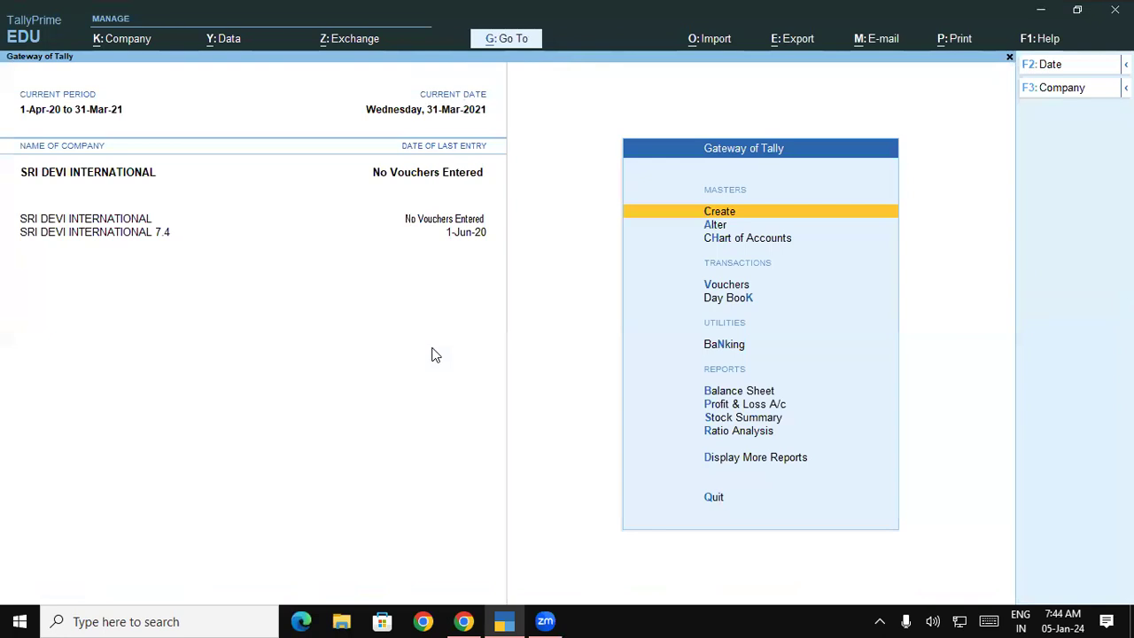
pyautogui.press('Down')
pyautogui.press('Down')
pyautogui.press('Return')
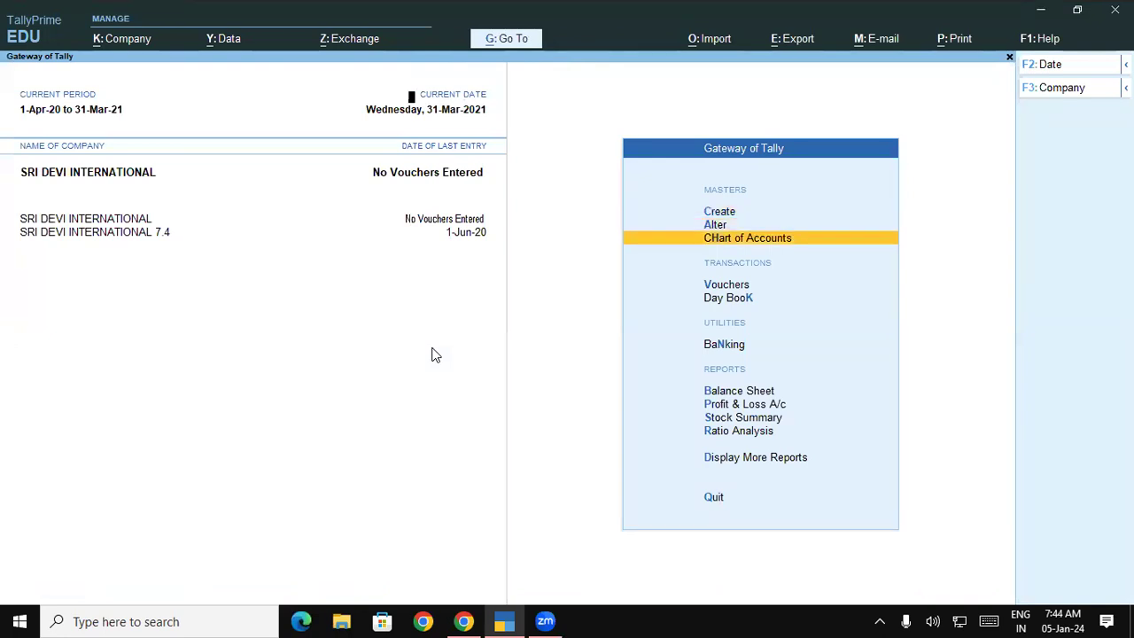
pyautogui.press('Down')
pyautogui.press('Down')
pyautogui.press('Down')
pyautogui.press('Down')
pyautogui.press('Down')
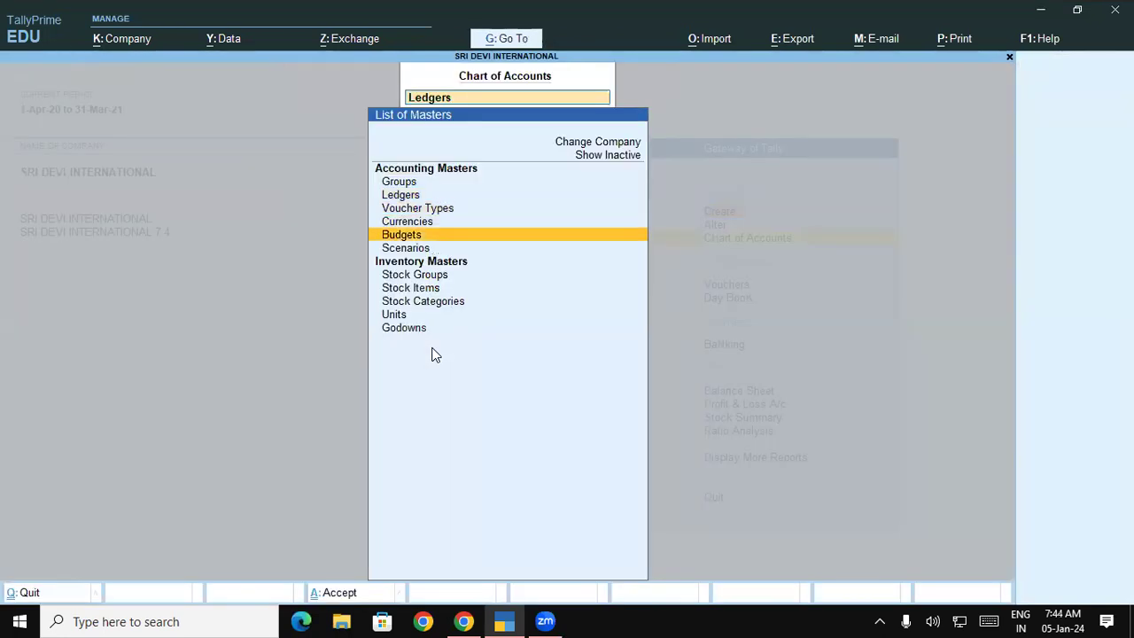
pyautogui.press('Down')
pyautogui.press('Down')
pyautogui.press('Return')
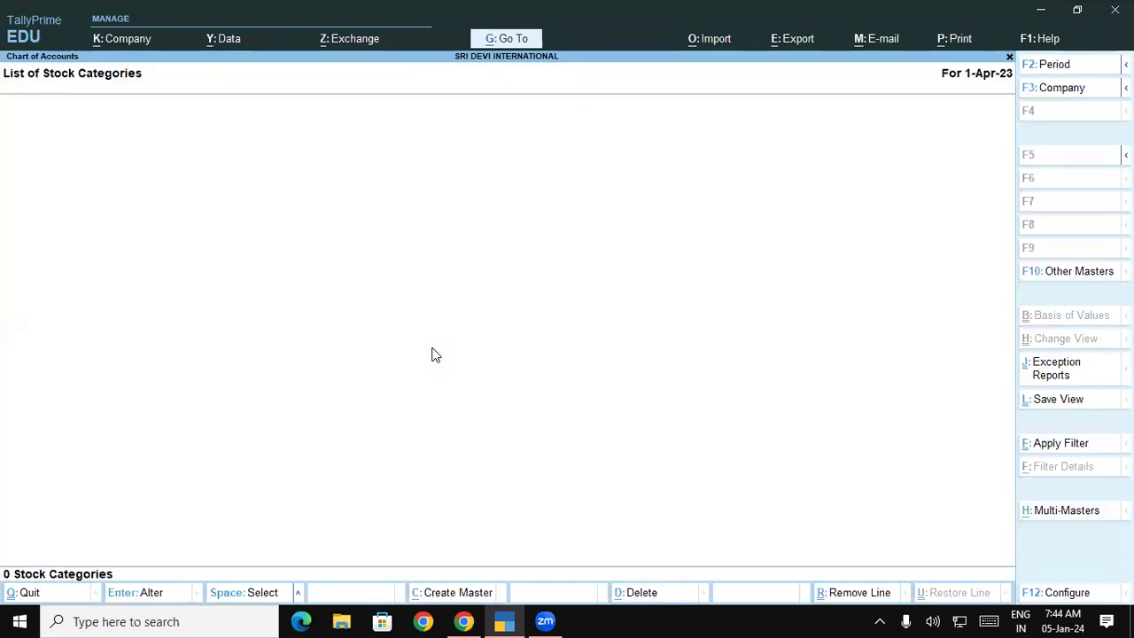
pyautogui.hotkey('ctrl', 'h')
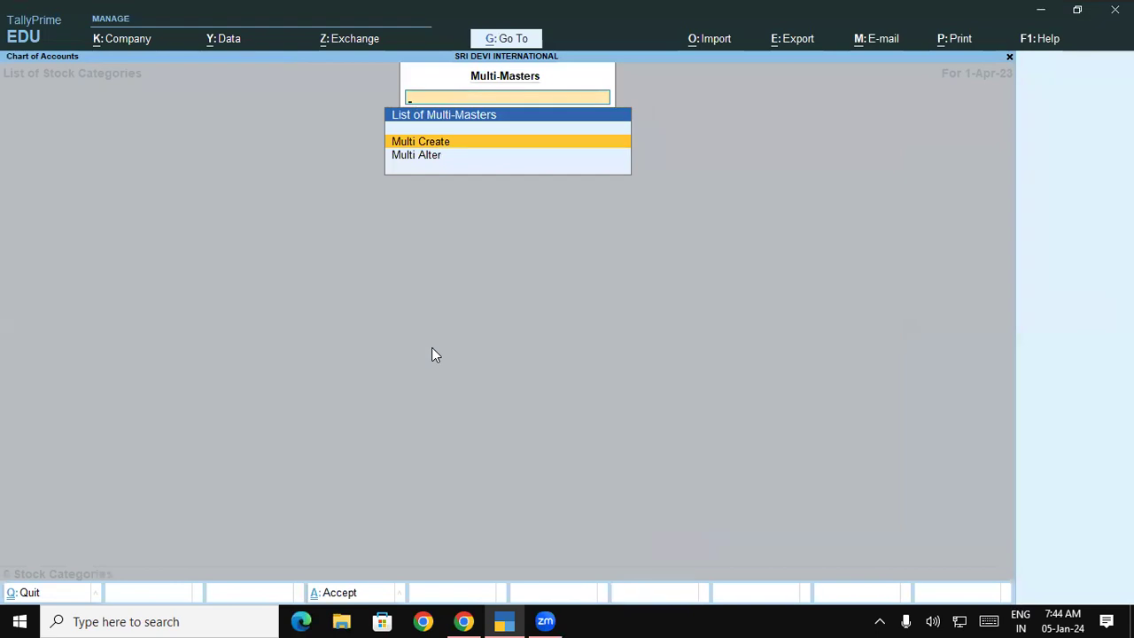
pyautogui.press('Return')
# Create stock categories Front Load, Top Load, Matic Front Load Powder and Matic Top Load Powder.
pyautogui.press('Return')
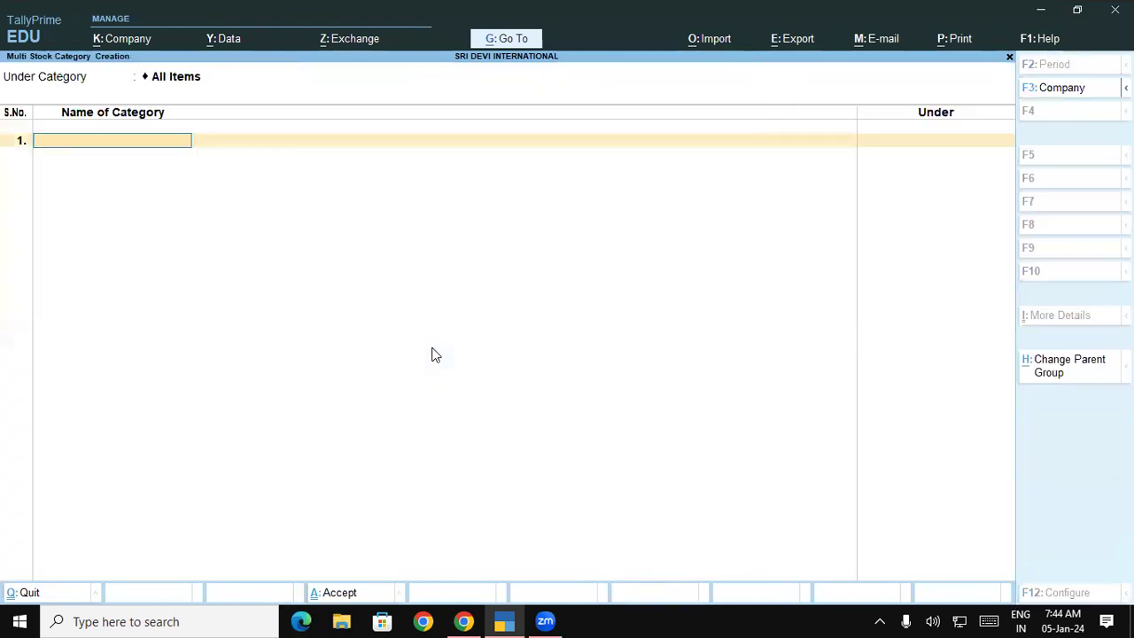
pyautogui.write('Front Load')
pyautogui.press('Return')
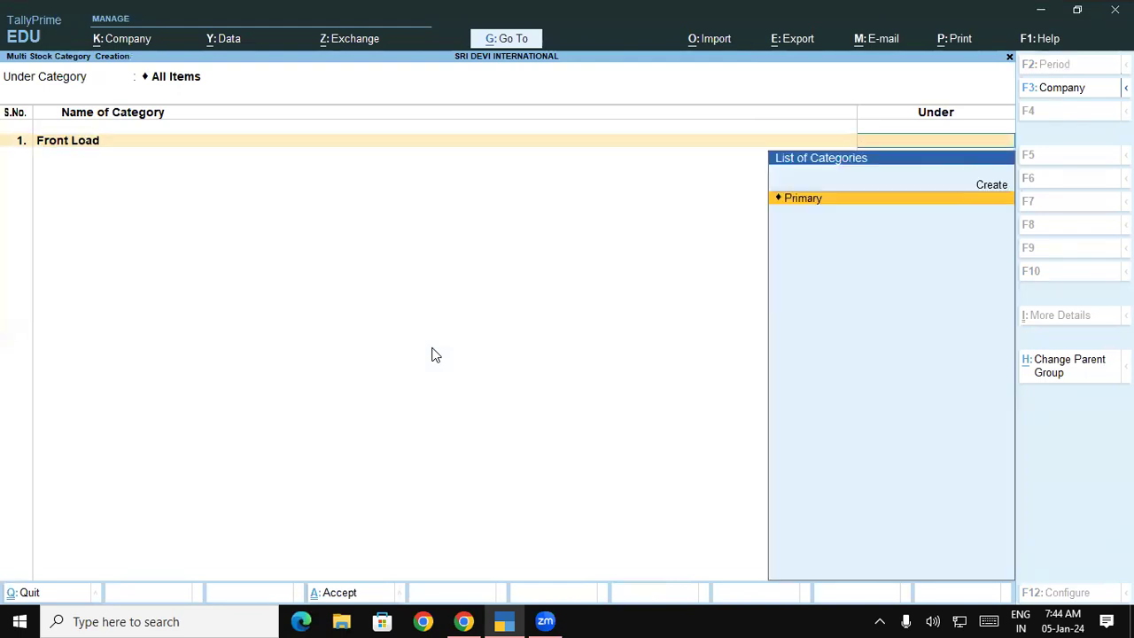
pyautogui.press('Return')
pyautogui.write('Top Load')
pyautogui.press('Return')
pyautogui.press('Return')
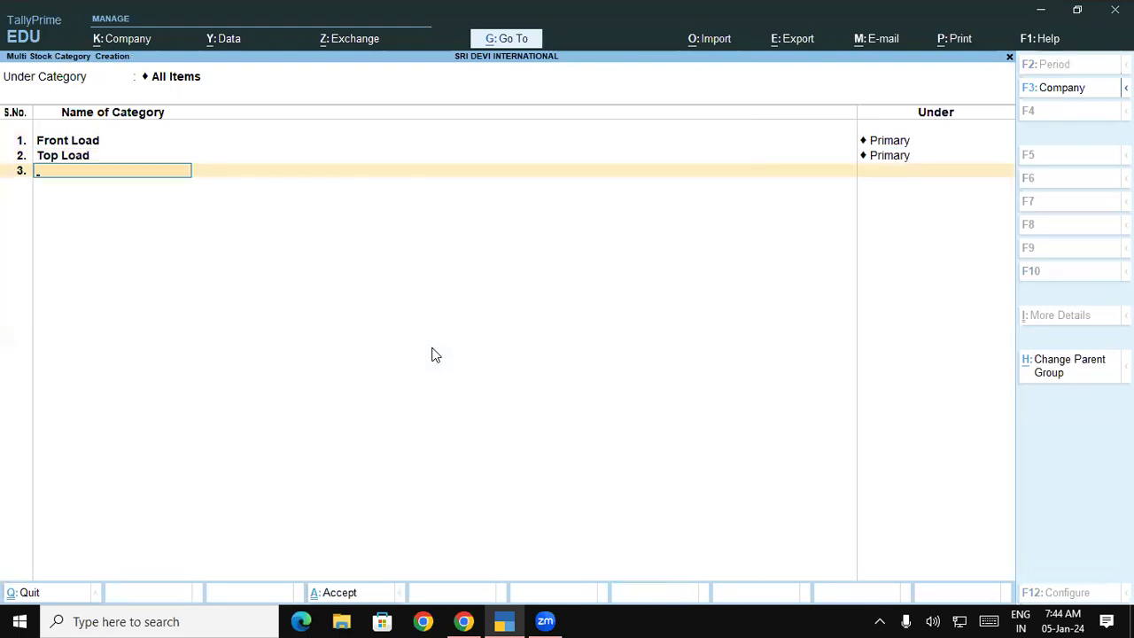
pyautogui.write('Matic Front Load')
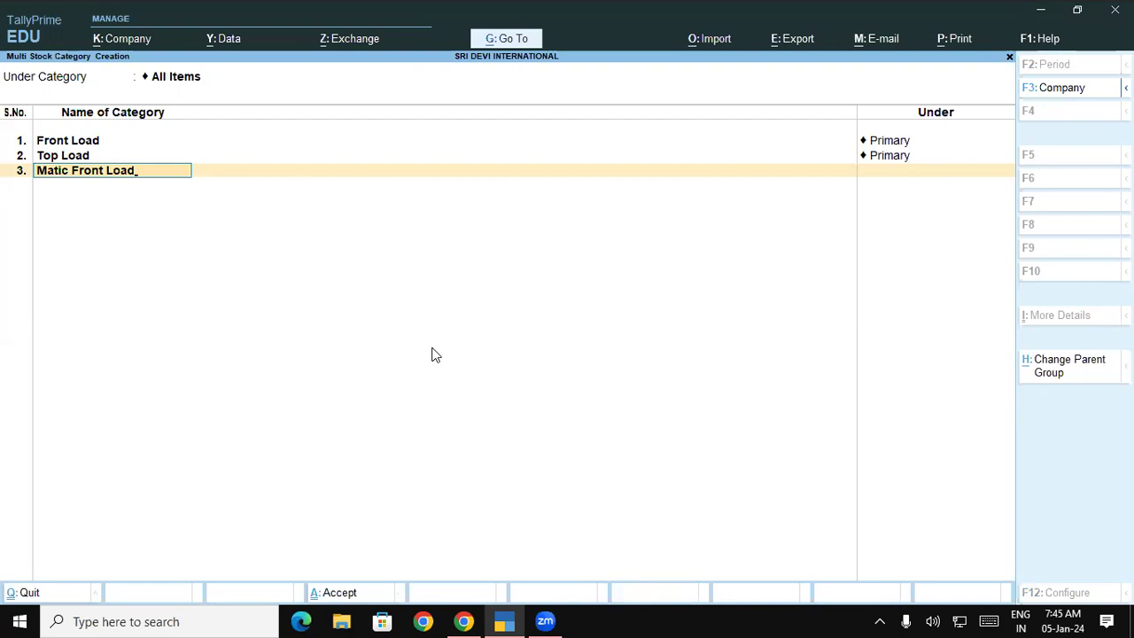
pyautogui.write('owder')
pyautogui.press('Return')
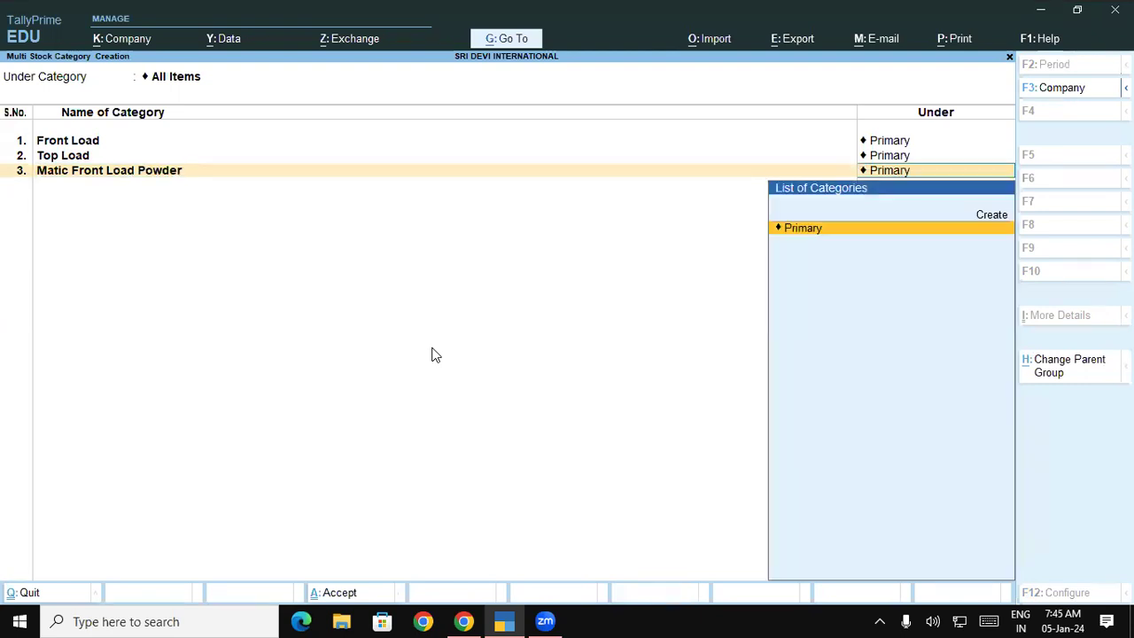
pyautogui.press('Return')
pyautogui.write('Matic')
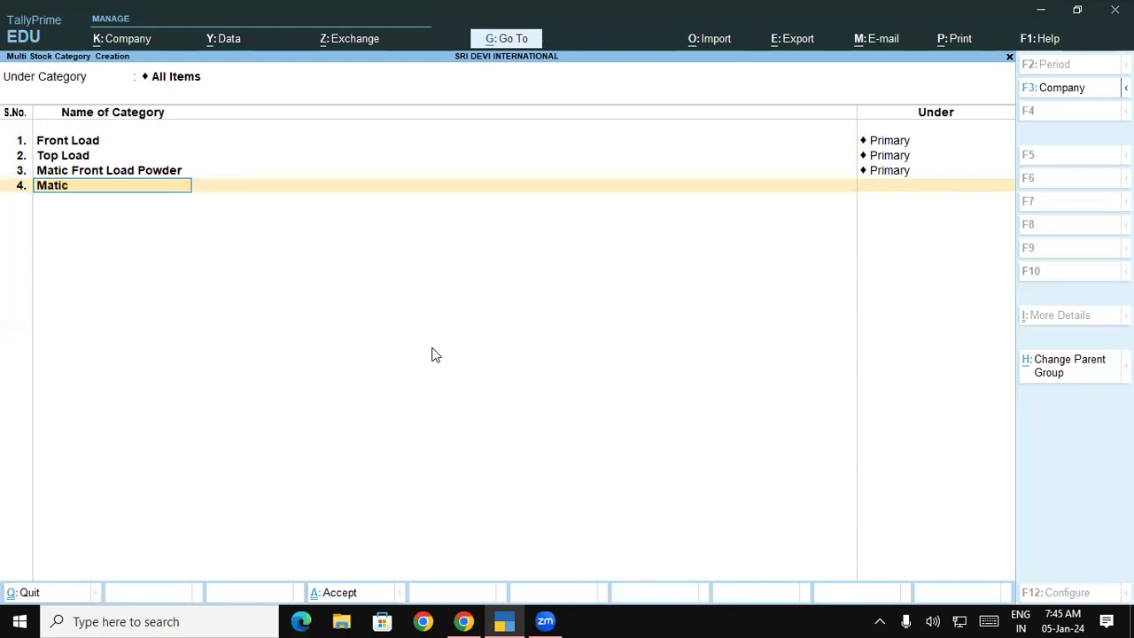
pyautogui.write(' Top Load Powder')
pyautogui.press('Return')
pyautogui.press('Return')
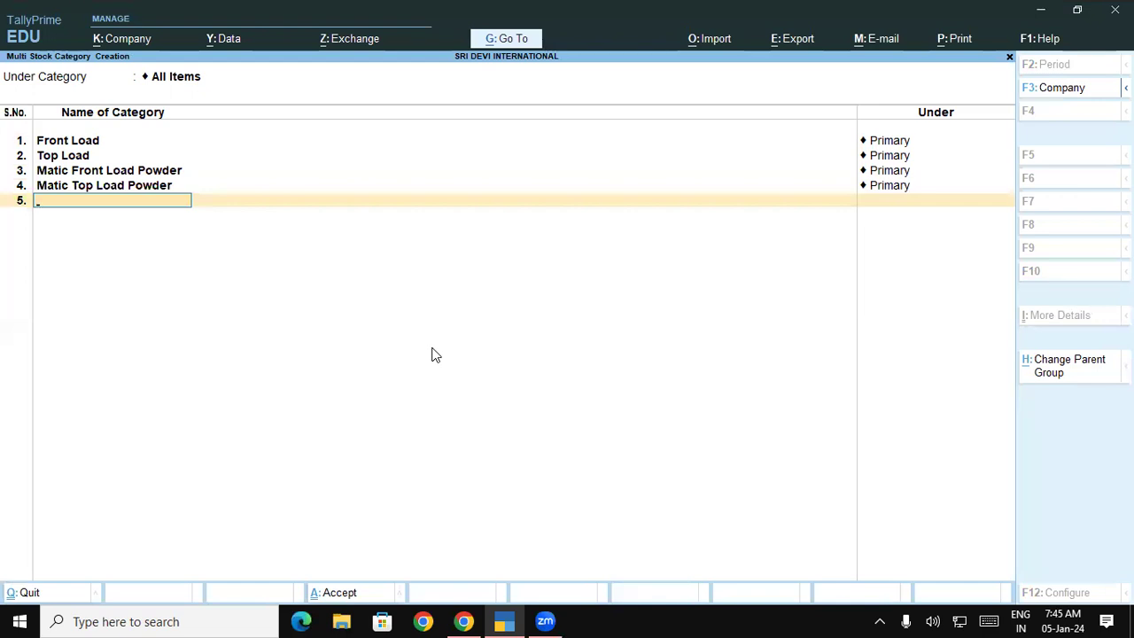
pyautogui.press('Return')
pyautogui.press('Return')
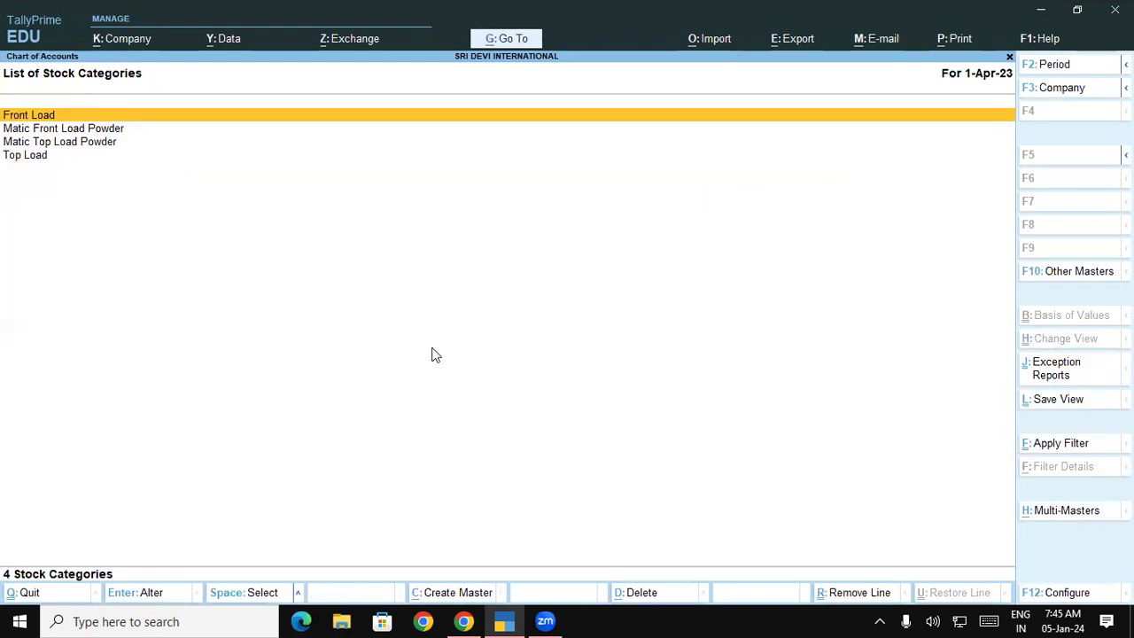
# Go back to the masters list and show the list of stock items.
pyautogui.press('Escape')
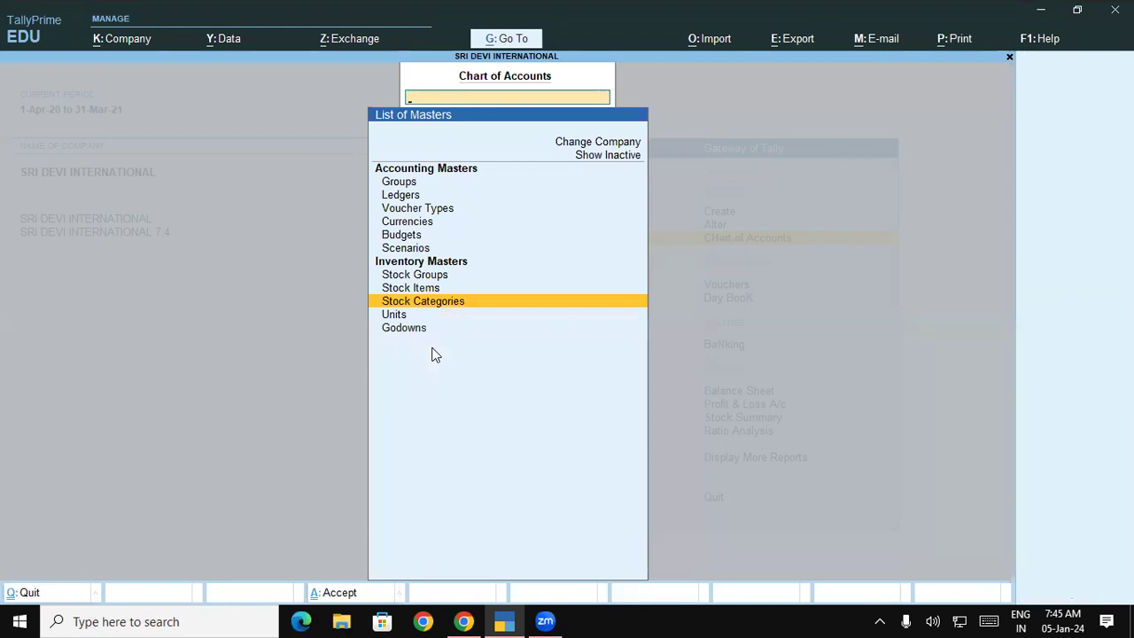
pyautogui.press('Up')
pyautogui.press('Return')
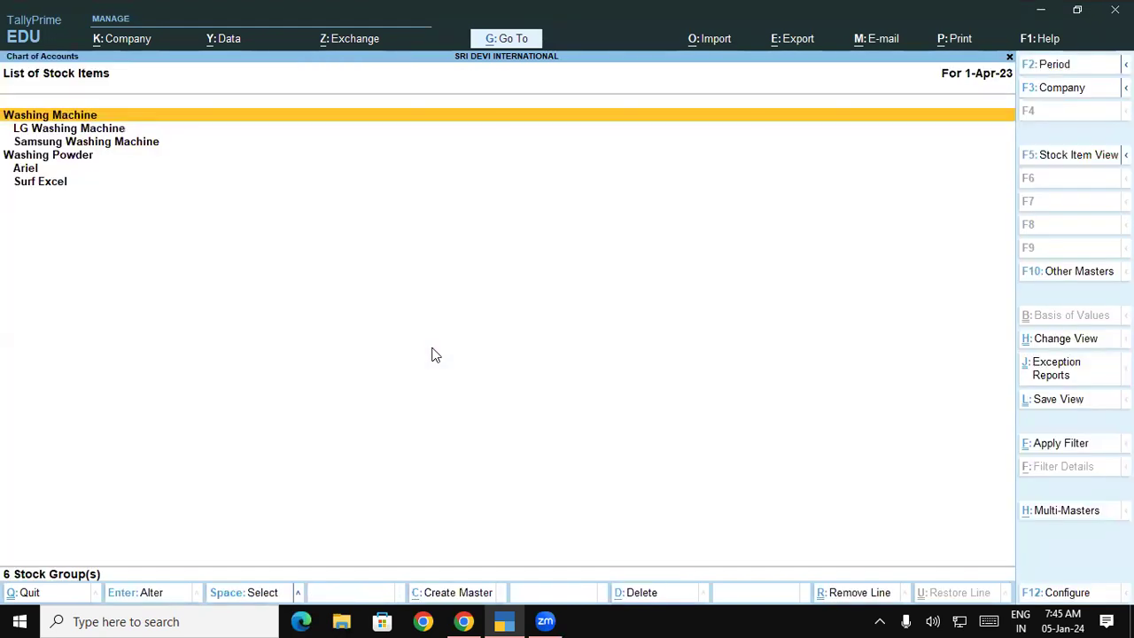
# Start Multi Stock Item Creation under All Items and bring up its F12 configuration.
pyautogui.hotkey('alt', 'h')
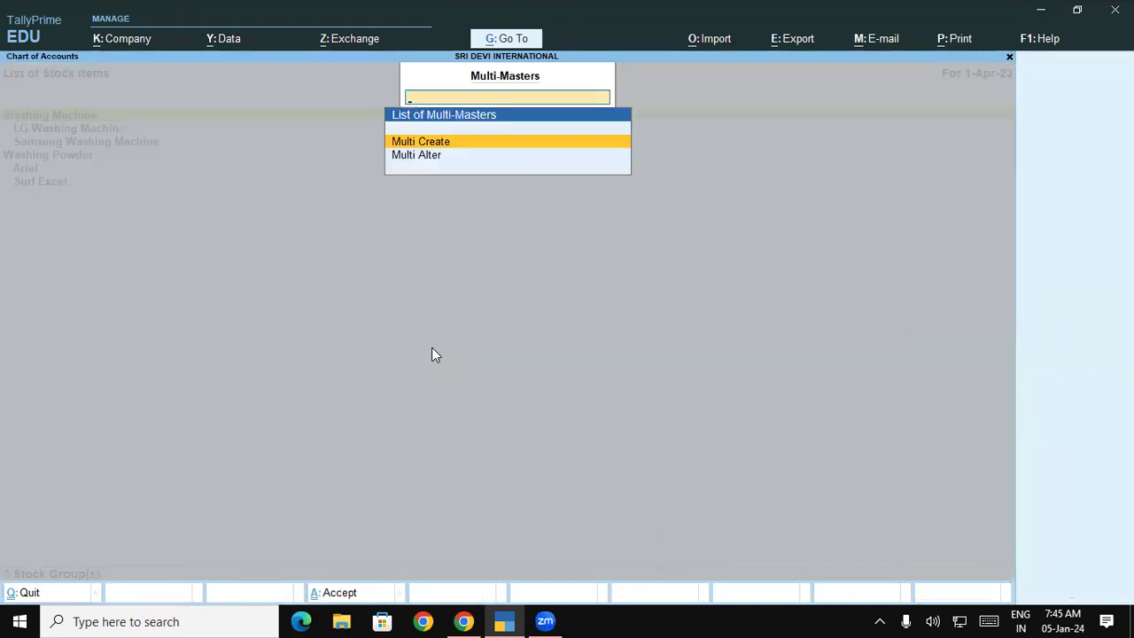
pyautogui.press('Return')
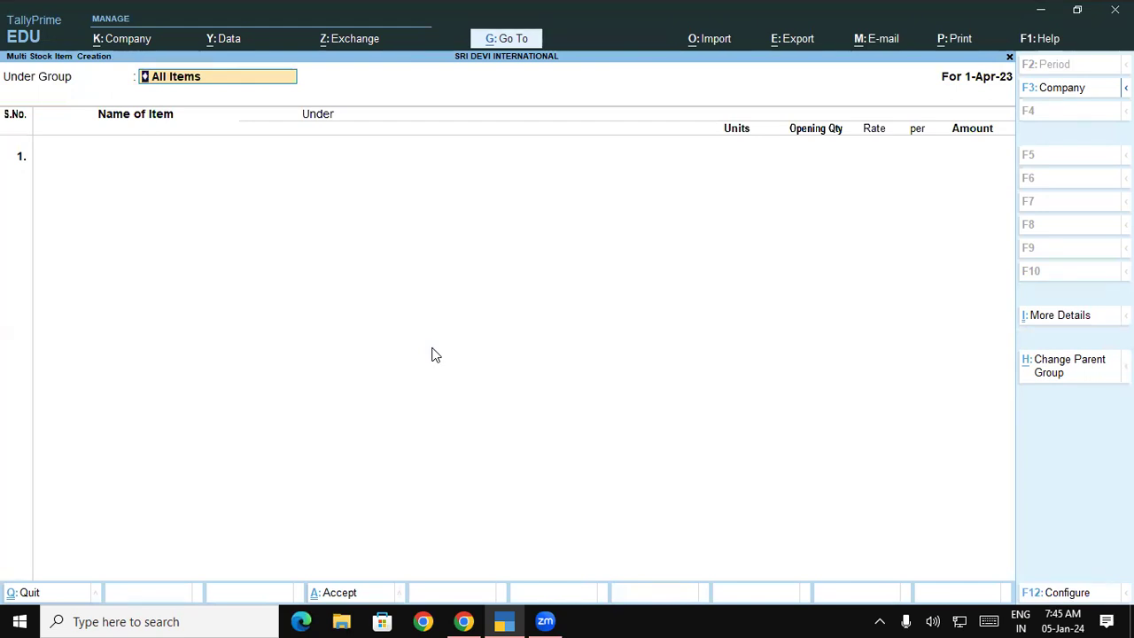
pyautogui.press('Return')
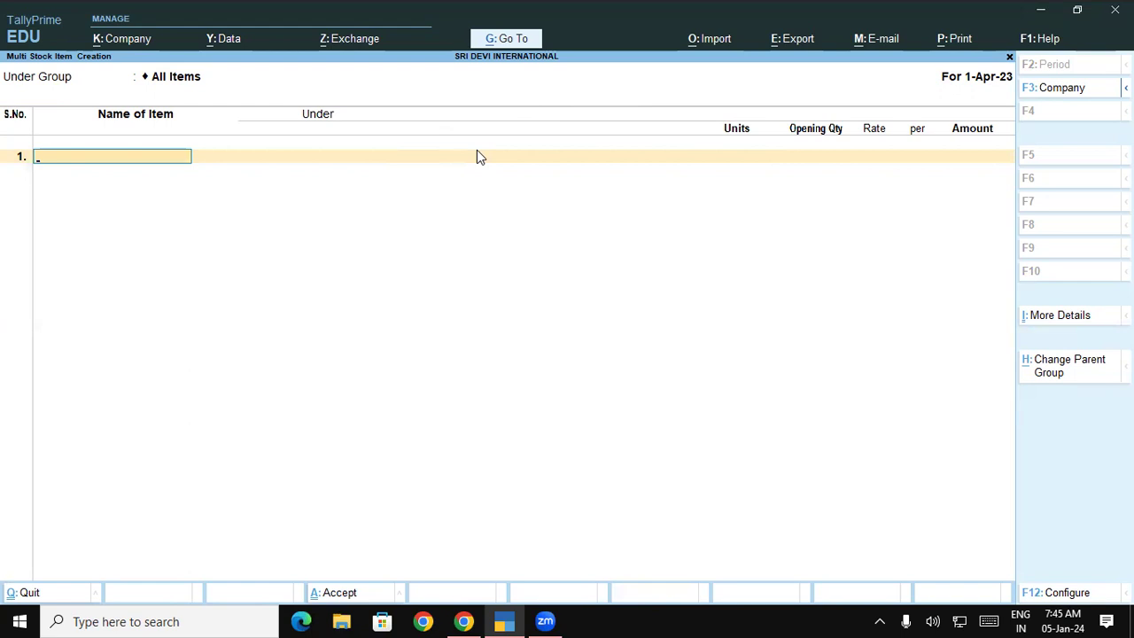
pyautogui.press('F12')
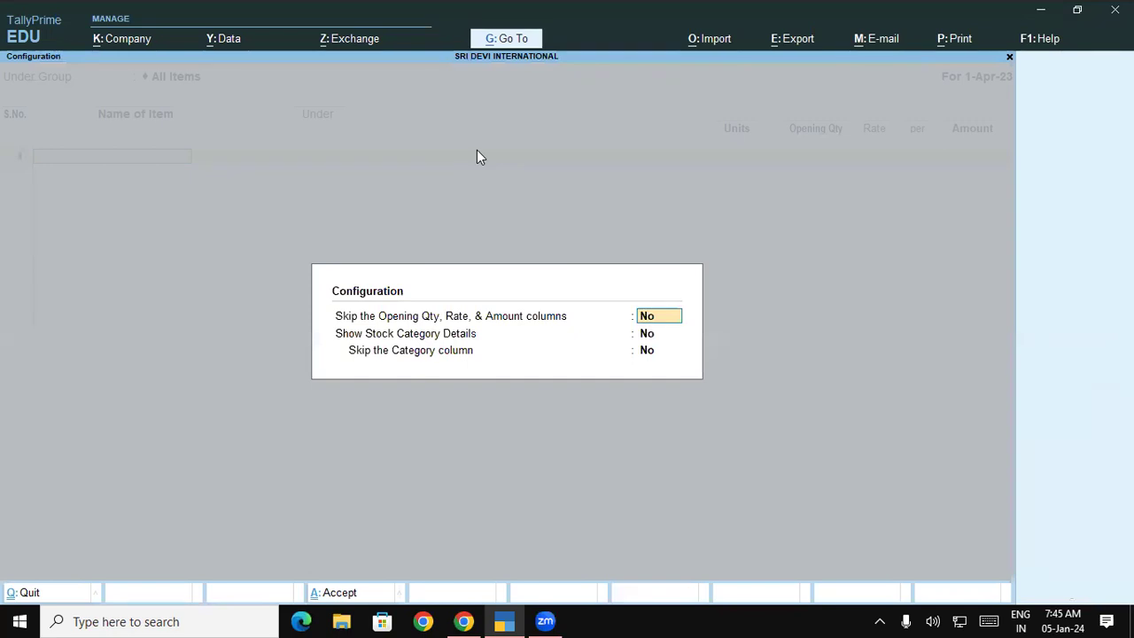
# Set 'Skip the Opening Qty, Rate, & Amount columns' and 'Show Stock Category Details' to Yes.
pyautogui.write('y')
pyautogui.press('Return')
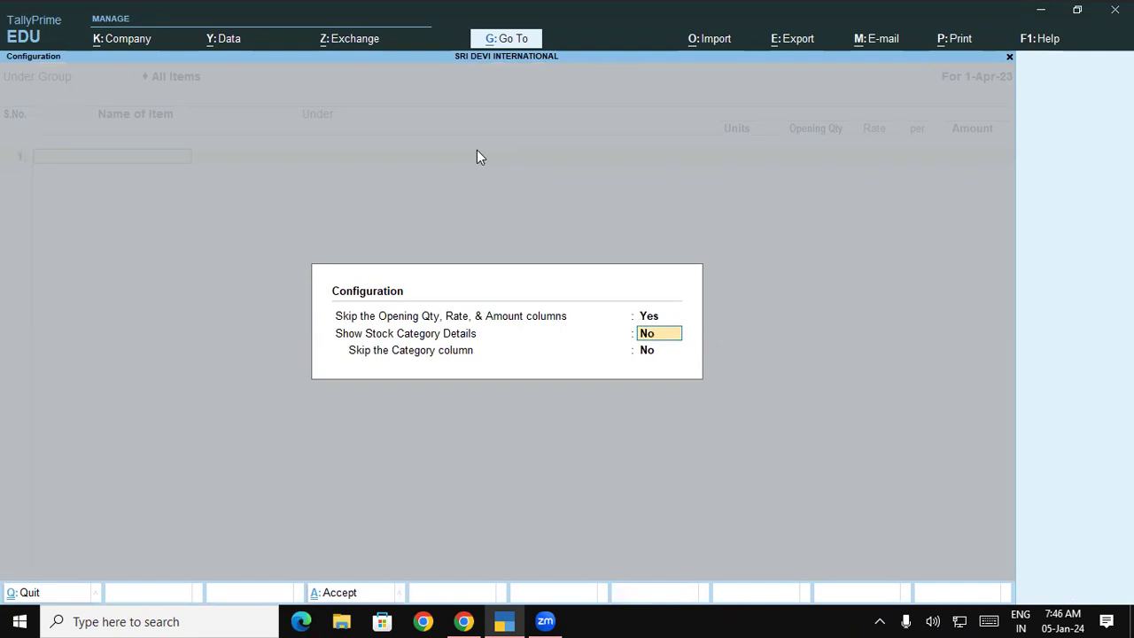
pyautogui.write('y')
pyautogui.press('Return')
pyautogui.press('Return')
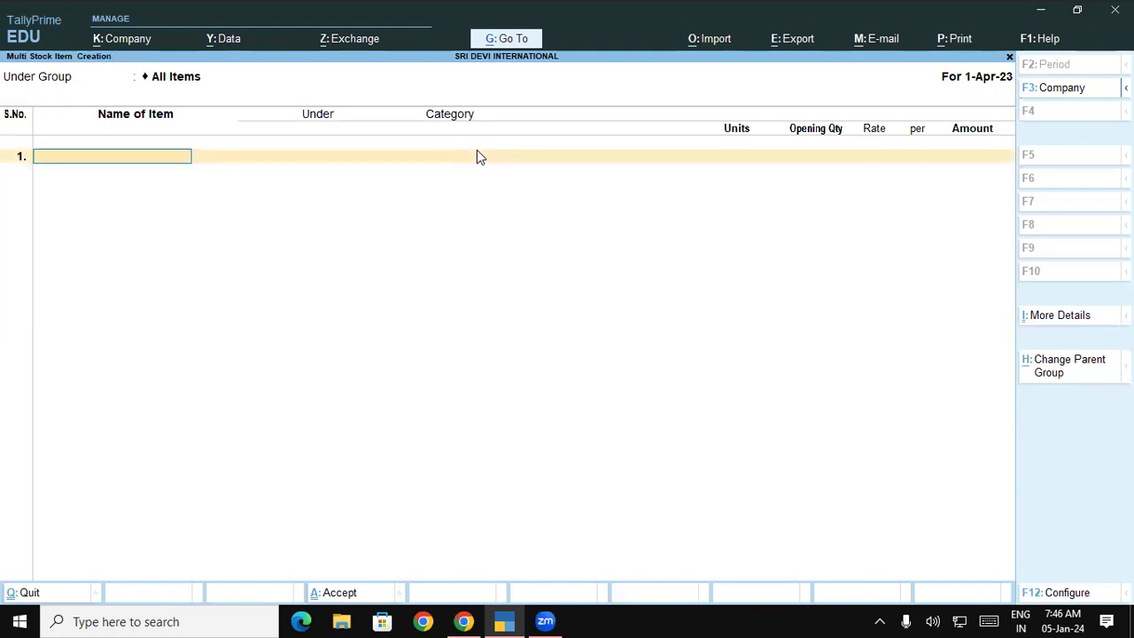
# Add Surf Excel Matic Front Loadpowder under Surf Excel, category Matic Front Load Powder, in Kgs.
pyautogui.write('Surf Excel Matic')
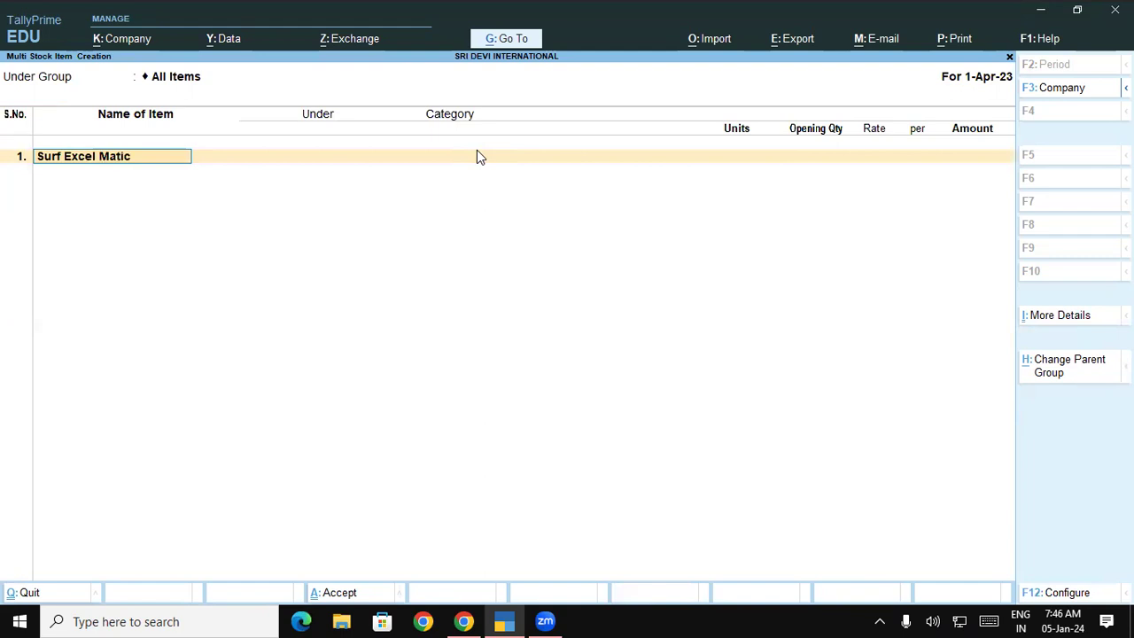
pyautogui.write(' Front Loadp')
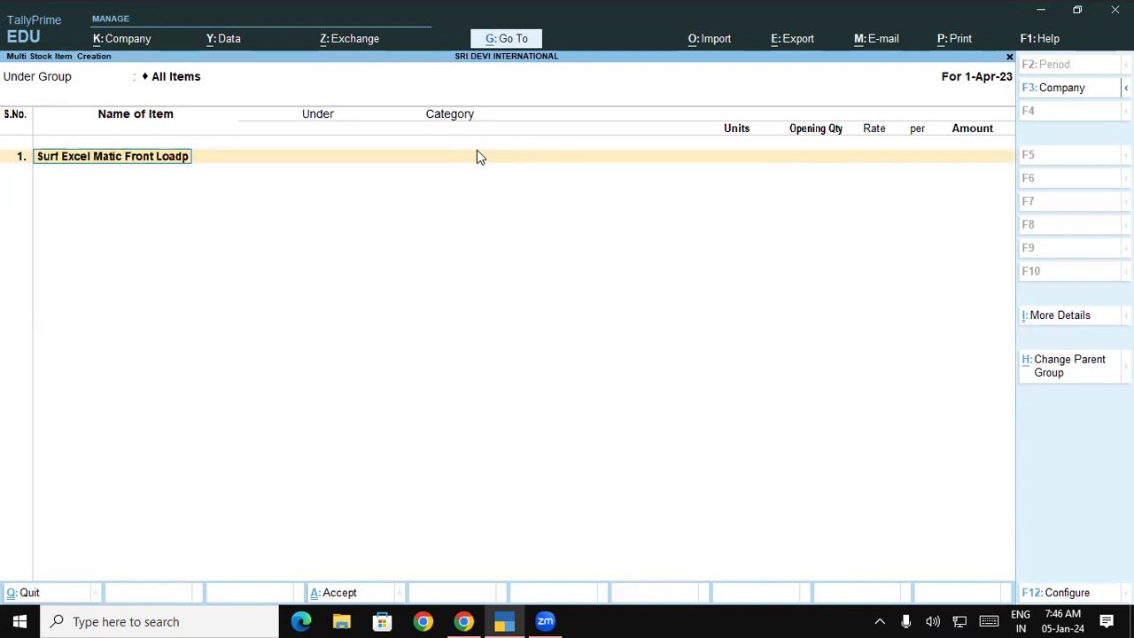
pyautogui.write('owder')
pyautogui.press('Return')
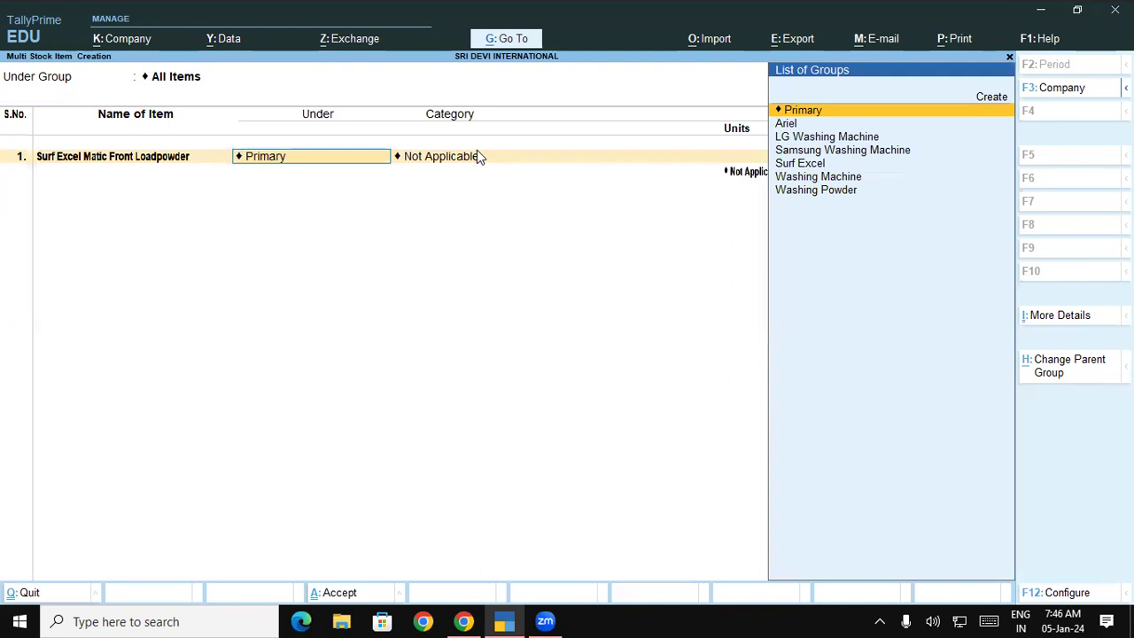
pyautogui.press('Down')
pyautogui.press('Down')
pyautogui.press('Down')
pyautogui.press('Down')
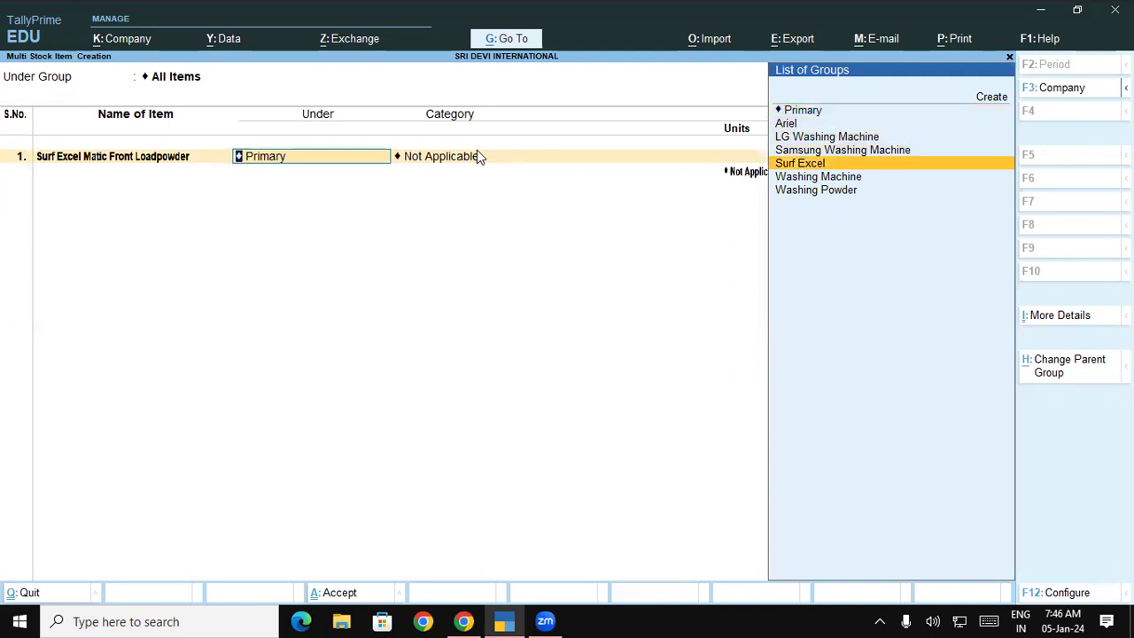
pyautogui.press('Return')
pyautogui.press('Down')
pyautogui.press('Down')
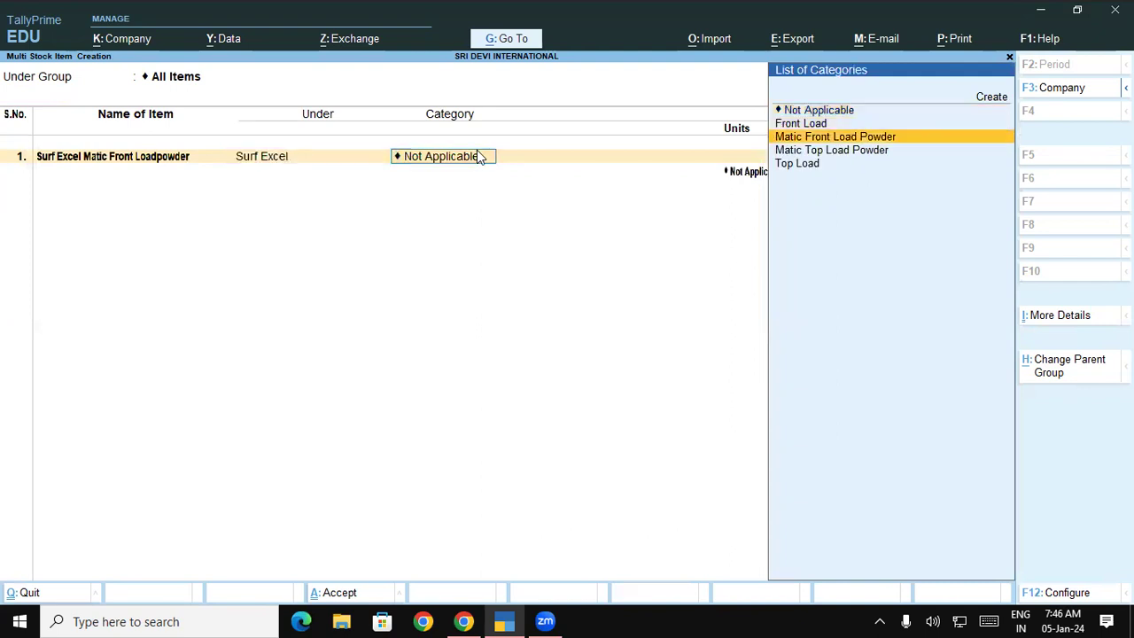
pyautogui.press('Return')
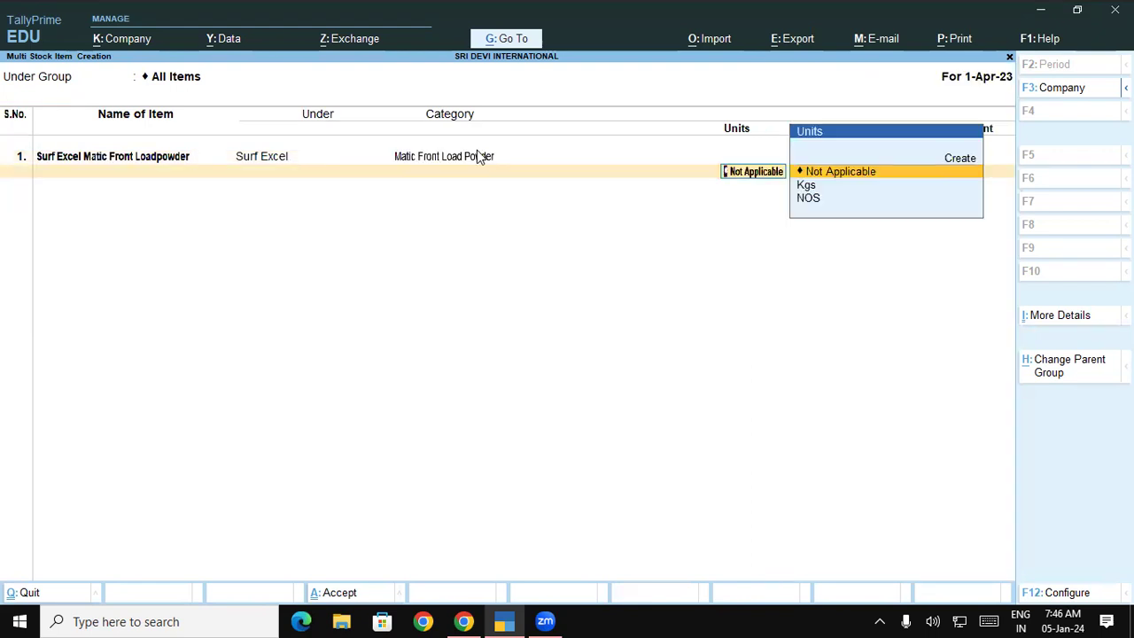
pyautogui.press('Down')
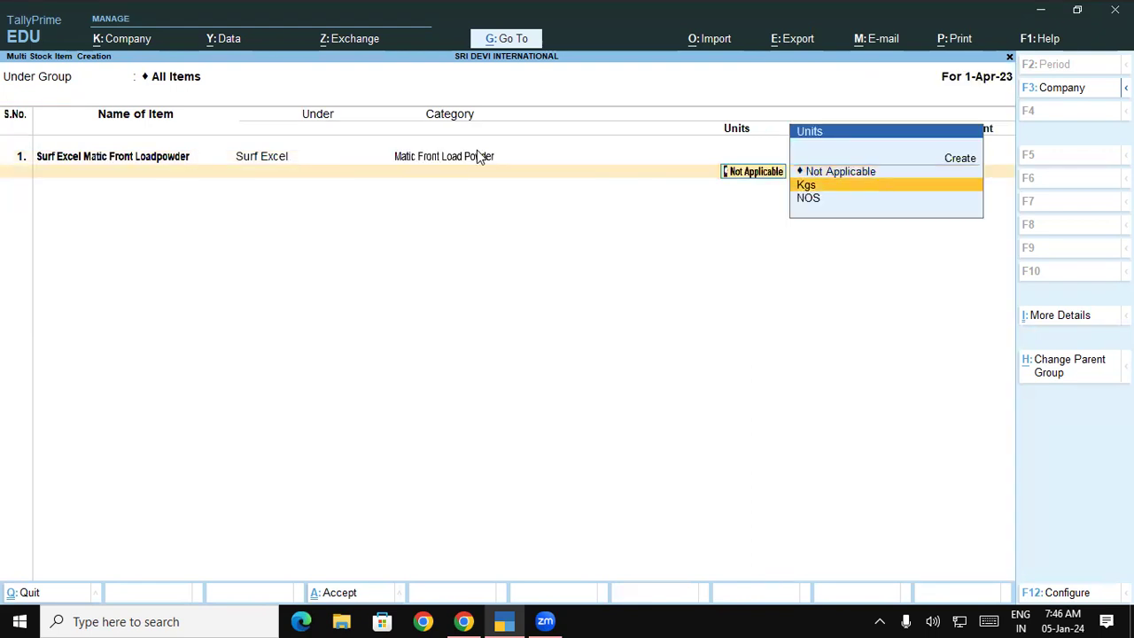
pyautogui.press('Return')
# Add Surf Excel Matic Top Load Powder under Surf Excel, category Matic Top Load Powder, in Kgs.
pyautogui.write('Sur')
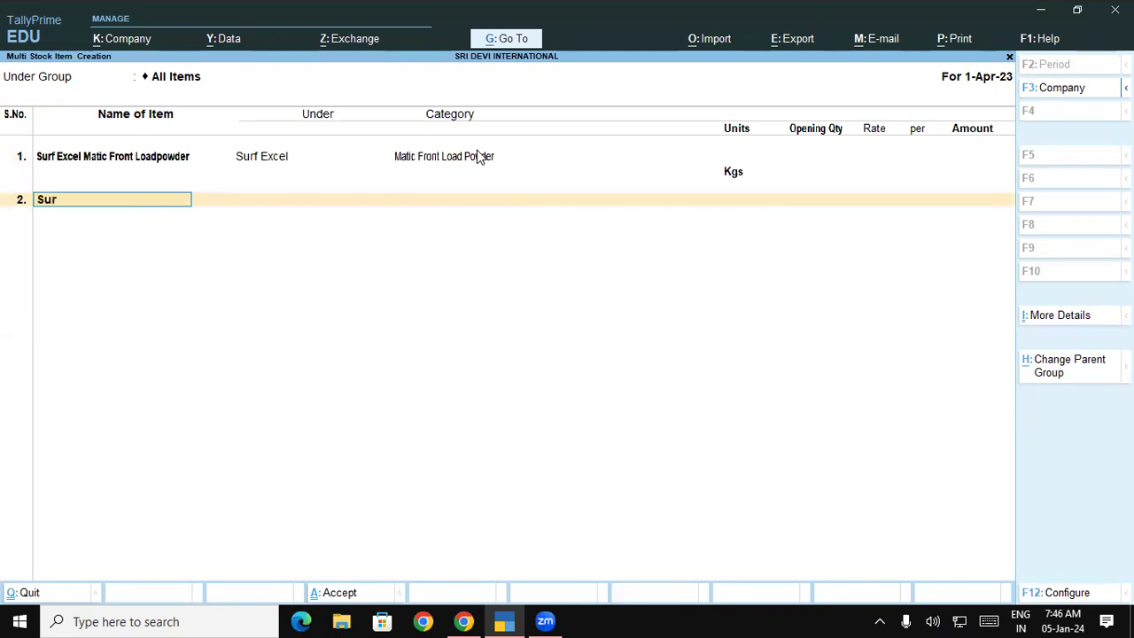
pyautogui.write('f Excel   Mat')
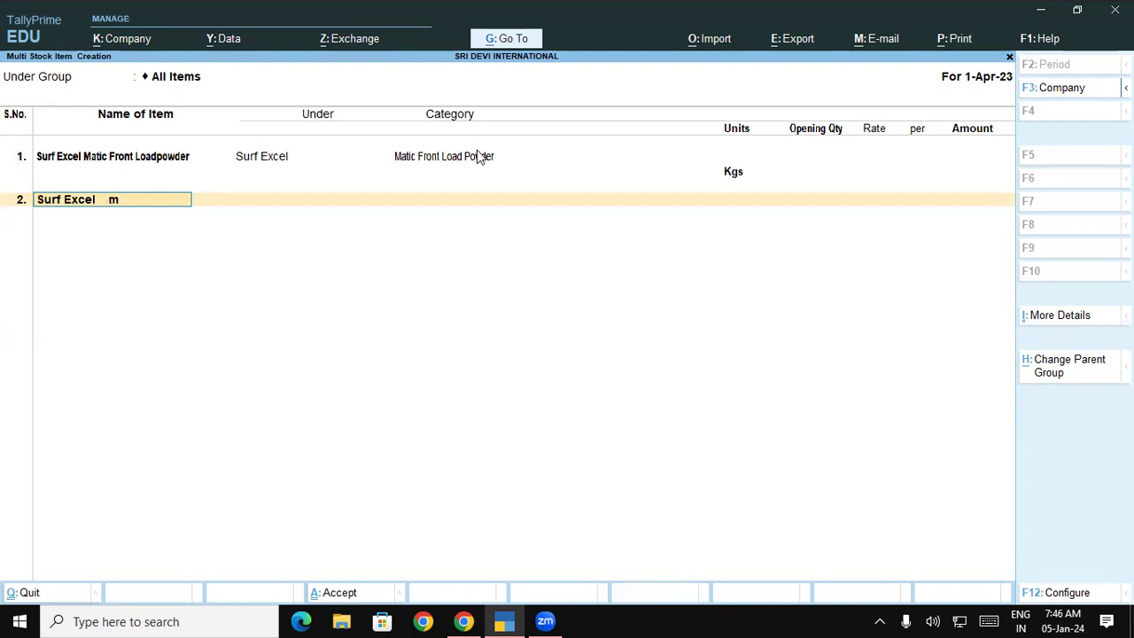
pyautogui.write('ic Top Load')
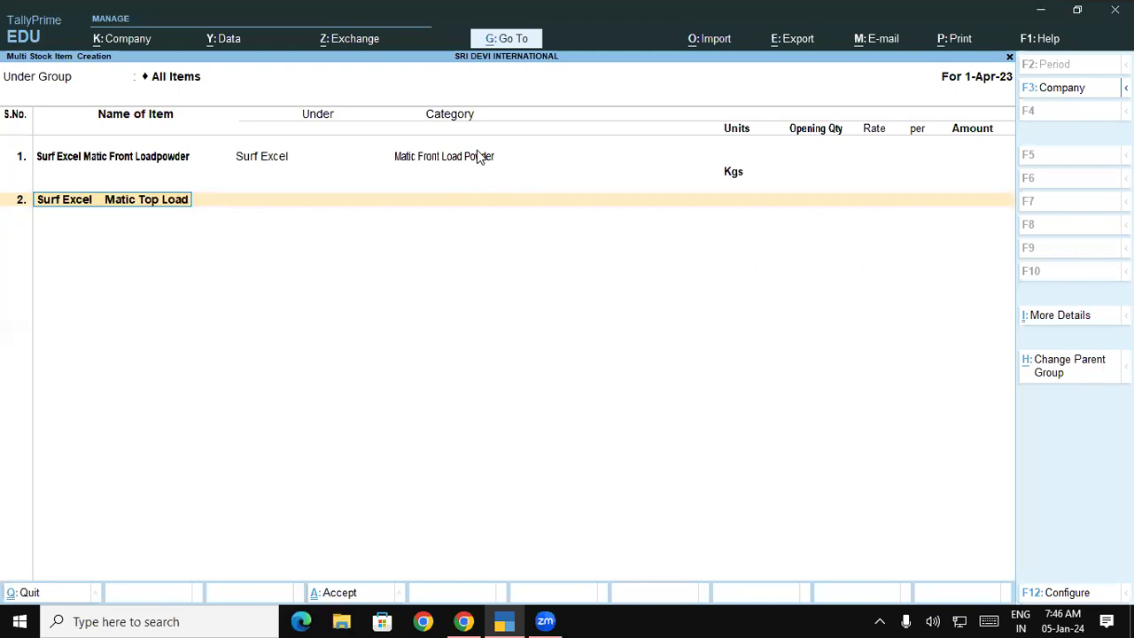
pyautogui.write(' Powder')
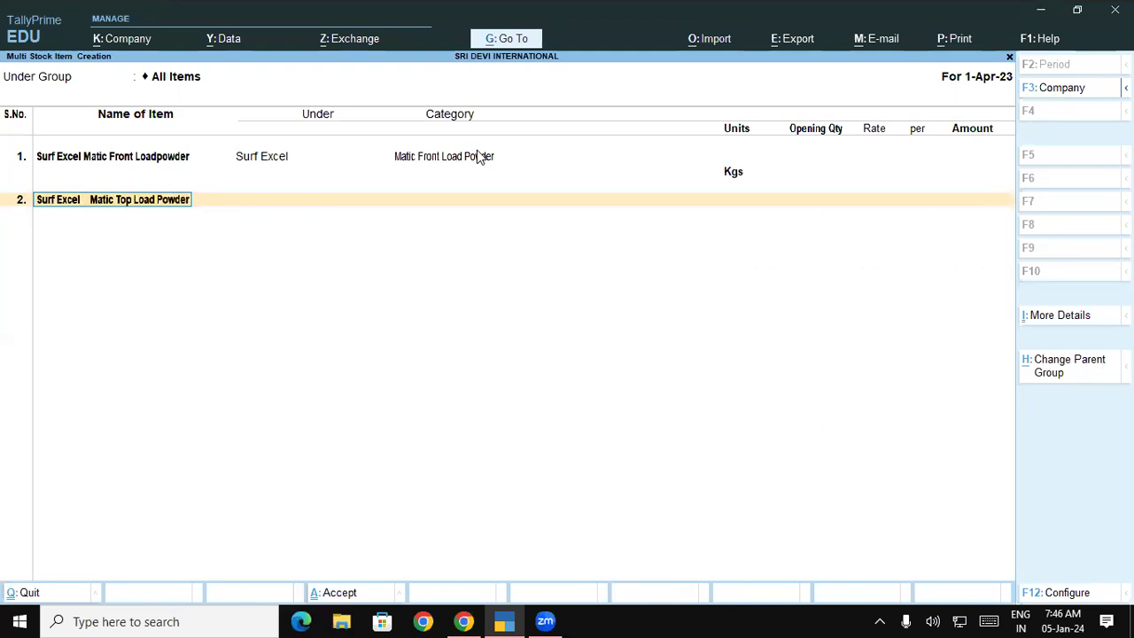
pyautogui.press('Return')
pyautogui.write('su')
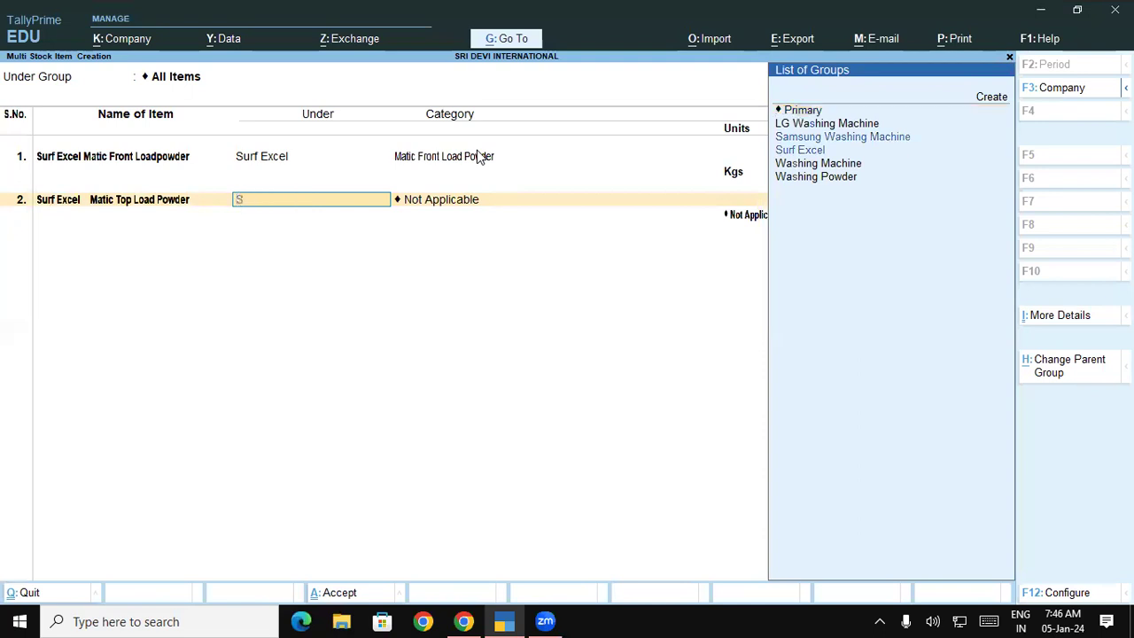
pyautogui.press('Return')
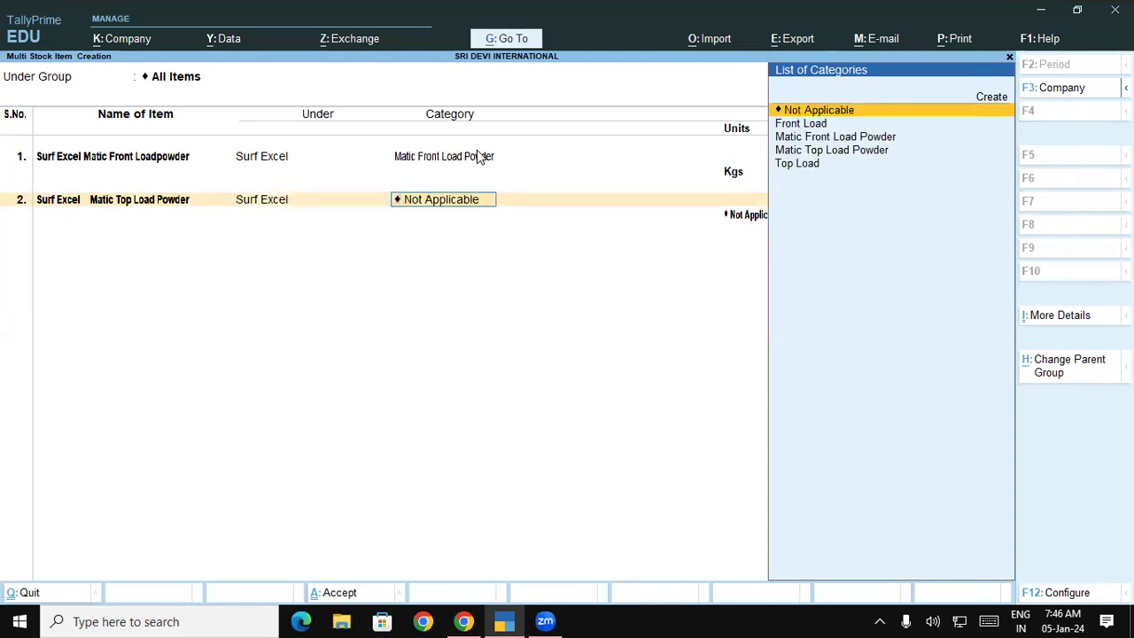
pyautogui.press('Down')
pyautogui.press('Down')
pyautogui.press('Down')
pyautogui.press('Return')
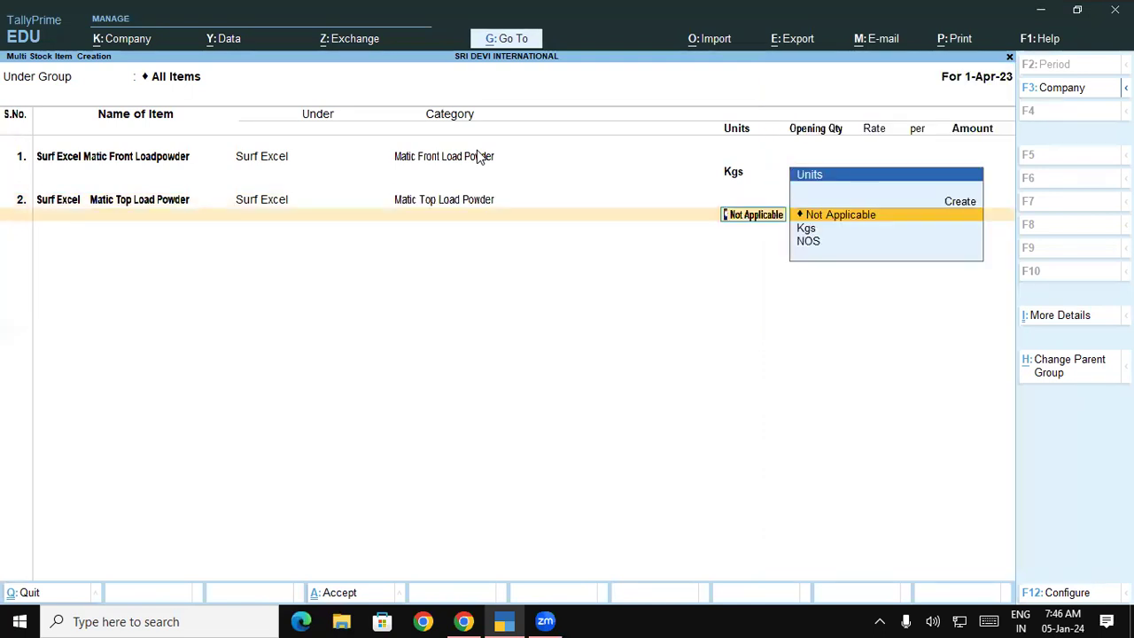
pyautogui.press('Down')
pyautogui.press('Return')
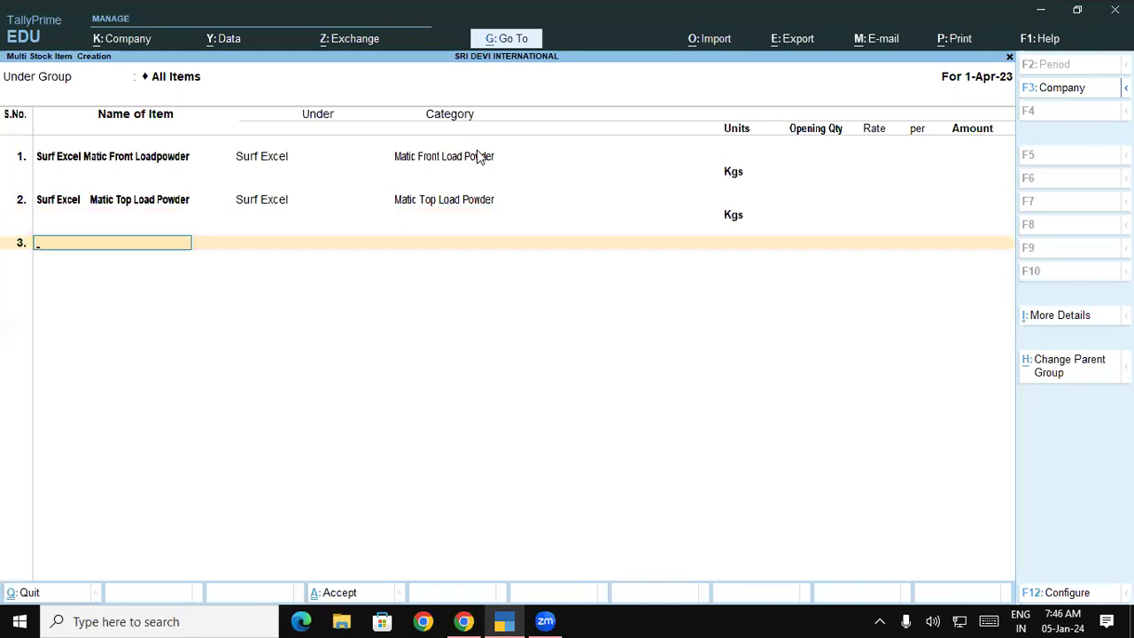
# Add Ariel Matic Front Load Powder under Ariel, category Matic Front Load Powder, in Kgs.
pyautogui.write('Ariel Ma')
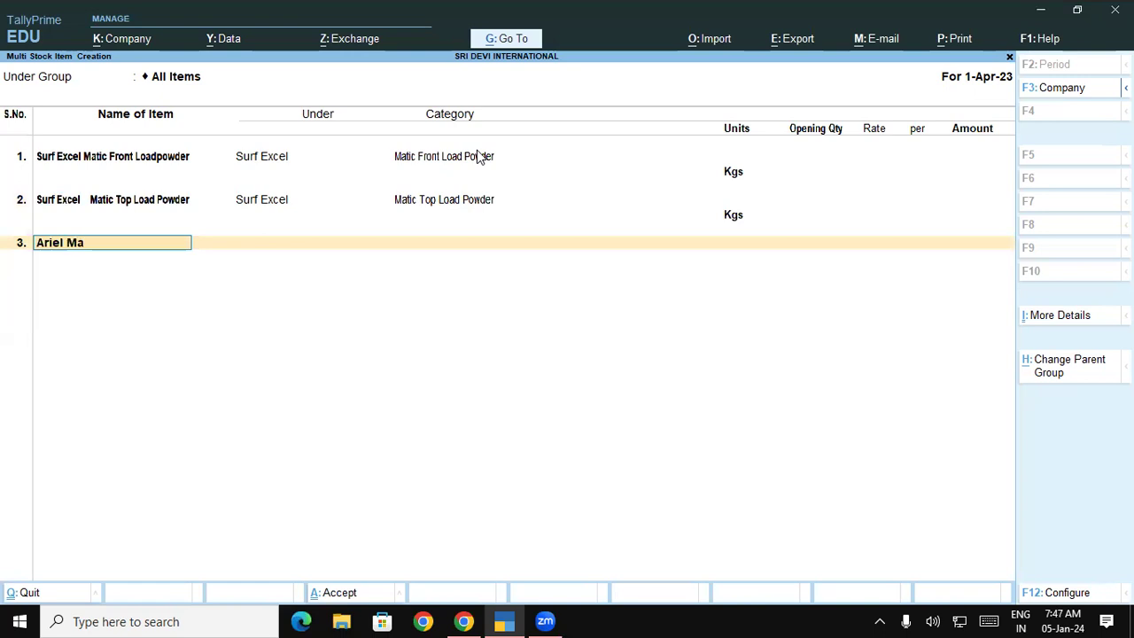
pyautogui.write('tic Front Load Powder')
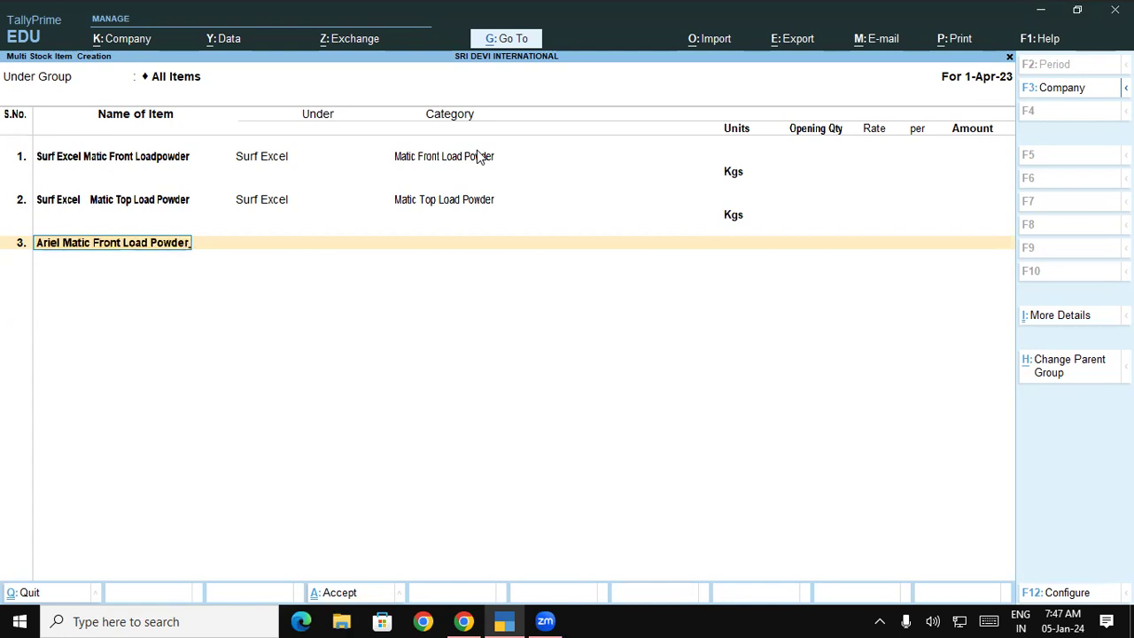
pyautogui.press('Return')
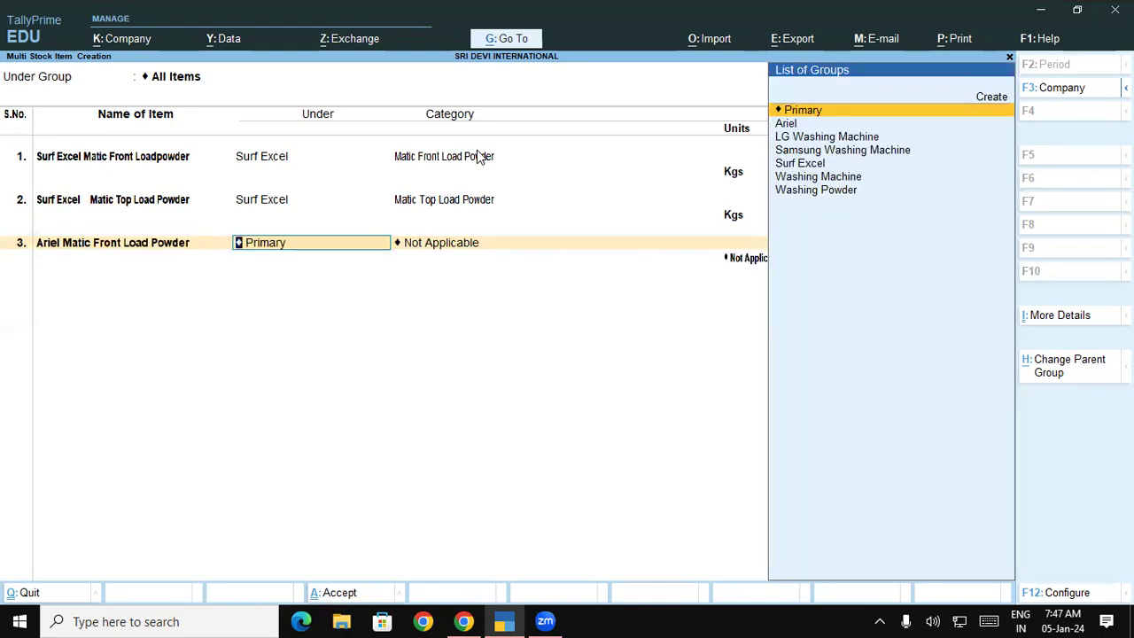
pyautogui.write('Ar')
pyautogui.press('Return')
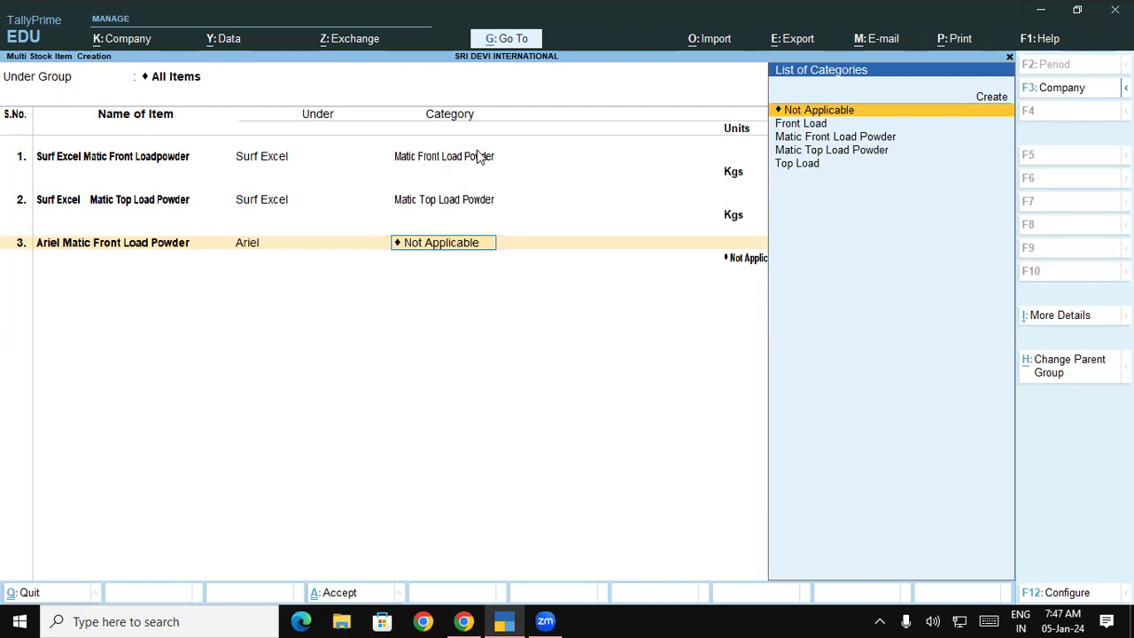
pyautogui.press('Down')
pyautogui.press('Down')
pyautogui.press('Down')
pyautogui.press('Up')
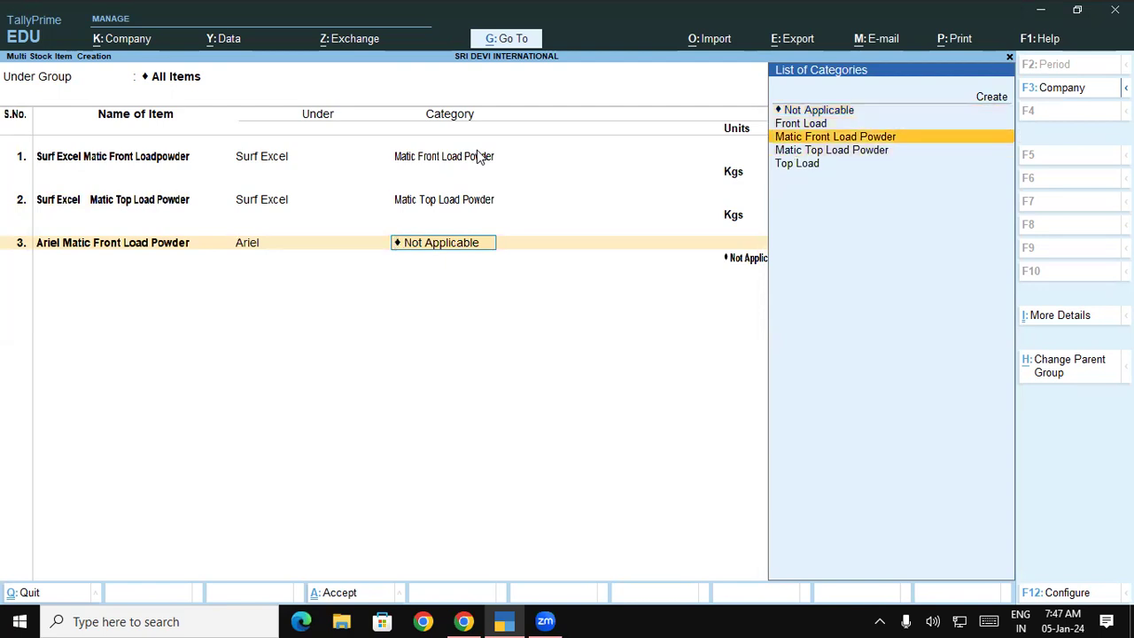
pyautogui.press('Return')
pyautogui.press('Down')
pyautogui.press('Down')
pyautogui.press('Up')
pyautogui.press('Return')
# Add Ariel Matic Top Load Powder under Ariel, category Matic Top Load Powder, in Kgs.
pyautogui.write('A')
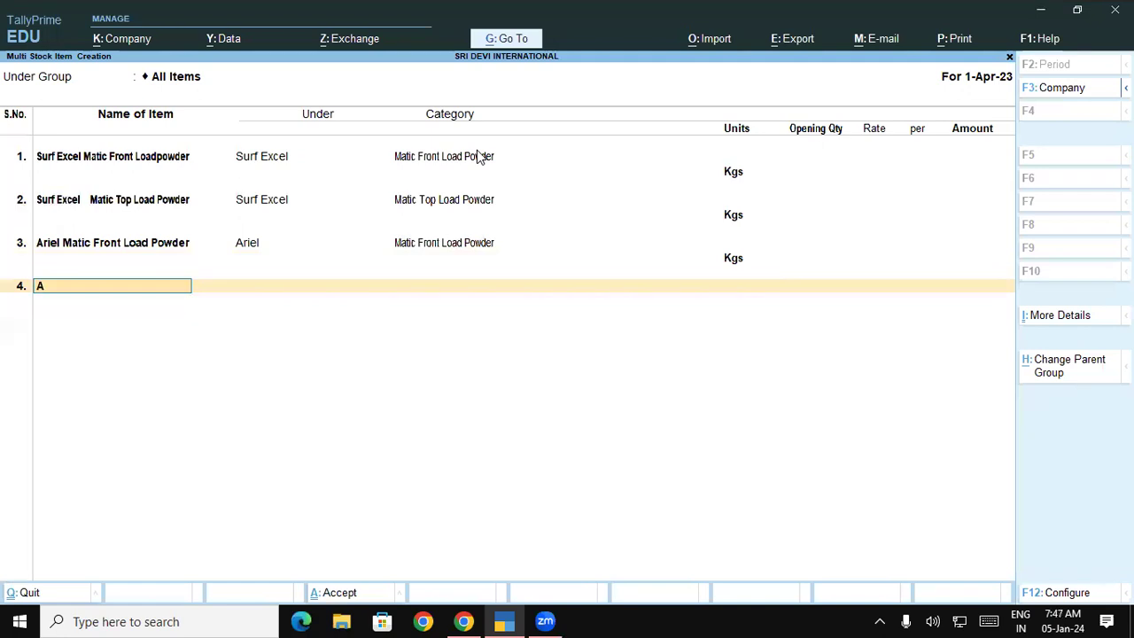
pyautogui.write('riel Matic')
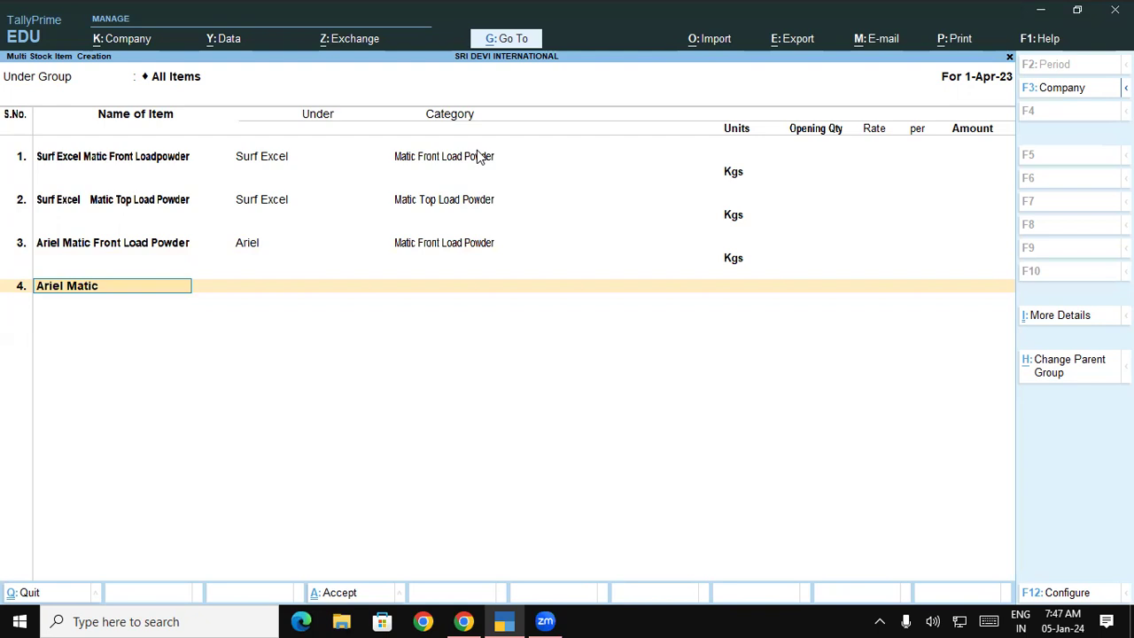
pyautogui.write(' Top Load Powder')
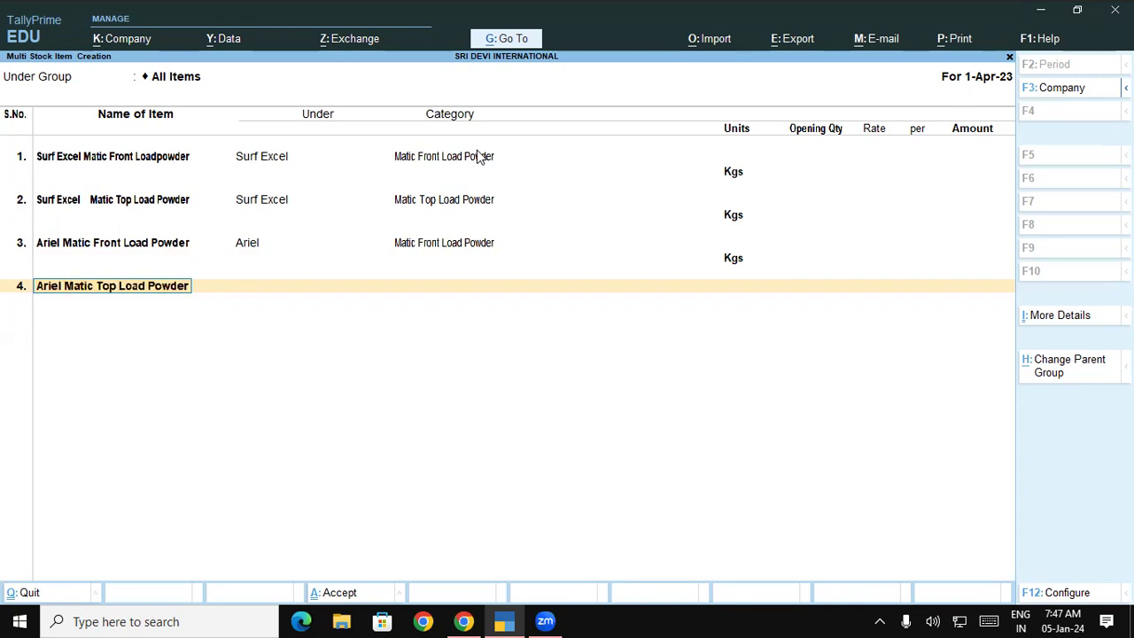
pyautogui.press('Return')
pyautogui.write('Arie')
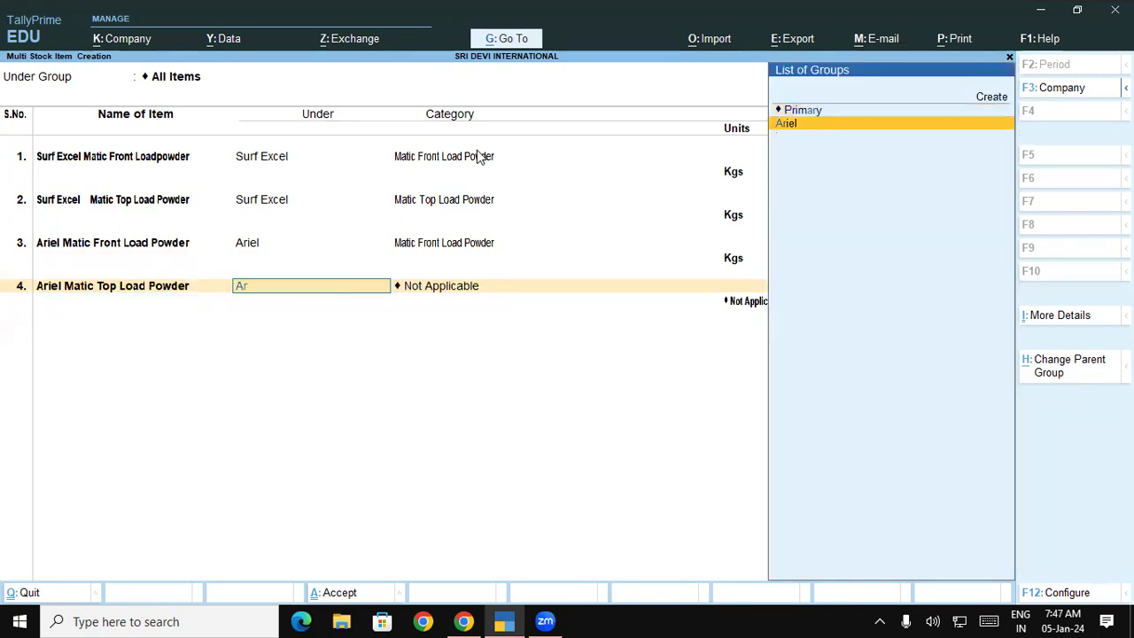
pyautogui.press('Return')
pyautogui.press('Down')
pyautogui.press('Down')
pyautogui.press('Down')
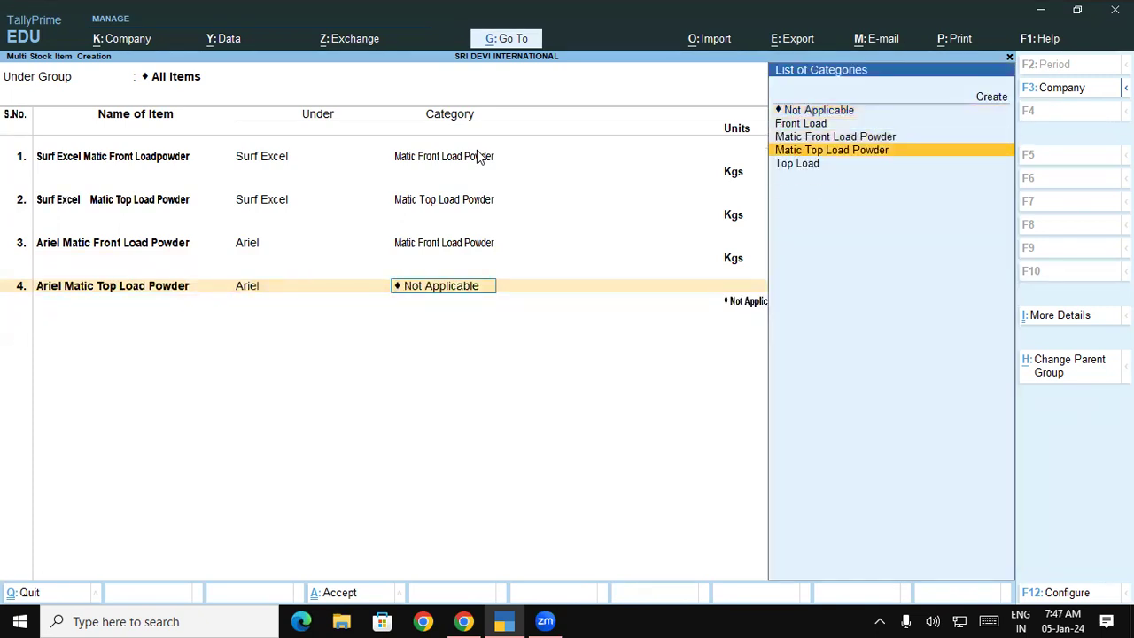
pyautogui.press('Return')
pyautogui.press('Down')
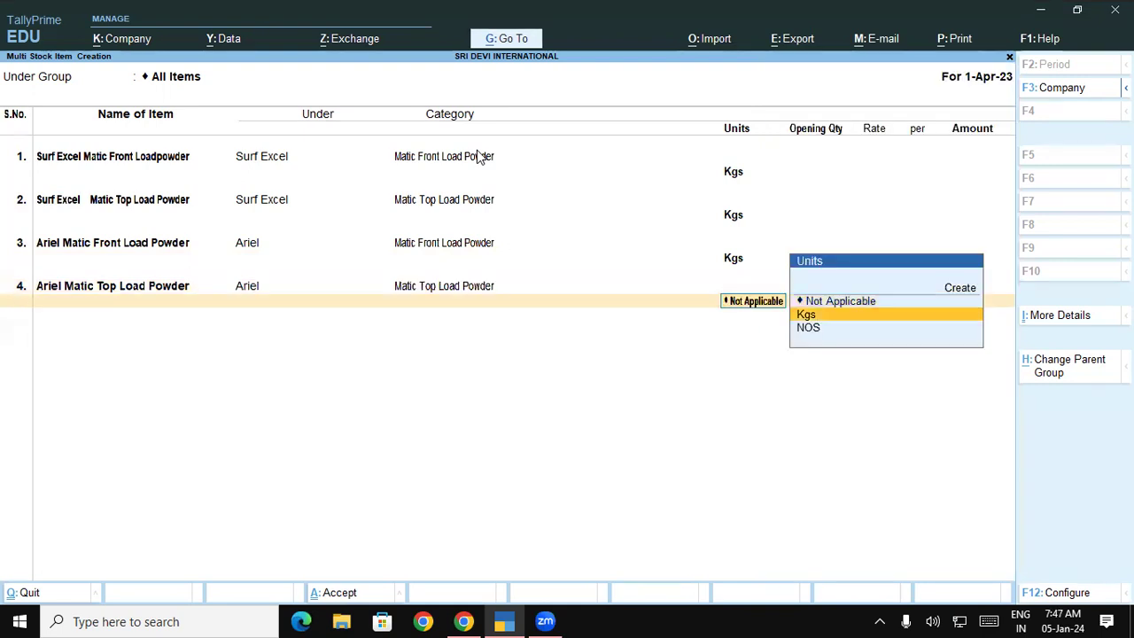
pyautogui.press('Return')
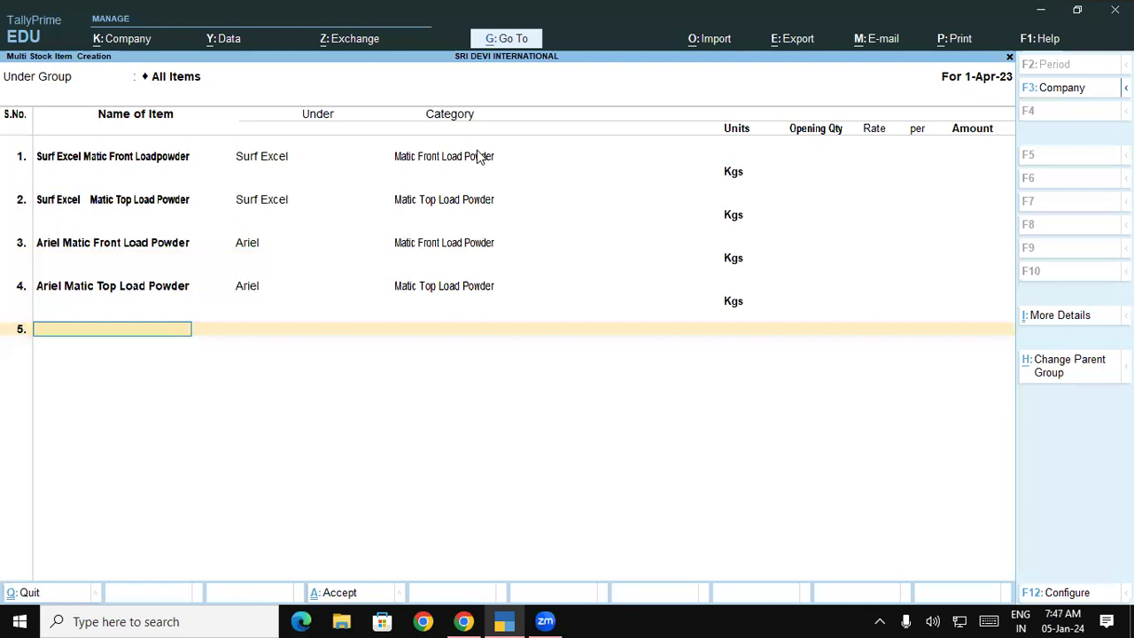
# Add LG 6 KG Front Load Wm under LG Washing Machine, category Front Load, in NOS.
pyautogui.write('G 6 KF')
pyautogui.press('BackSpace')
pyautogui.write('G Front Load Wm')
pyautogui.press('Return')
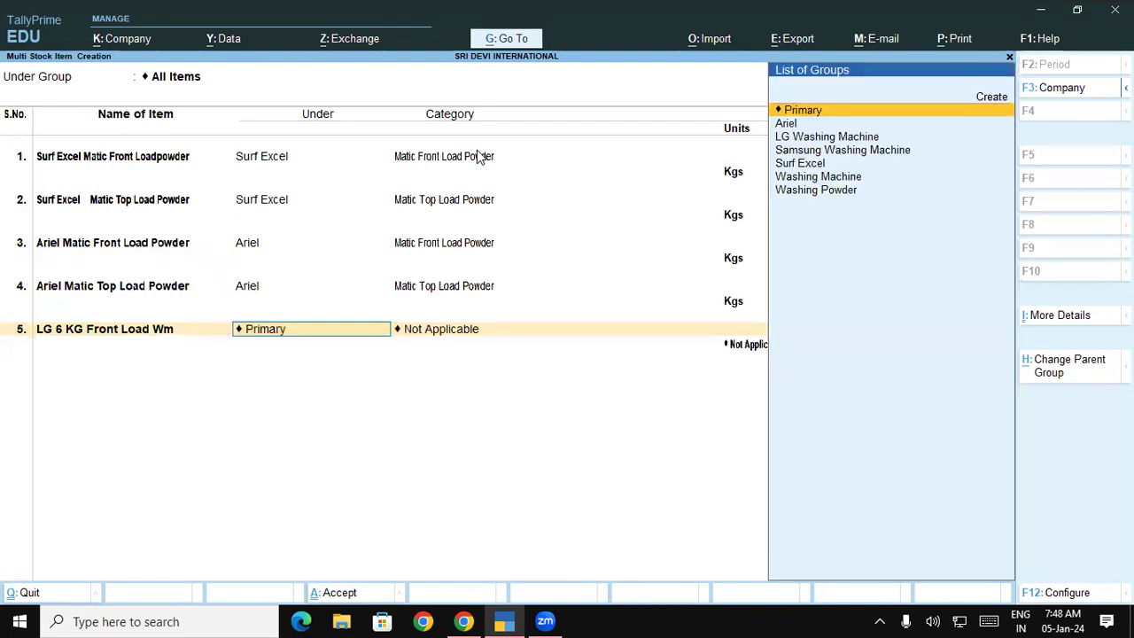
pyautogui.press('Down')
pyautogui.press('Down')
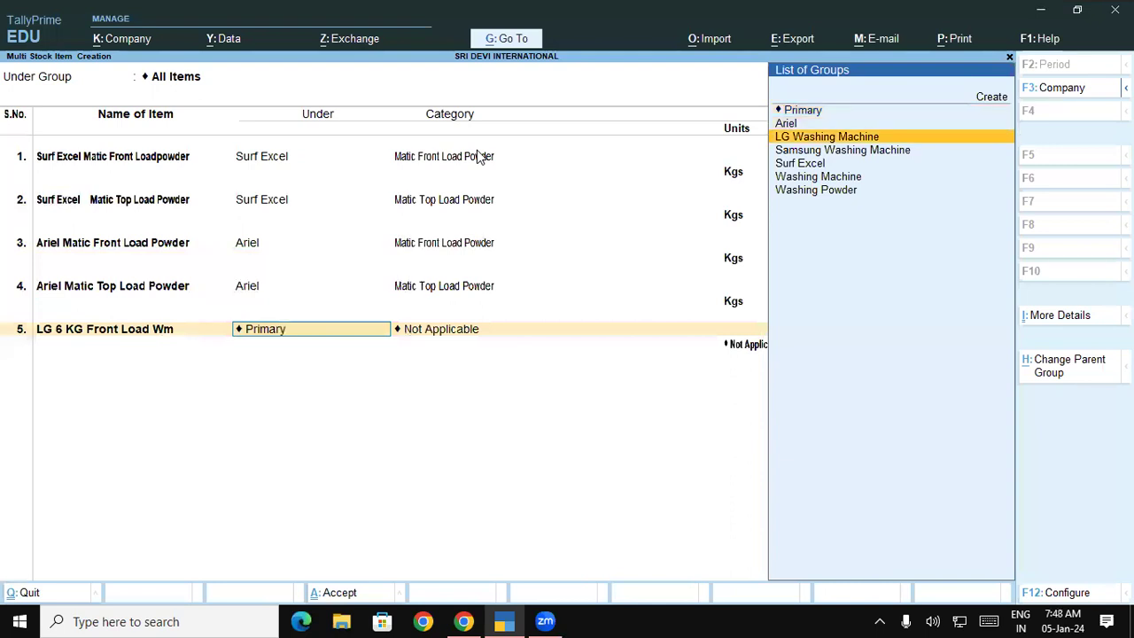
pyautogui.press('Return')
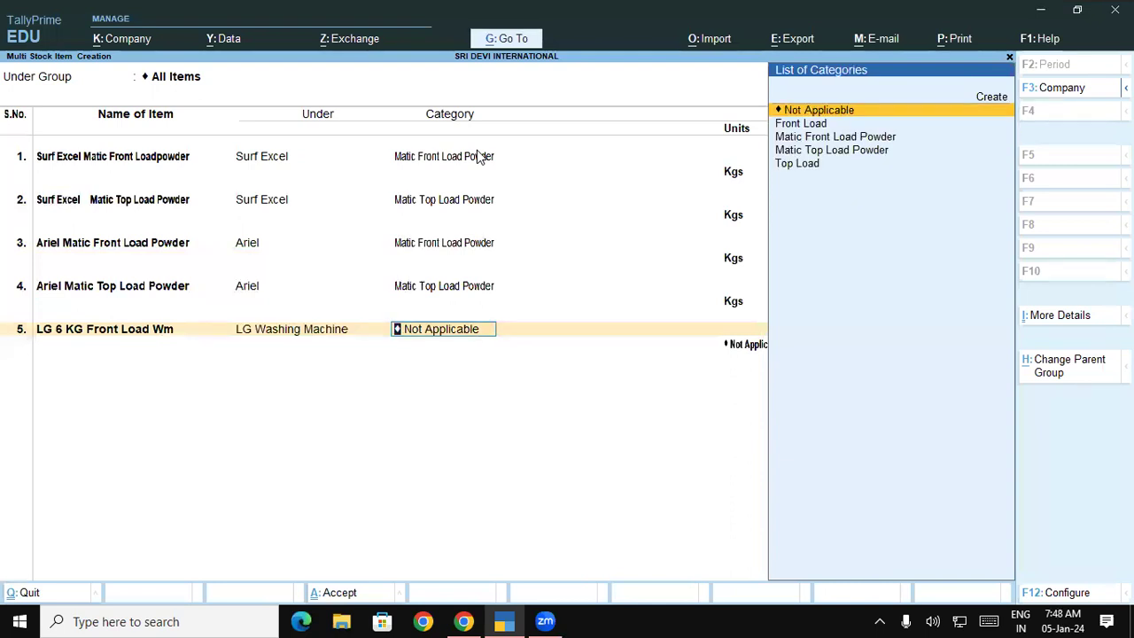
pyautogui.press('Down')
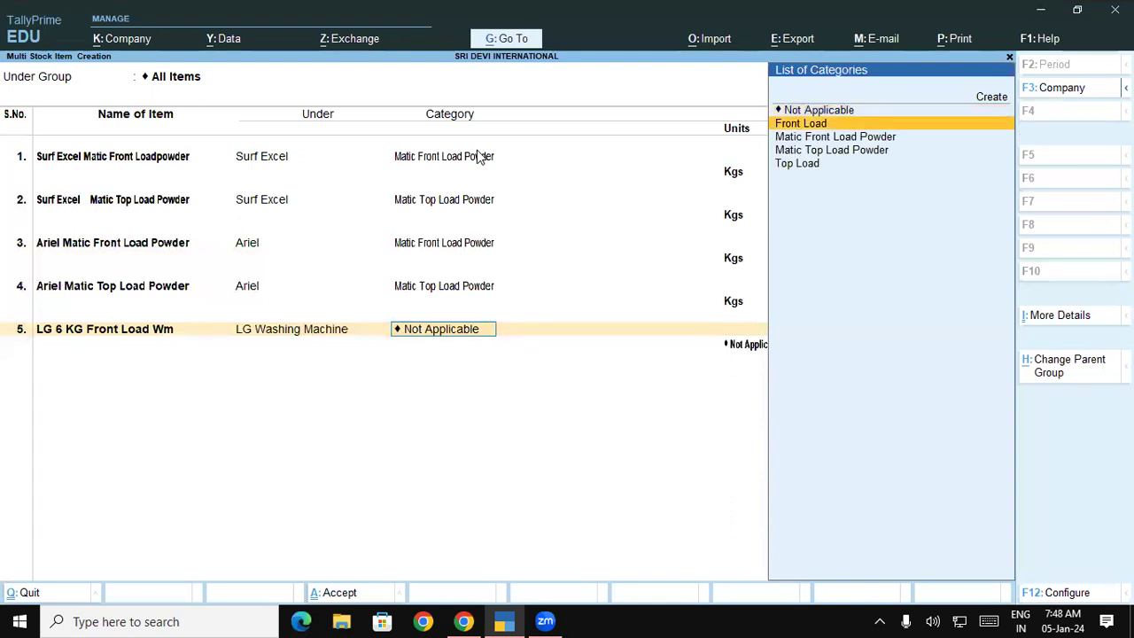
pyautogui.press('Return')
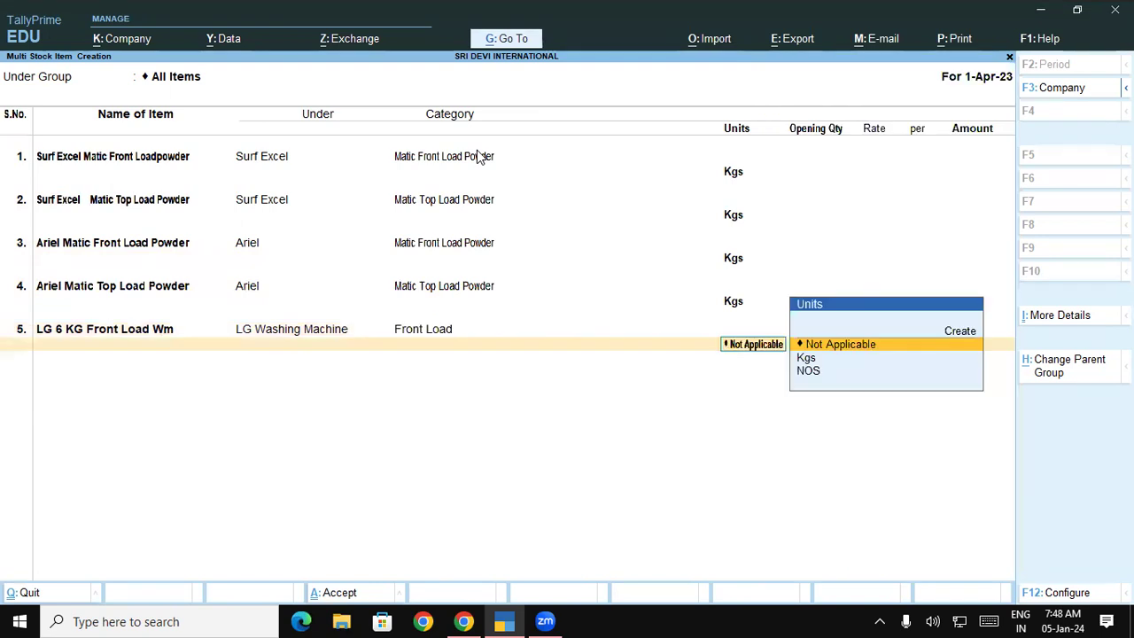
pyautogui.press('Down')
pyautogui.press('Down')
pyautogui.press('Return')
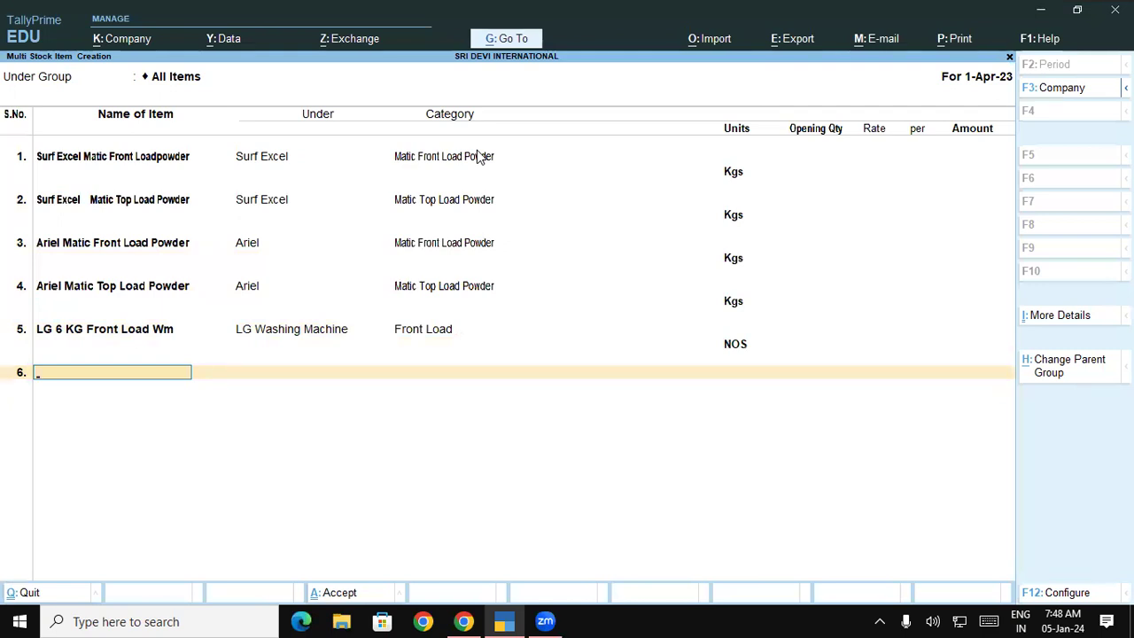
# Add LG 6 KG Top Load Wm under LG Washing Machine, category Top Load, in NOS.
pyautogui.write('LG 6')
pyautogui.write('Kg T')
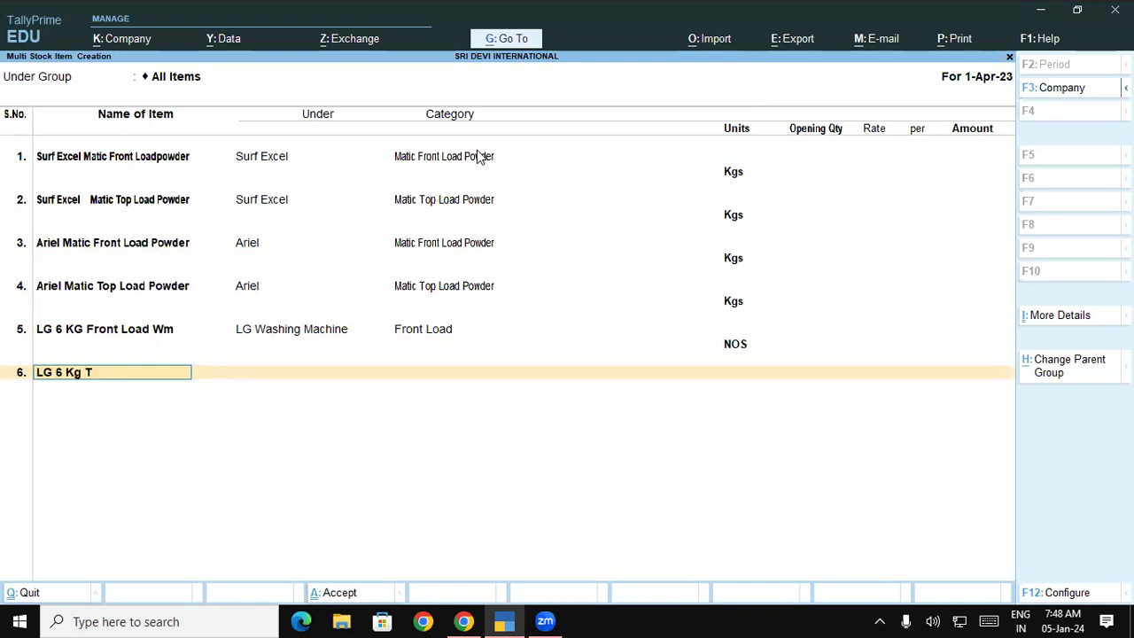
pyautogui.write('op Load wm')
pyautogui.press('Return')
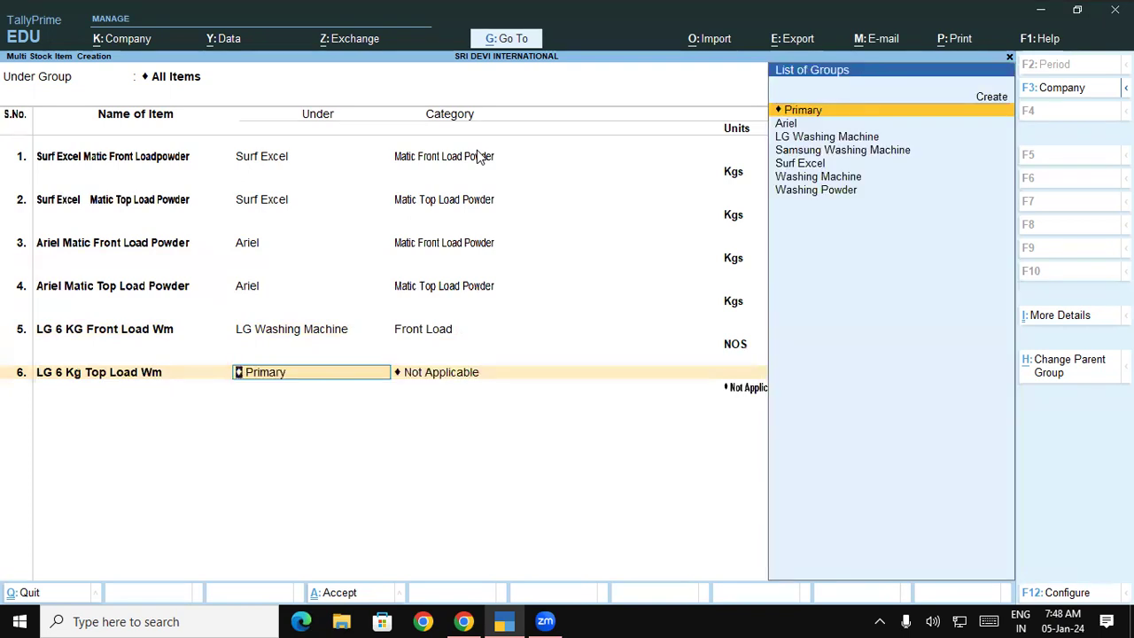
pyautogui.write('L')
pyautogui.press('Return')
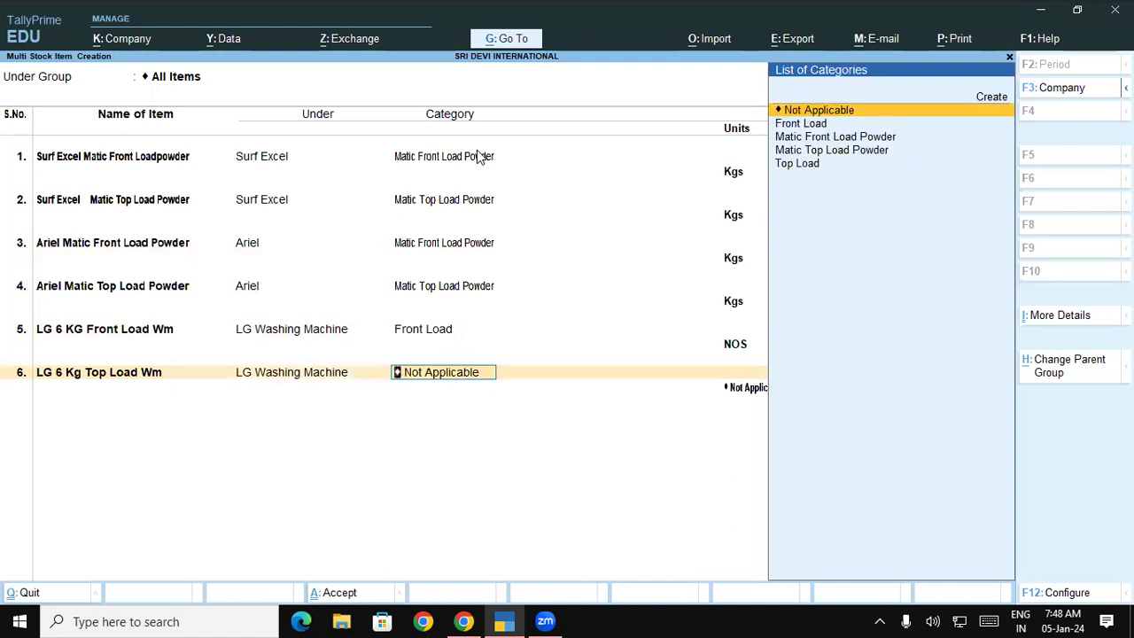
pyautogui.press('Down')
pyautogui.press('Down')
pyautogui.press('Down')
pyautogui.press('Down')
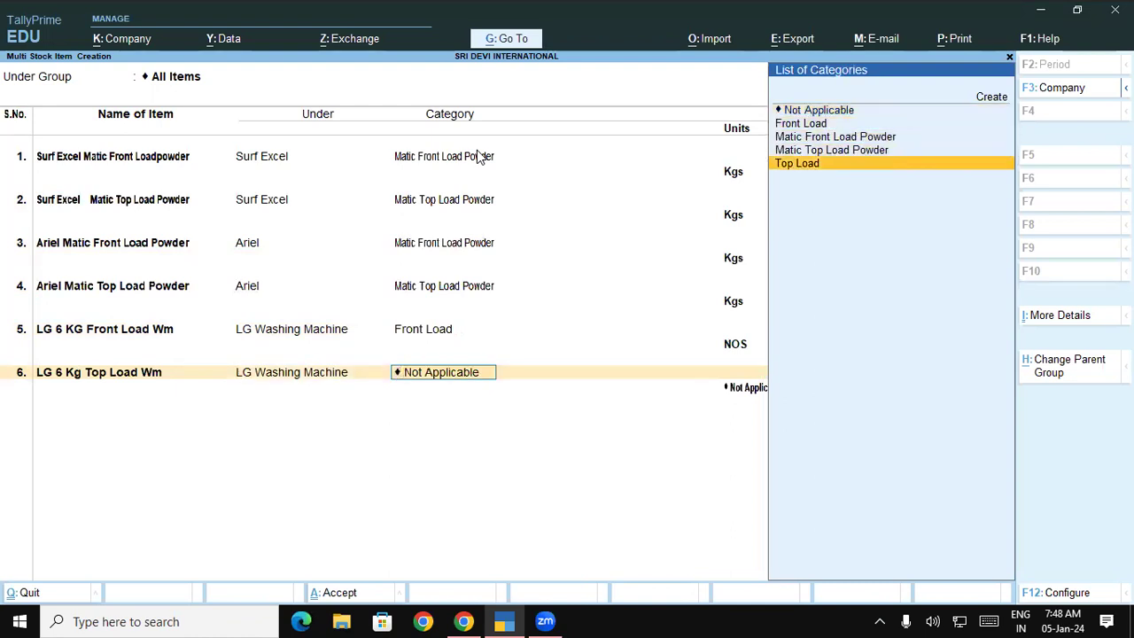
pyautogui.press('Return')
pyautogui.press('Down')
pyautogui.press('Down')
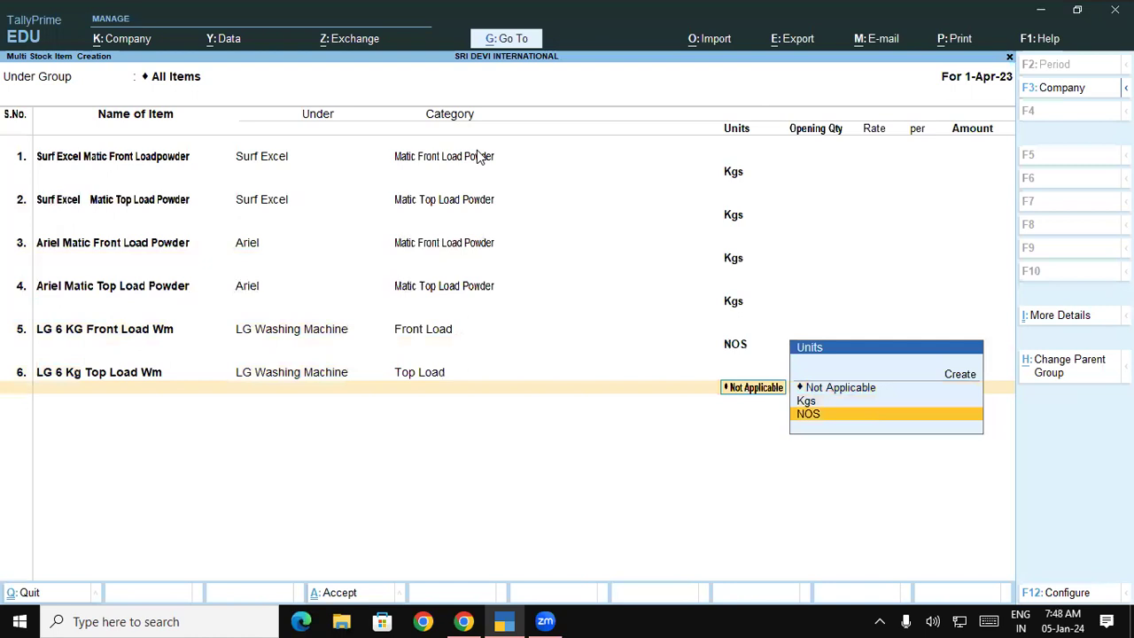
pyautogui.press('Return')
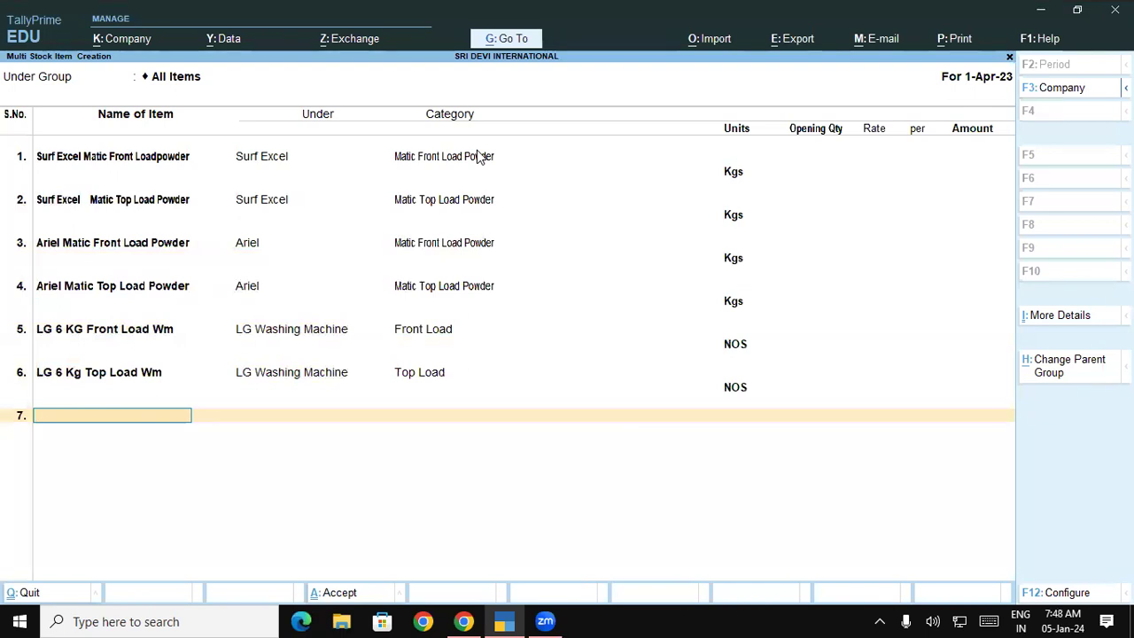
# Add LG 8 KG Front Load Wm under LG Washing Machine, category Front Load, in NOS.
pyautogui.write('LG 8 KG Front Load Wm')
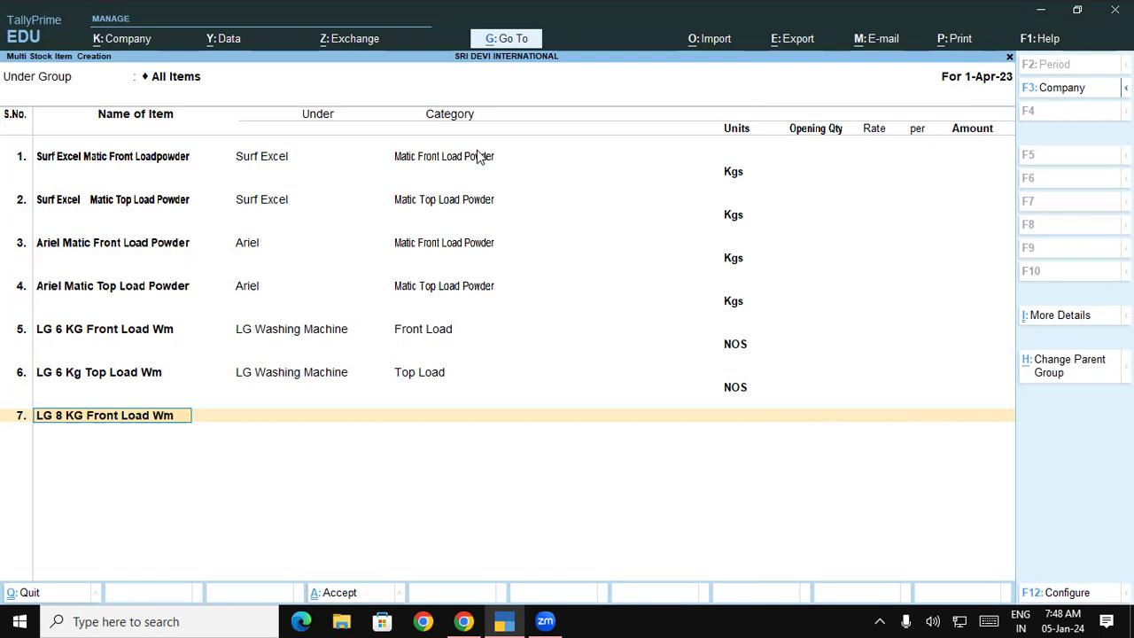
pyautogui.press('Return')
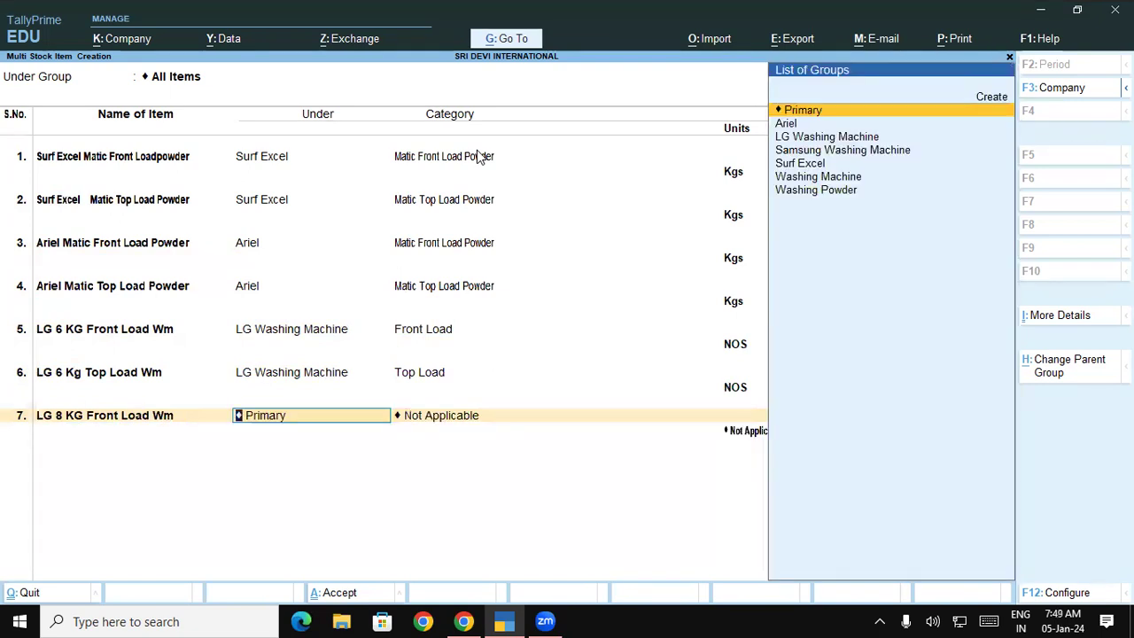
pyautogui.write('l')
pyautogui.press('Return')
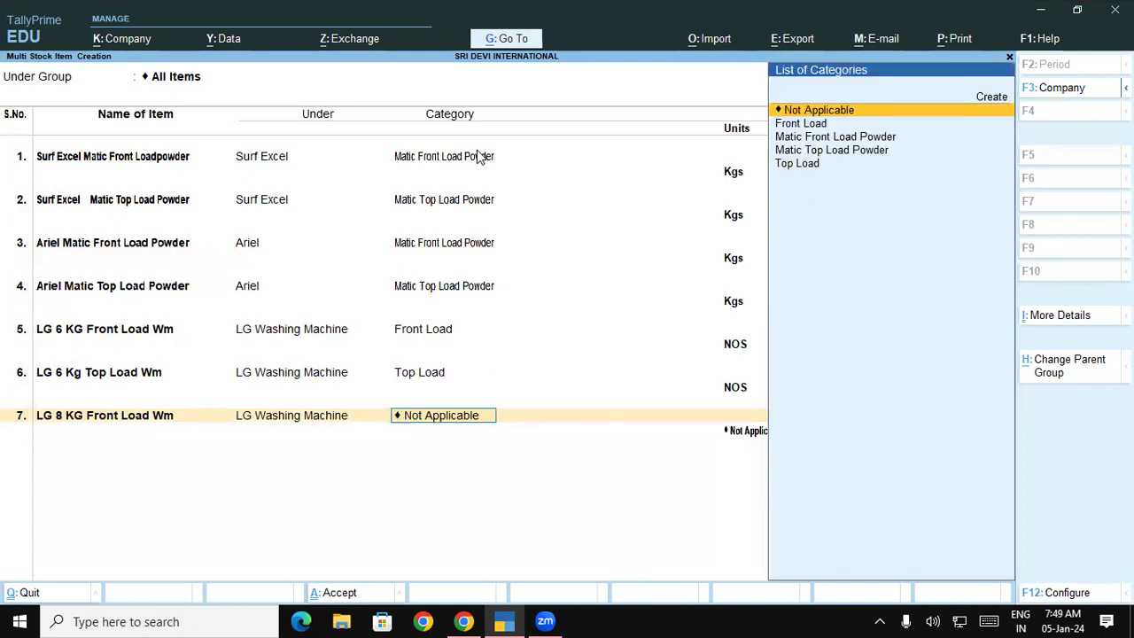
pyautogui.press('Down')
pyautogui.press('Down')
pyautogui.press('Up')
pyautogui.press('Return')
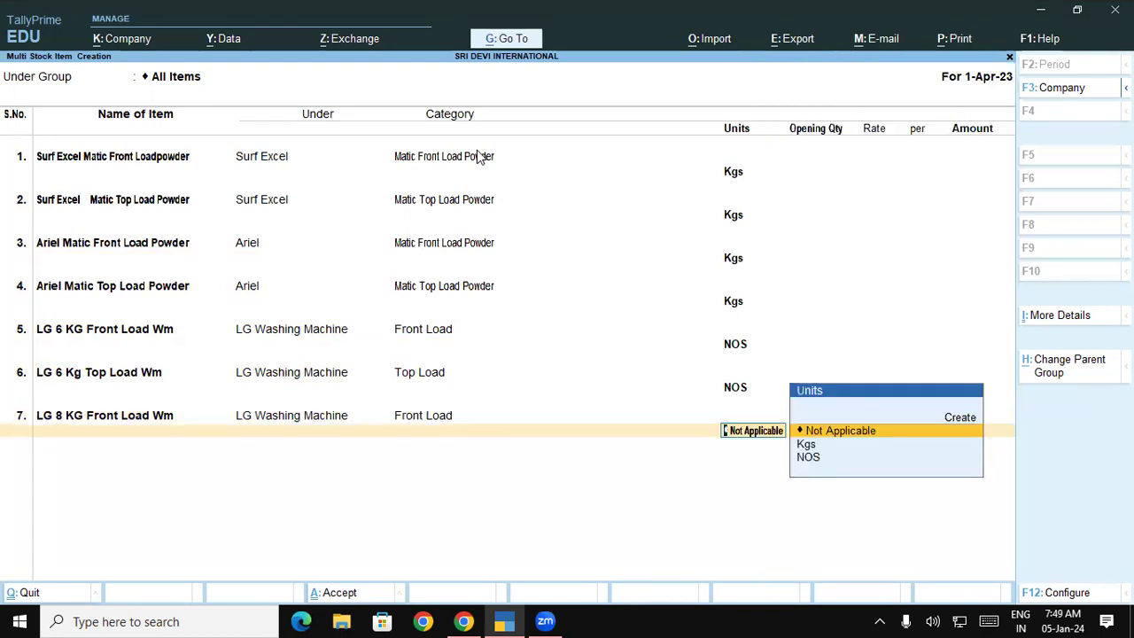
pyautogui.press('Down')
pyautogui.press('Down')
pyautogui.press('Return')
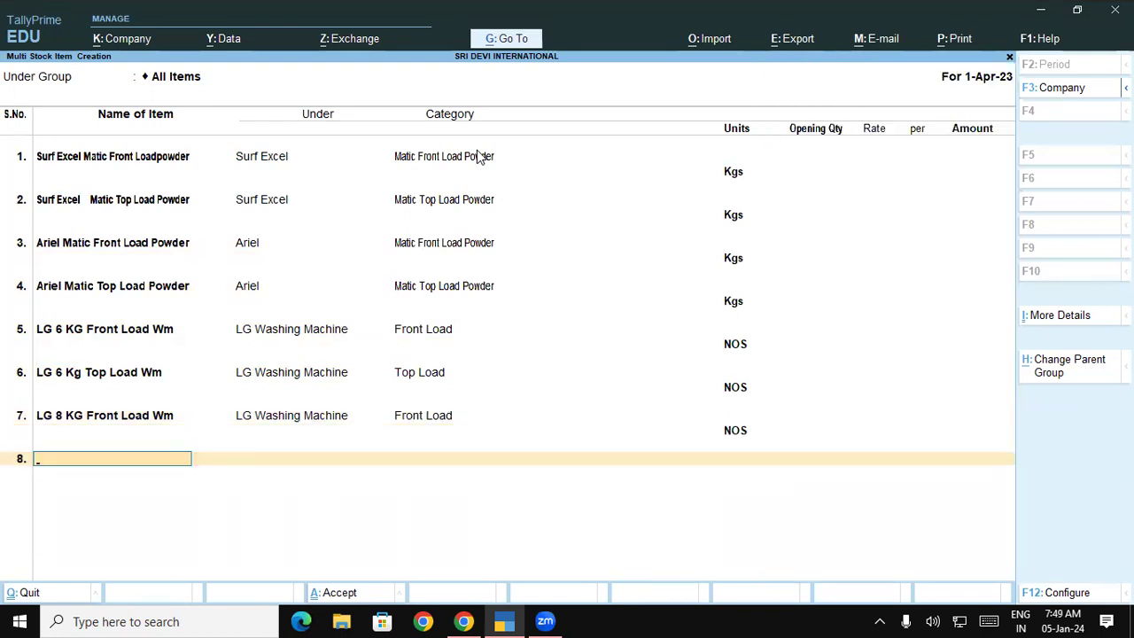
# Add LG 8 KG Top Load WM under LG Washing Machine, category Top Load, in NOS.
pyautogui.write('LG 8 KG Top')
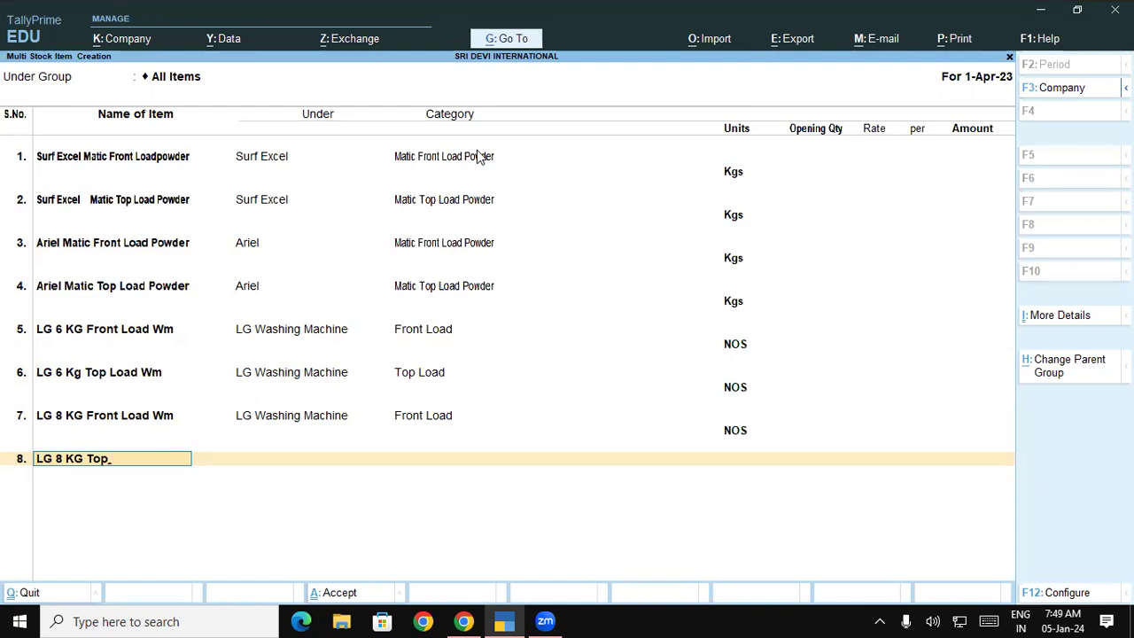
pyautogui.write('Loa')
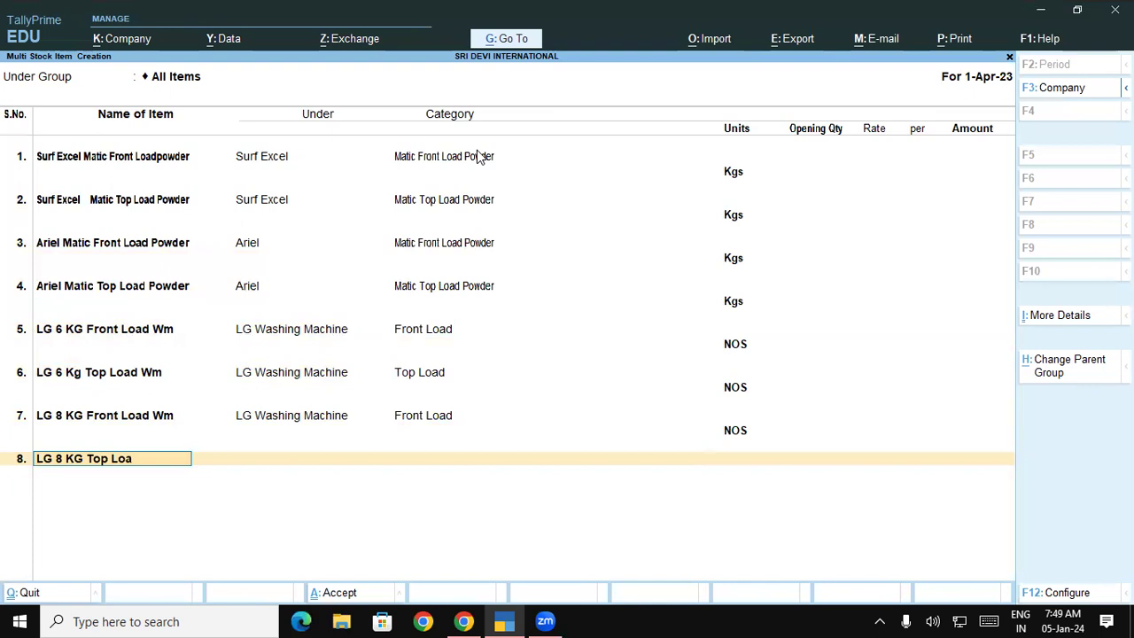
pyautogui.write('d WM')
pyautogui.press('Return')
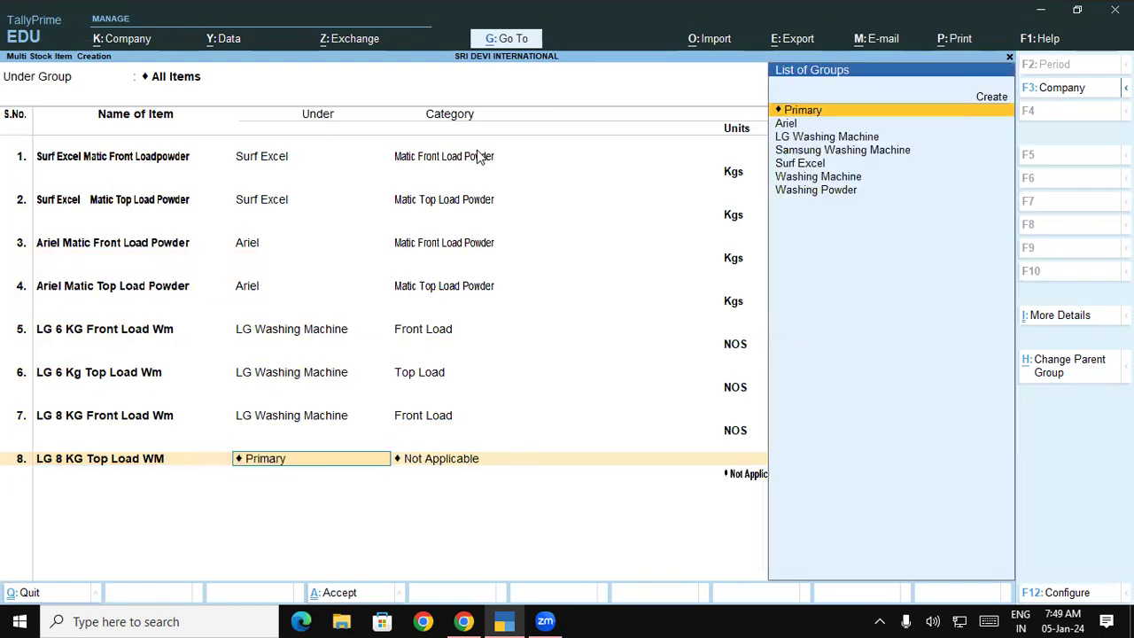
pyautogui.write('L')
pyautogui.press('Return')
pyautogui.press('Down')
pyautogui.press('Down')
pyautogui.press('Down')
pyautogui.press('Down')
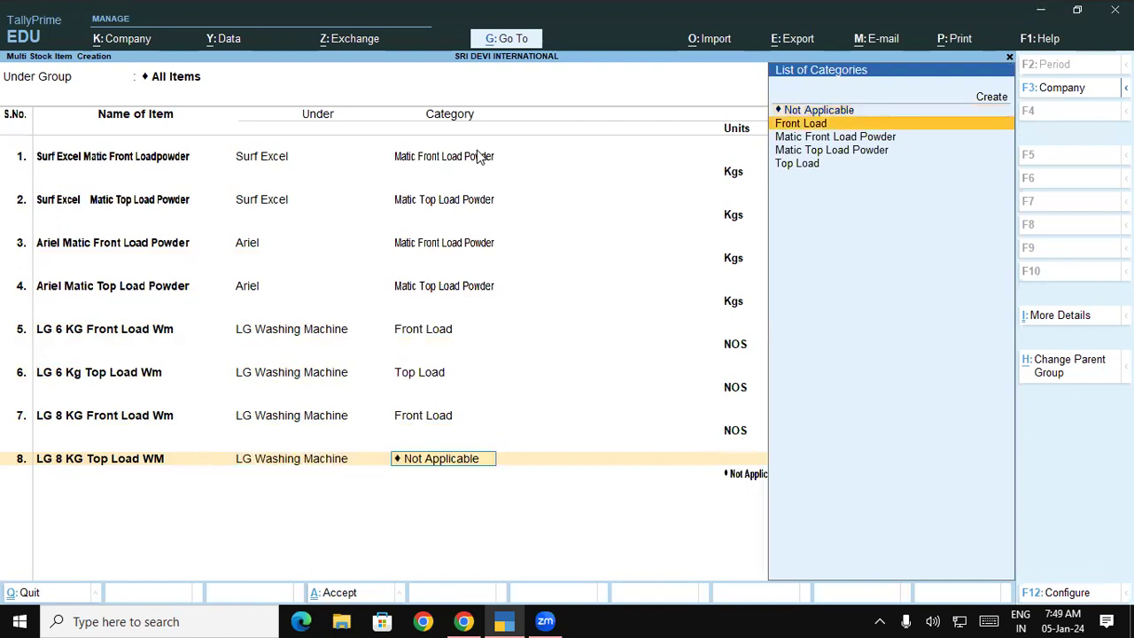
pyautogui.press('Return')
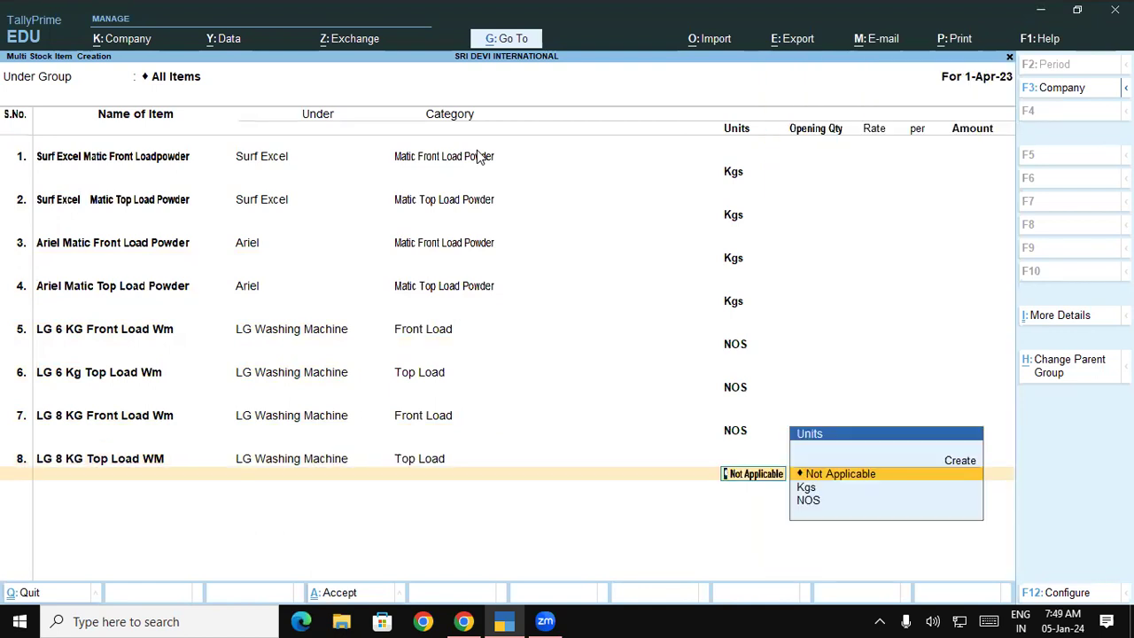
pyautogui.press('Down')
pyautogui.press('Down')
pyautogui.press('Return')
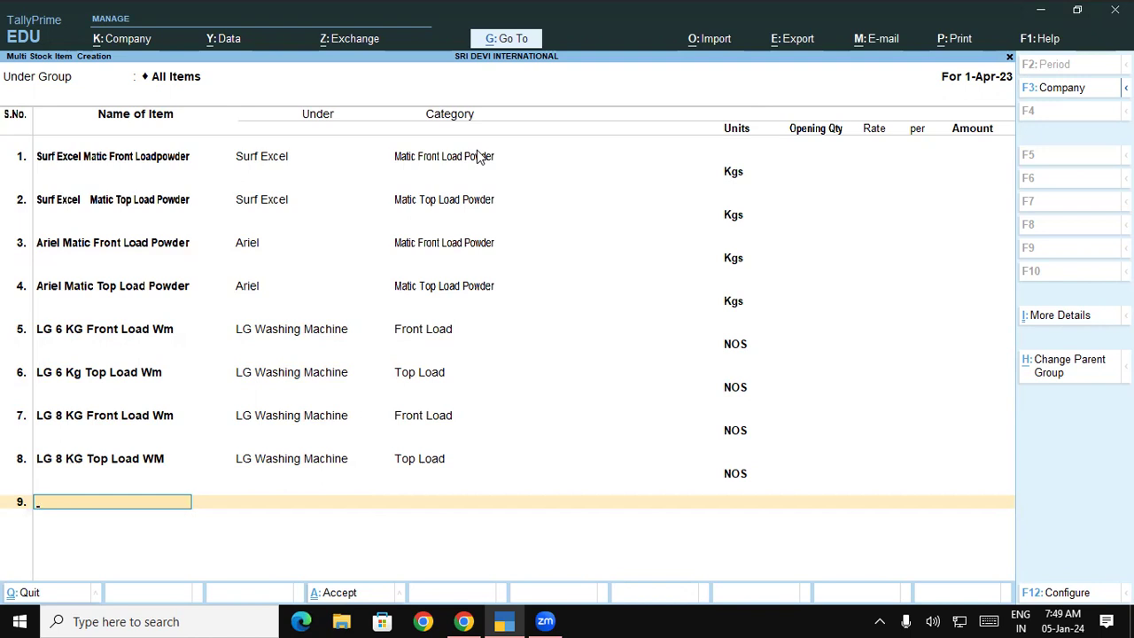
# Add Samsung 6 KG Front Load Wm under Samsung Washing Machine, category Front Load, in NOS.
pyautogui.write('Samsung')
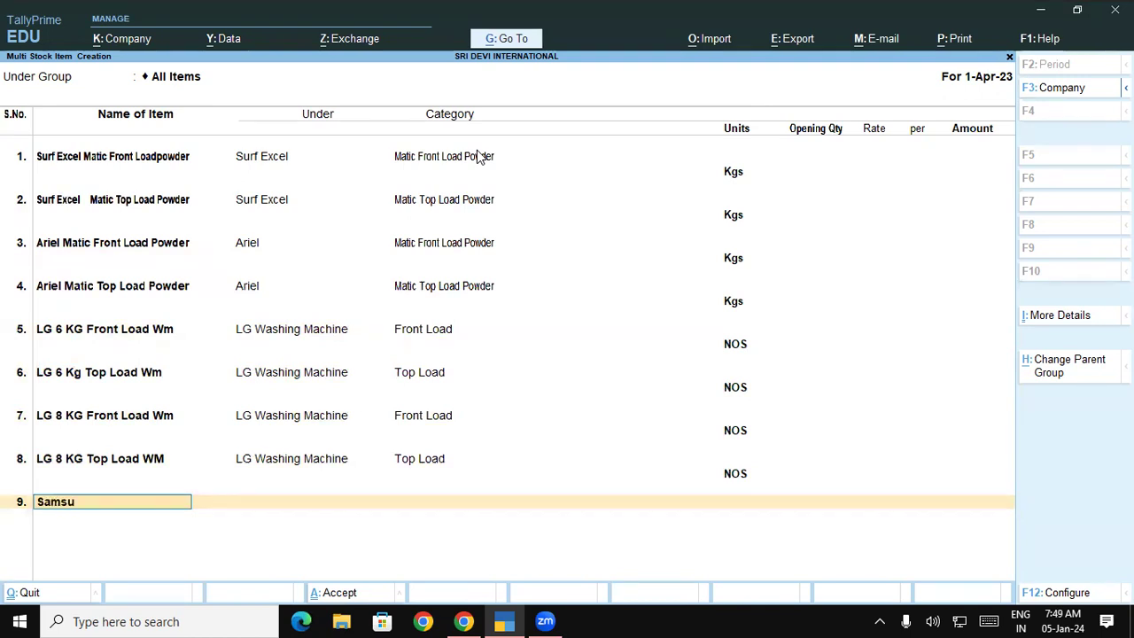
pyautogui.press('BackSpace')
pyautogui.press('BackSpace')
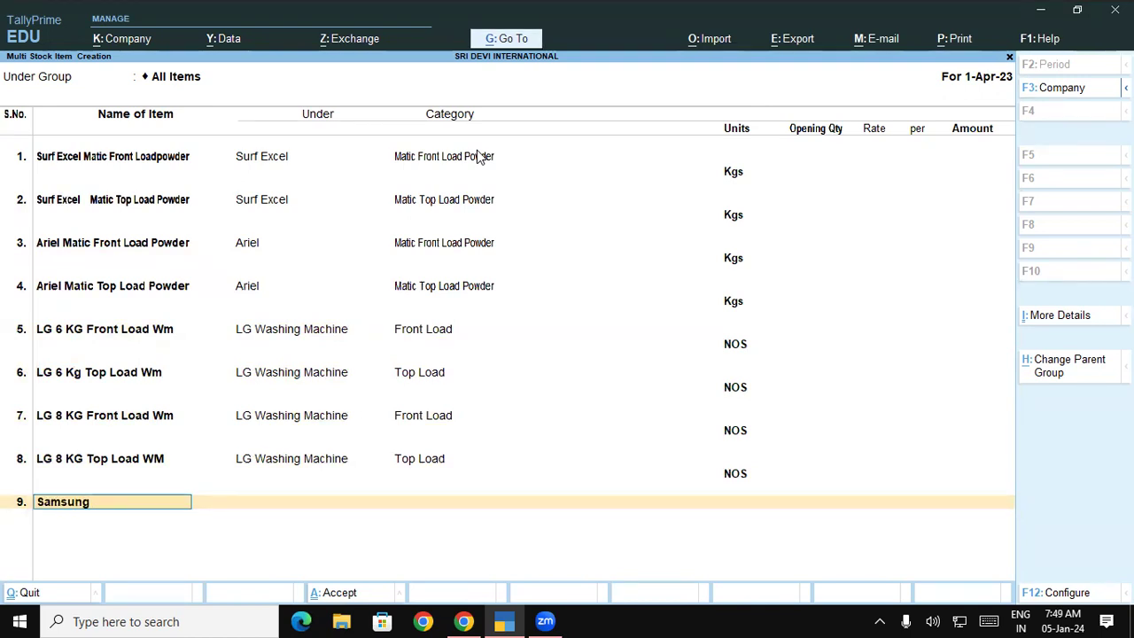
pyautogui.write('g 6 KG Front Load w')
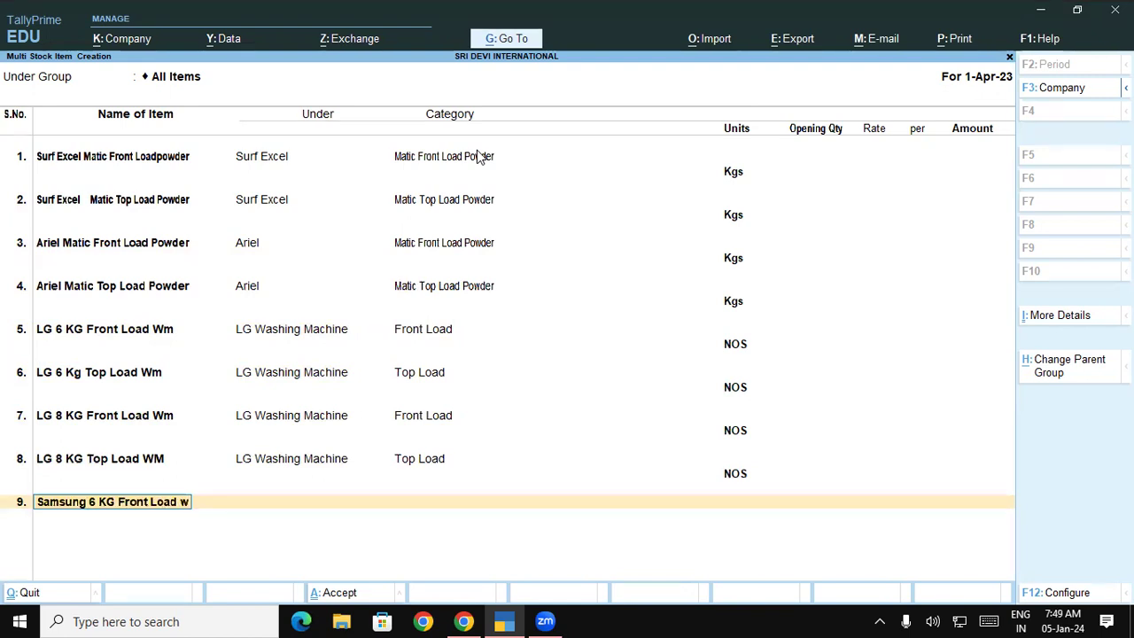
pyautogui.press('BackSpace')
pyautogui.write('Wm')
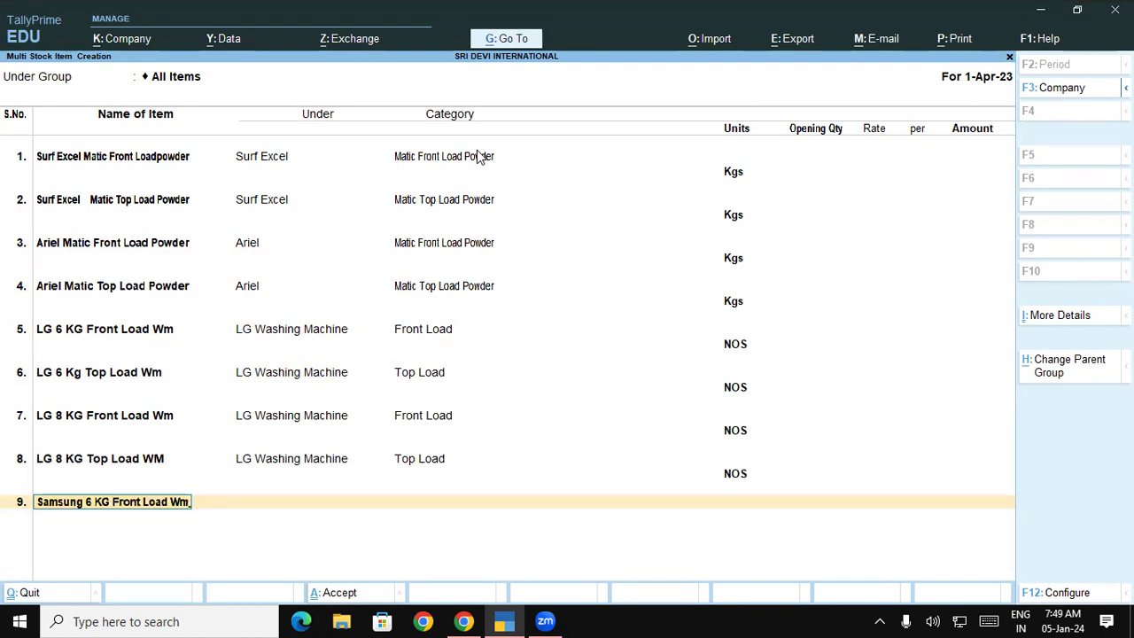
pyautogui.press('Return')
pyautogui.write('Sa')
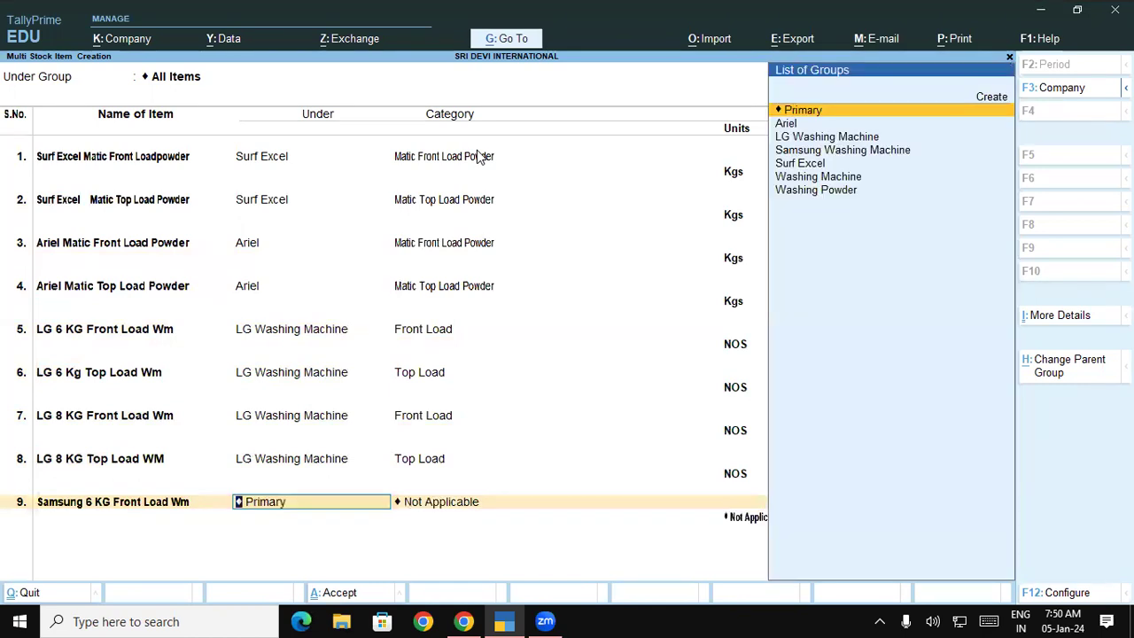
pyautogui.press('Return')
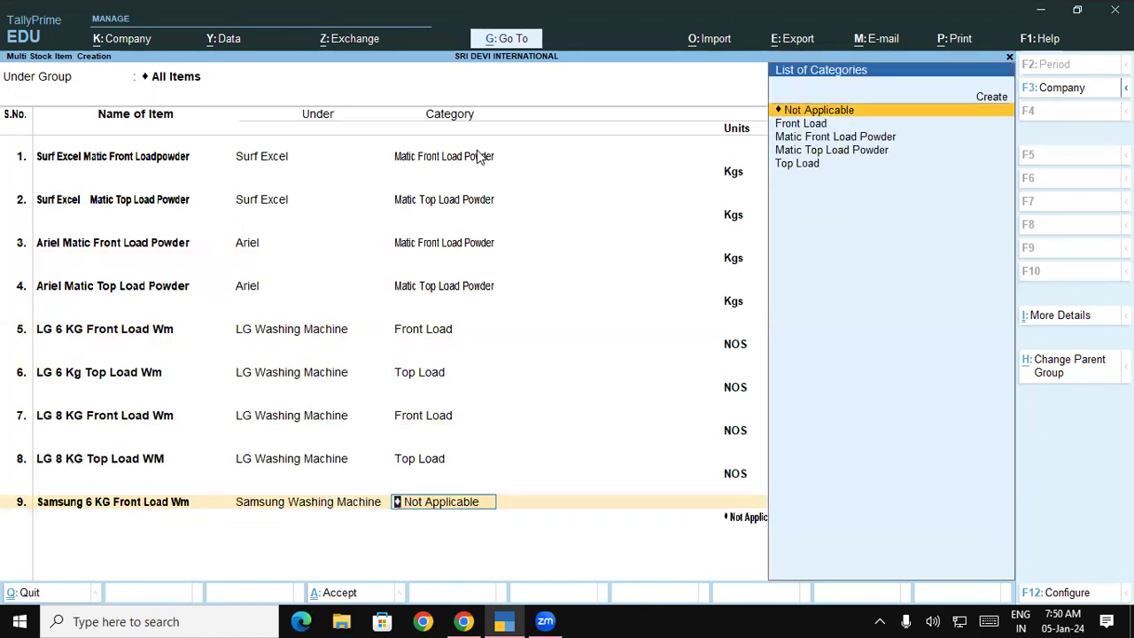
pyautogui.press('Down')
pyautogui.press('Down')
pyautogui.press('Down')
pyautogui.press('Up')
pyautogui.press('Up')
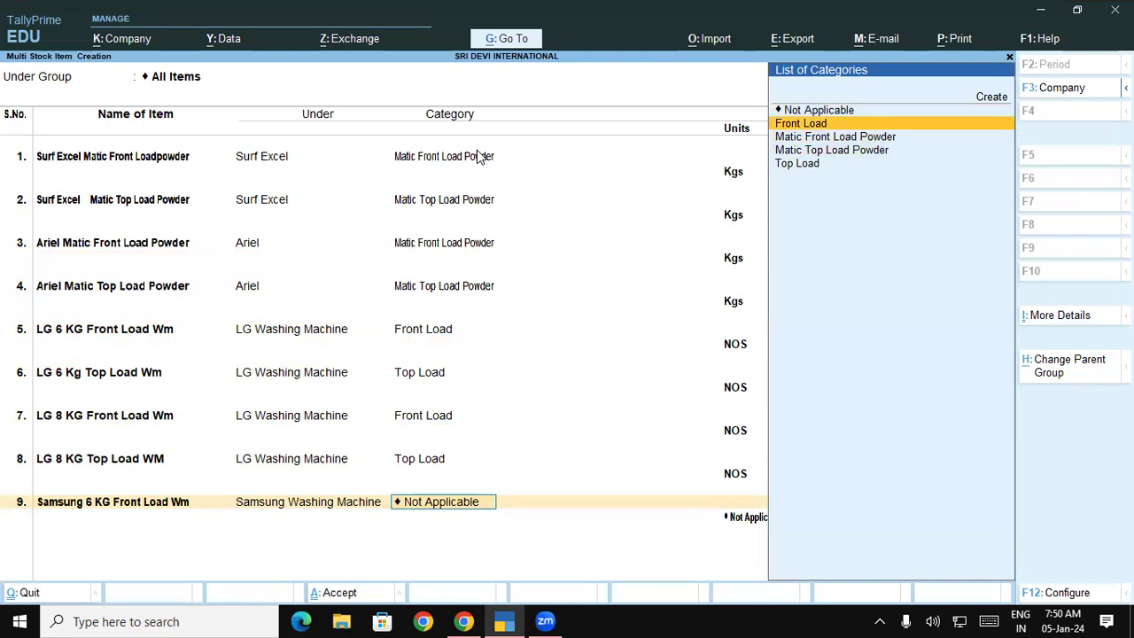
pyautogui.press('Return')
pyautogui.press('Down')
pyautogui.press('Down')
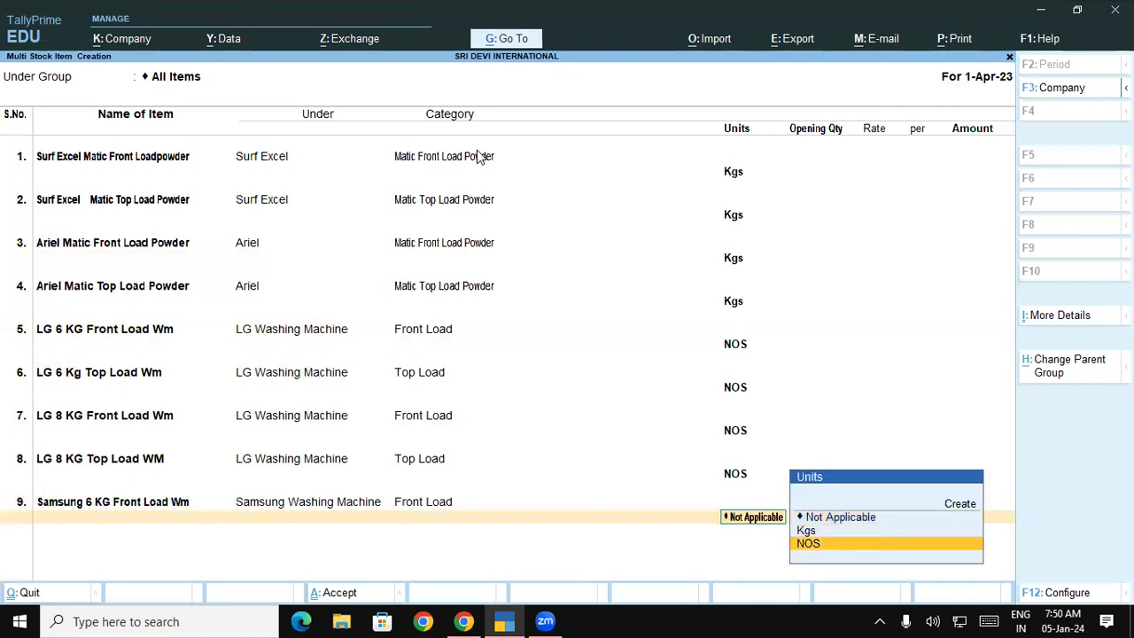
pyautogui.press('Return')
pyautogui.press('Return')
# Add Samsung 6 KG Top Load WM under Samsung Washing Machine, category Top Load, in NOS.
pyautogui.write('Sam')
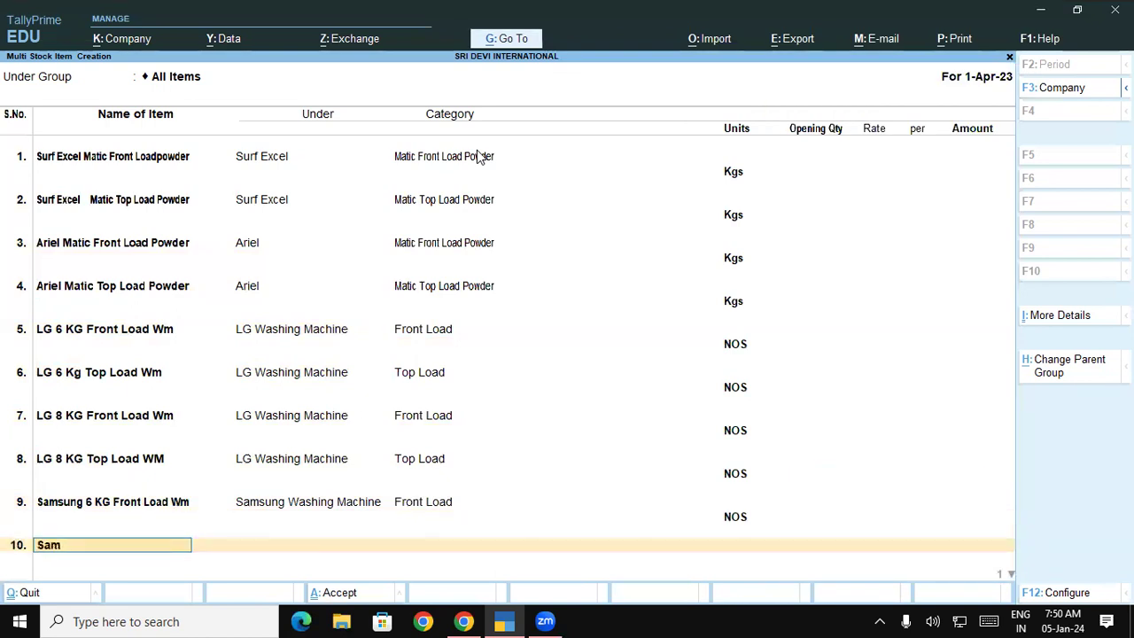
pyautogui.write('sung 6 KG Top')
pyautogui.write('Load WM')
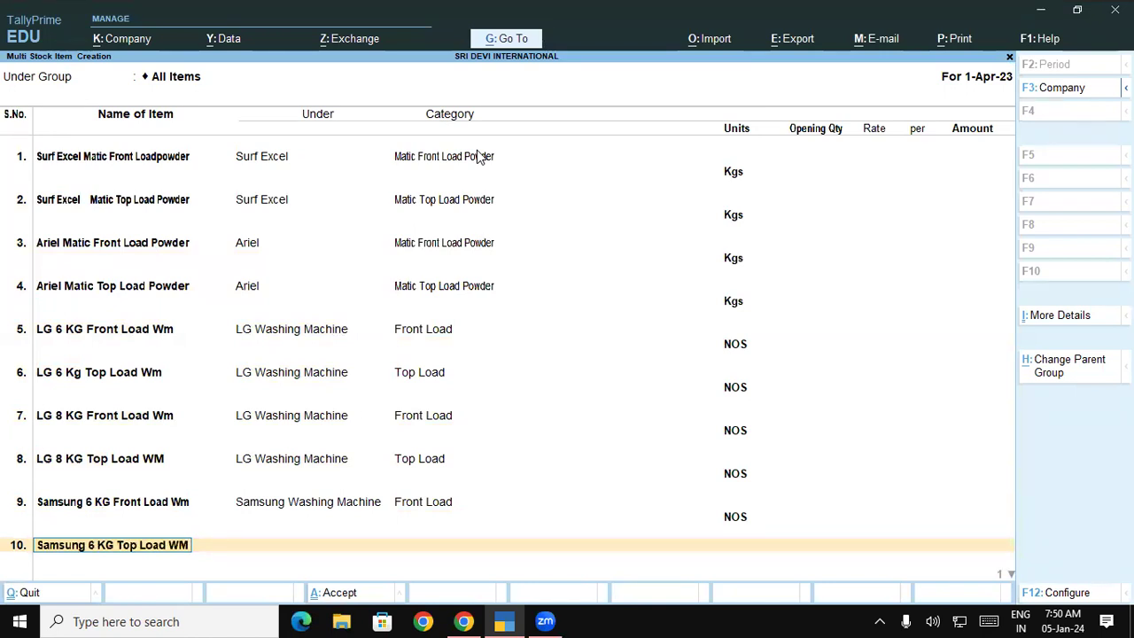
pyautogui.press('Return')
pyautogui.write('sa')
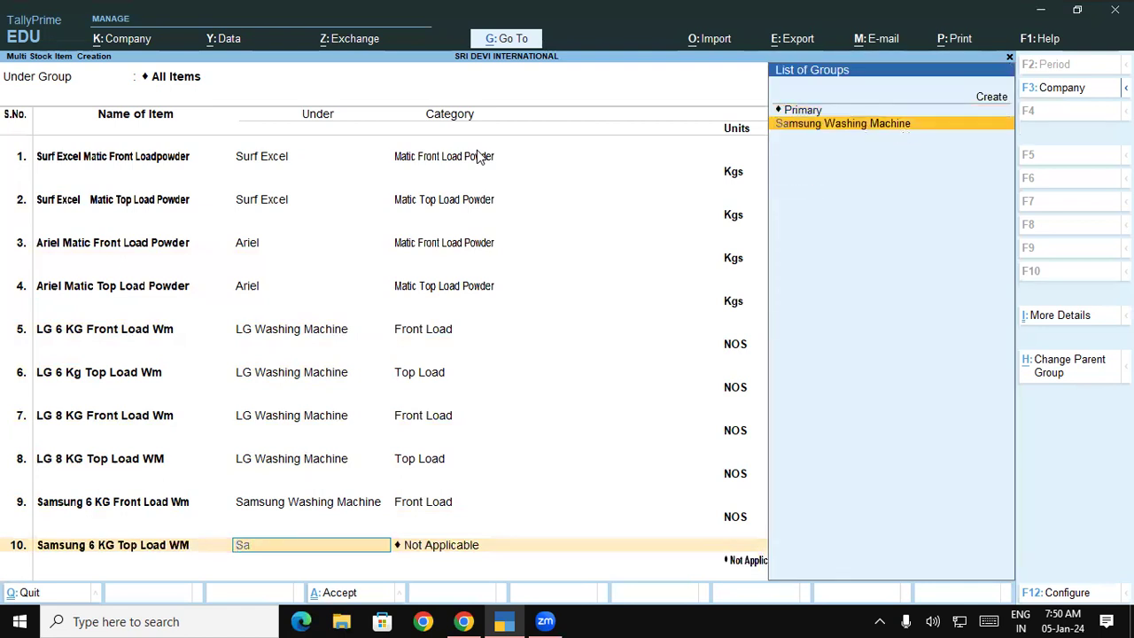
pyautogui.press('Return')
pyautogui.press('Down')
pyautogui.press('Down')
pyautogui.press('Down')
pyautogui.press('Down')
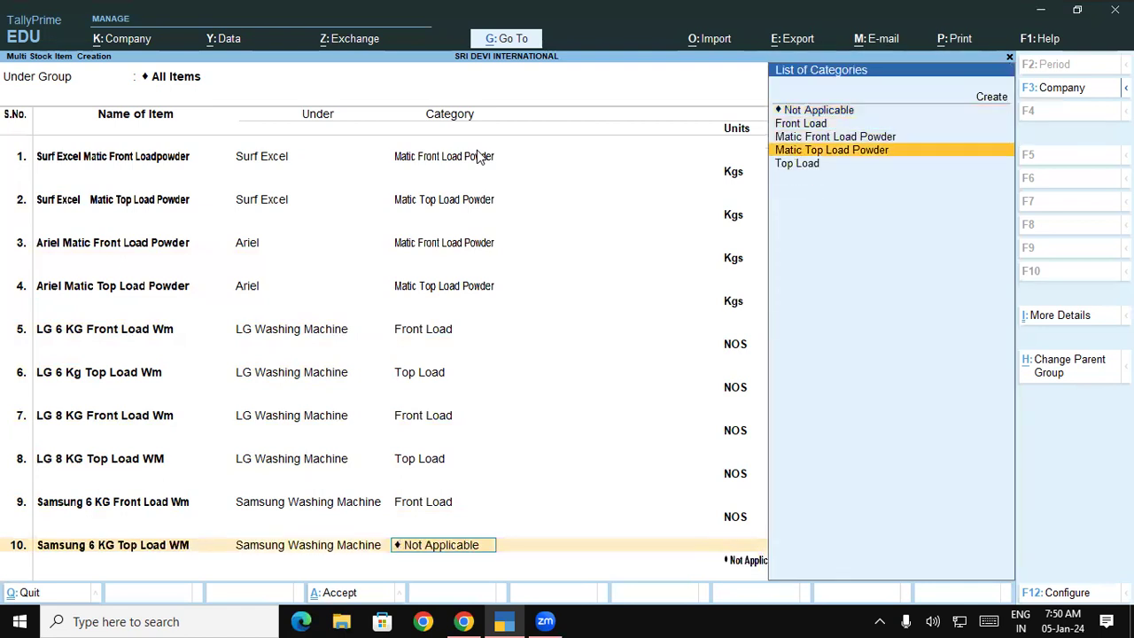
pyautogui.press('Return')
pyautogui.press('Down')
pyautogui.press('Down')
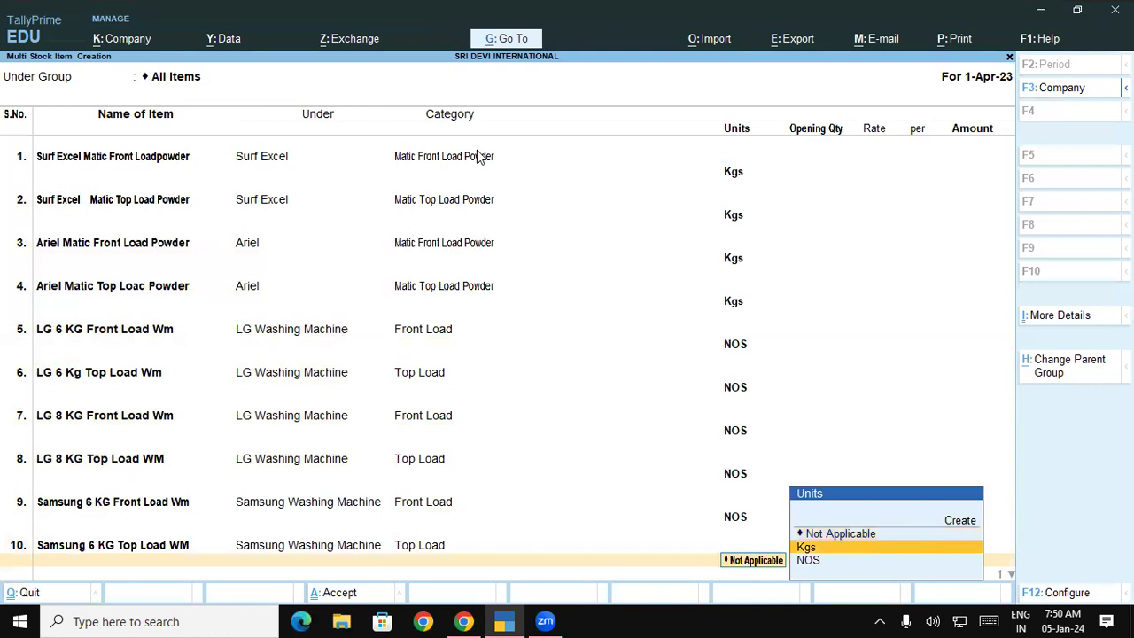
pyautogui.press('Return')
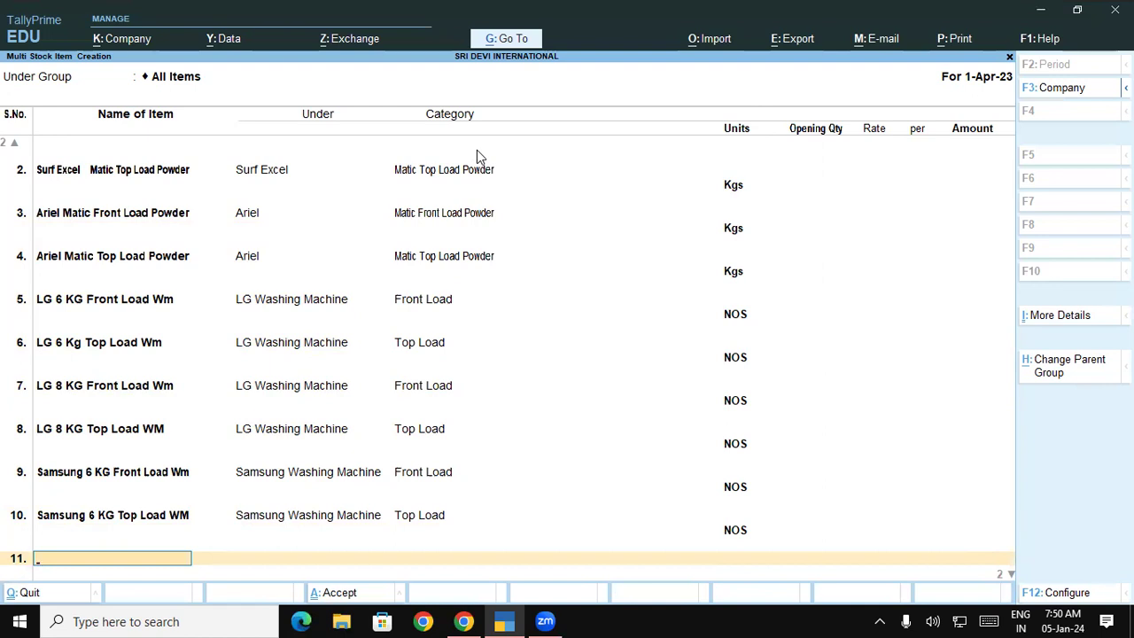
# Add Samsung 8 KG Front Load Wm under Samsung Washing Machine, category Front Load, in NOS.
pyautogui.write('Samsung 8 KG Fro')
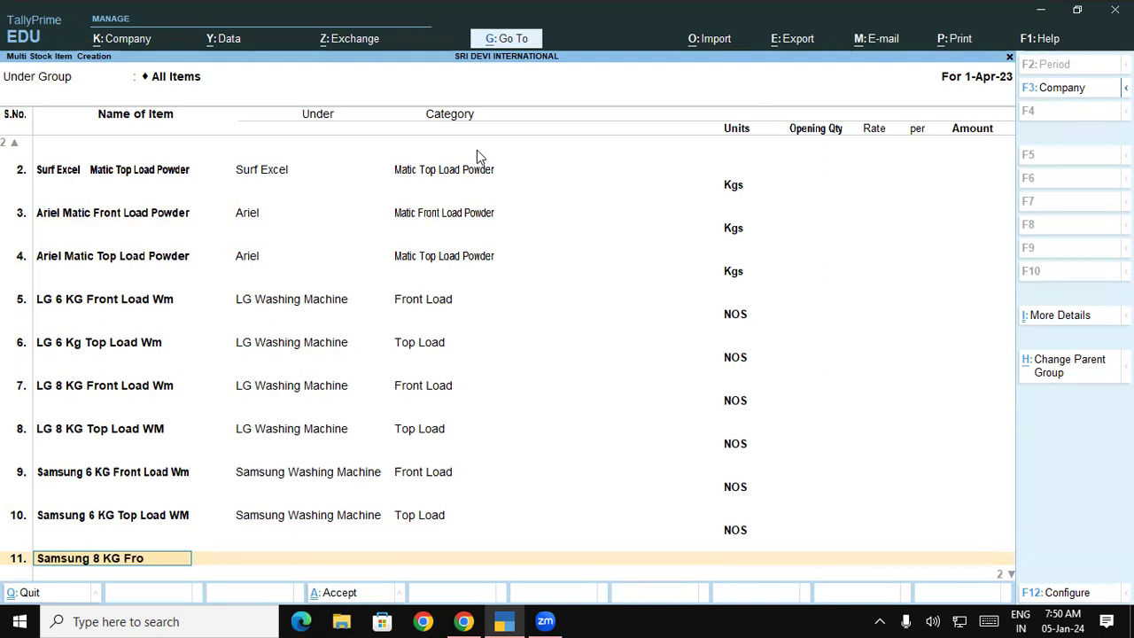
pyautogui.write('nt Load Wm')
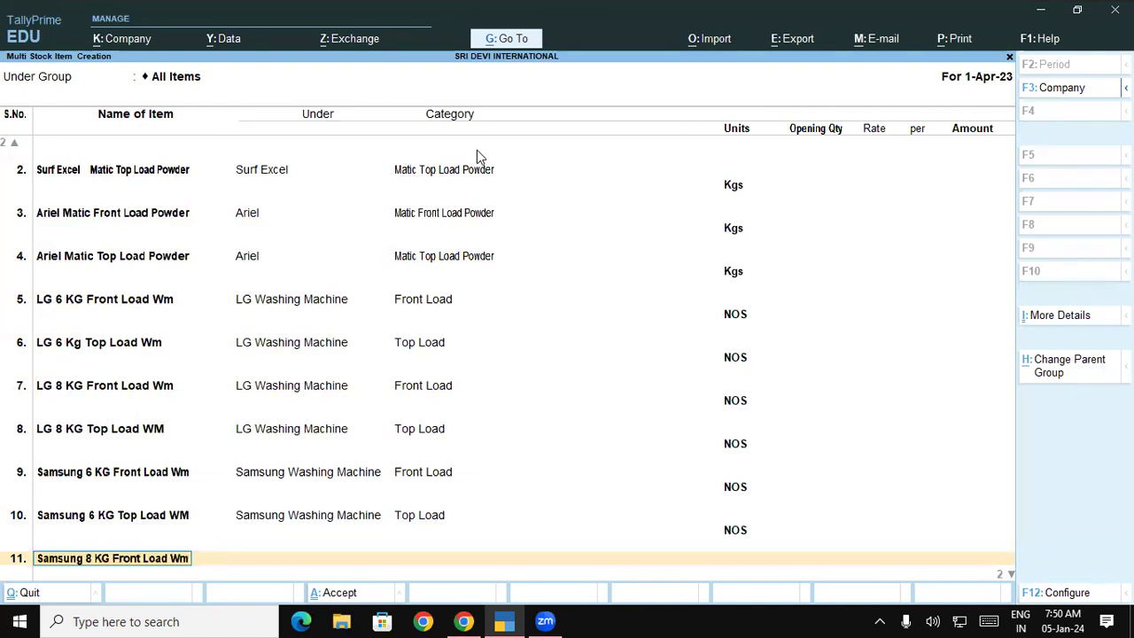
pyautogui.press('Return')
pyautogui.write('sa')
pyautogui.press('Return')
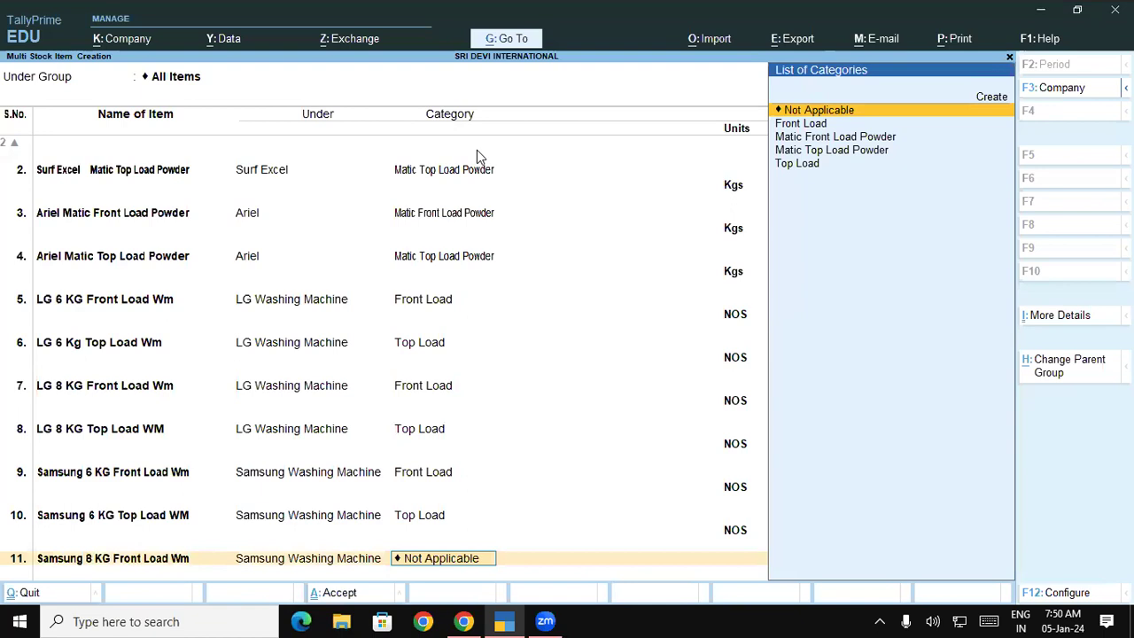
pyautogui.press('Down')
pyautogui.press('Down')
pyautogui.press('Up')
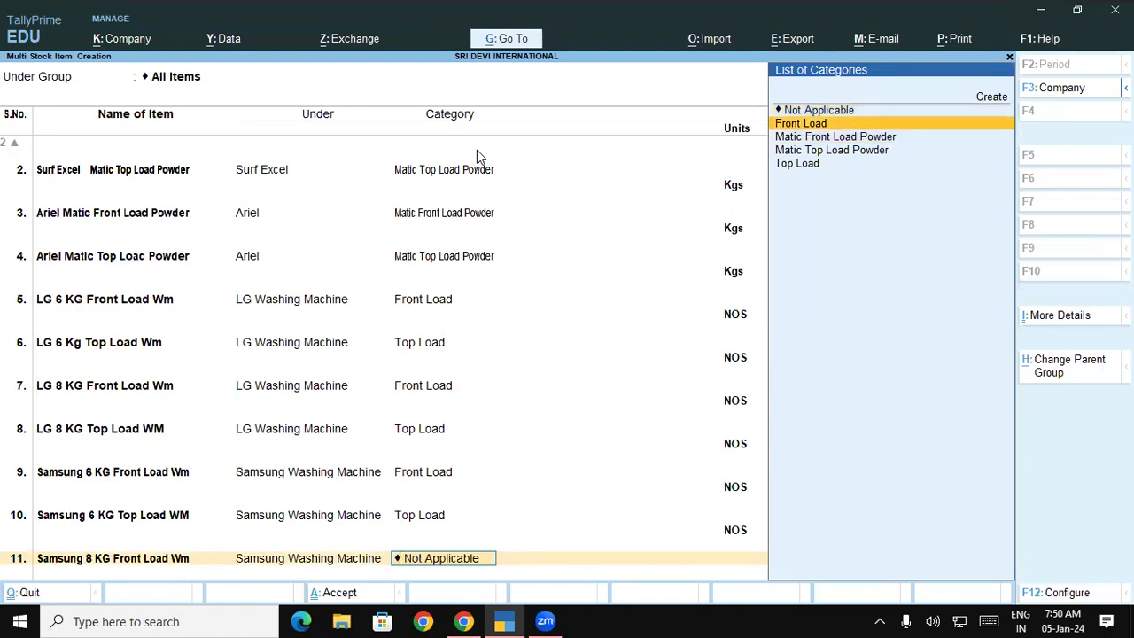
pyautogui.press('Return')
pyautogui.press('Down')
pyautogui.press('Down')
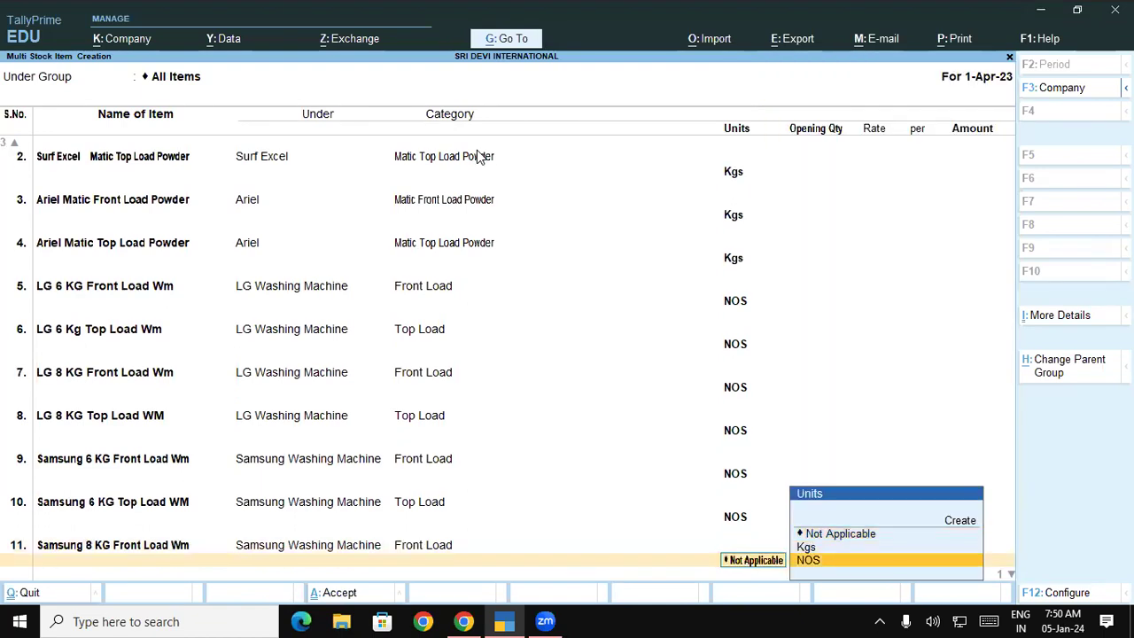
pyautogui.press('Return')
# Add Samsung 8 KG Top LOad Wm under Samsung Washing Machine, category Top Load, in NOS.
pyautogui.write('Sam')
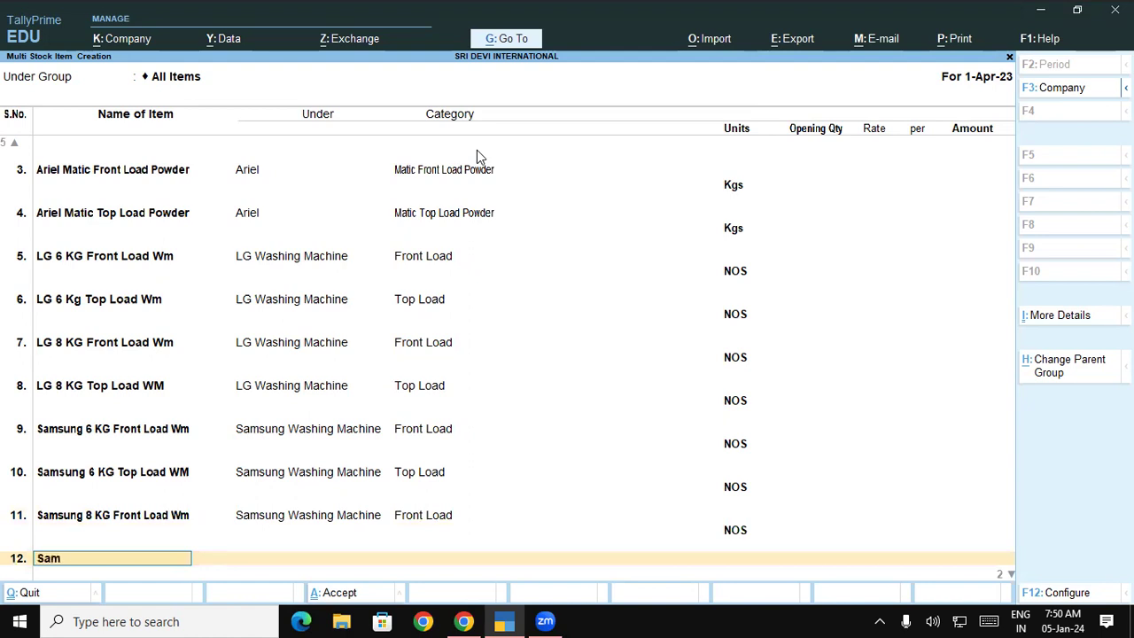
pyautogui.write('sung 8 KG Top LOad')
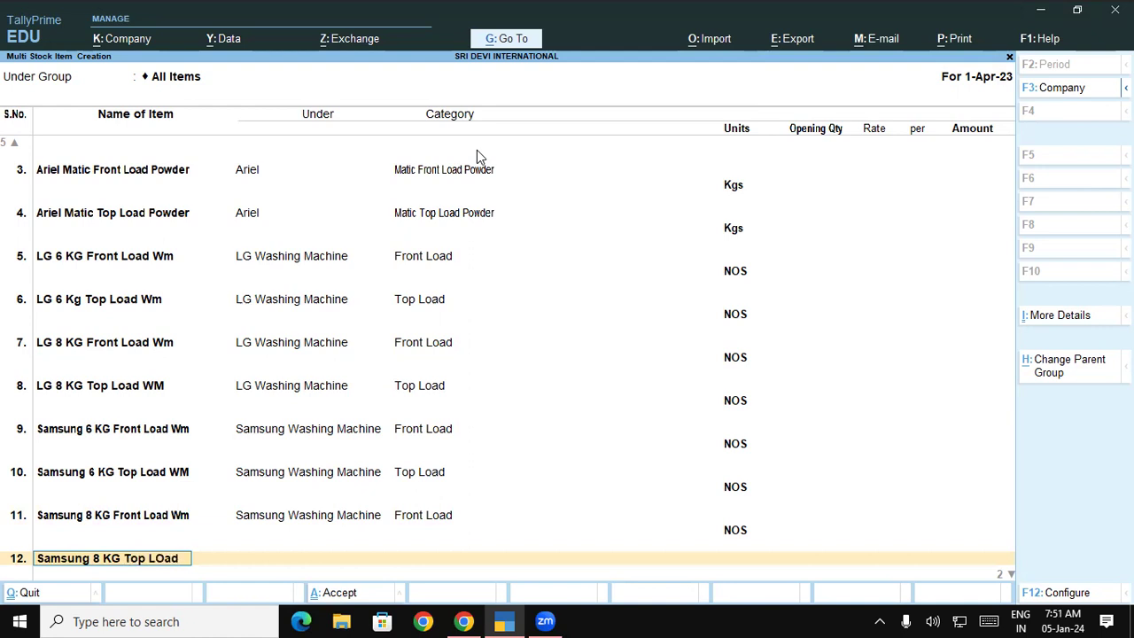
pyautogui.write(' Wm')
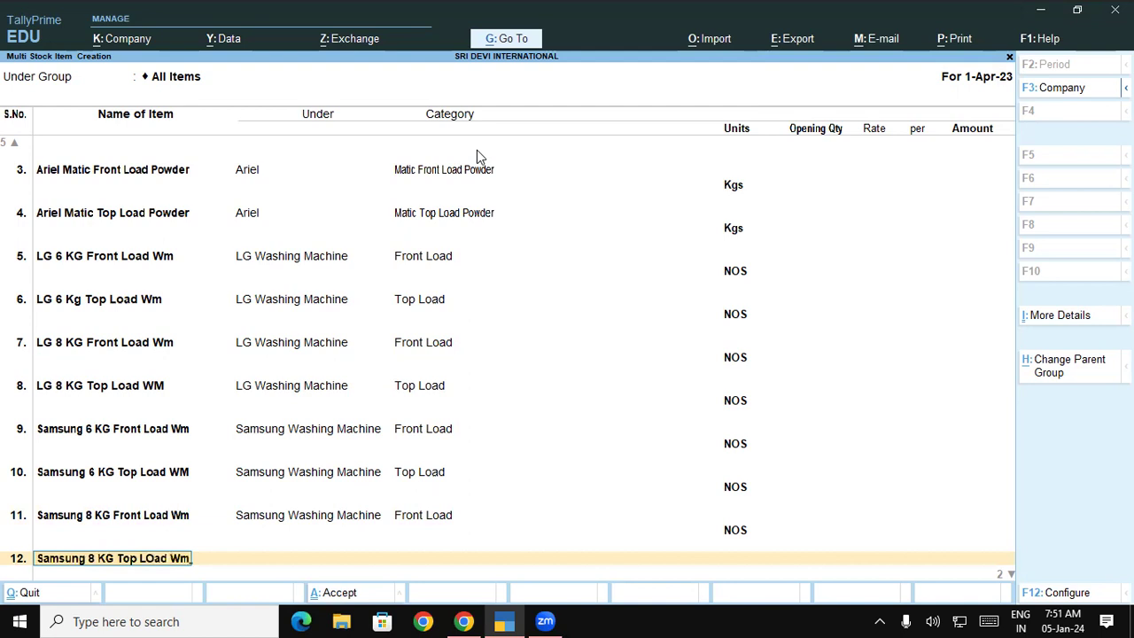
pyautogui.press('Return')
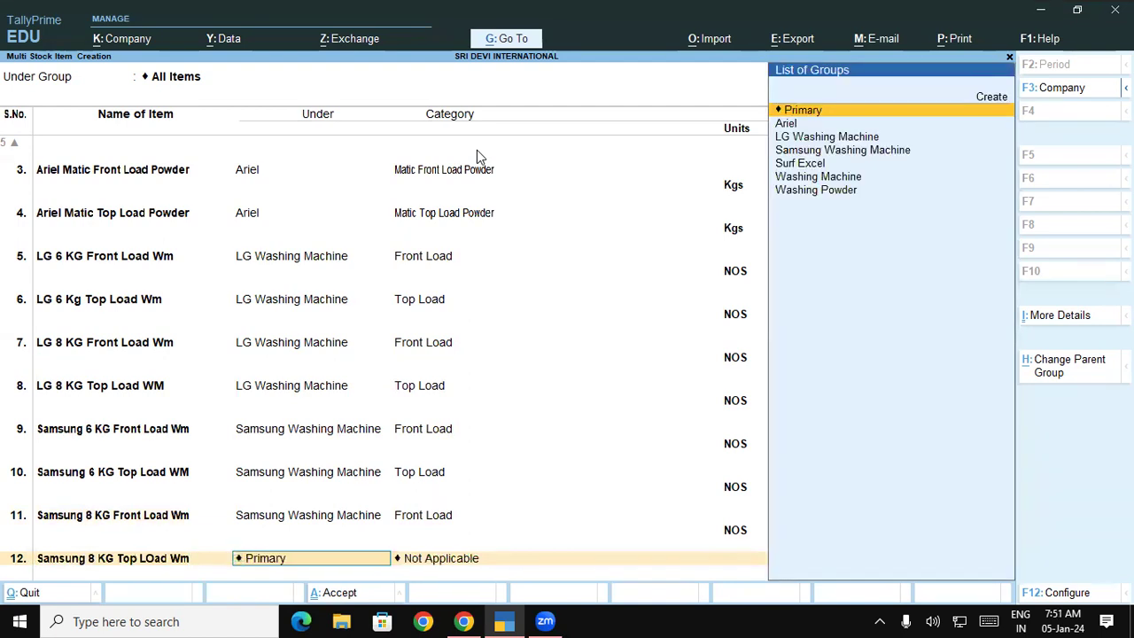
pyautogui.write('Sa')
pyautogui.press('Return')
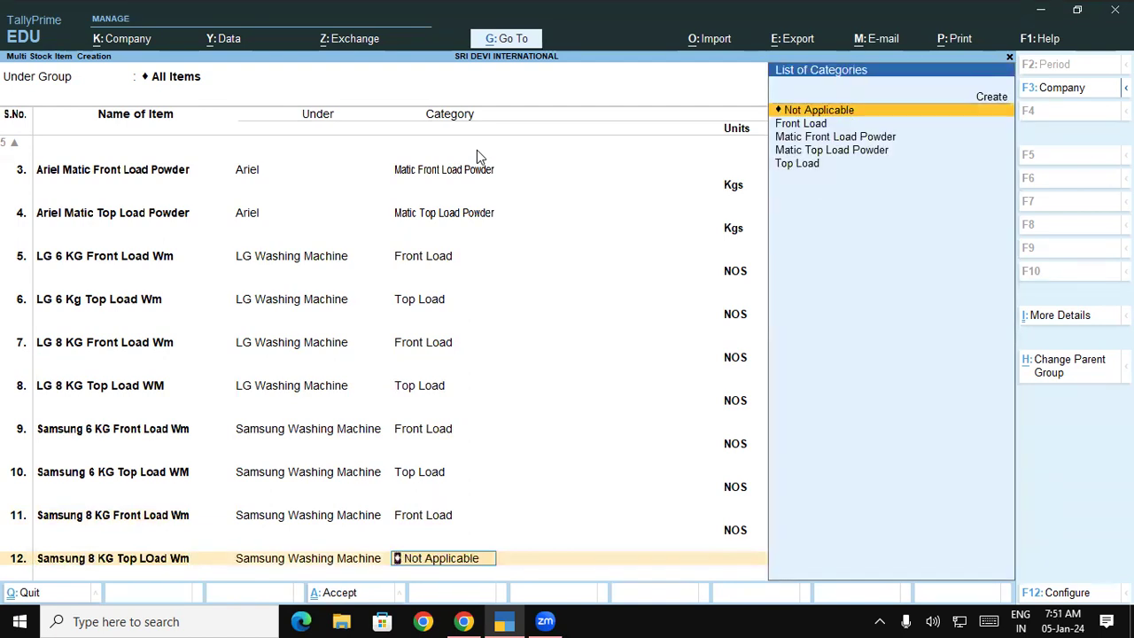
pyautogui.press('Down')
pyautogui.press('Down')
pyautogui.press('Down')
pyautogui.press('Down')
pyautogui.press('Return')
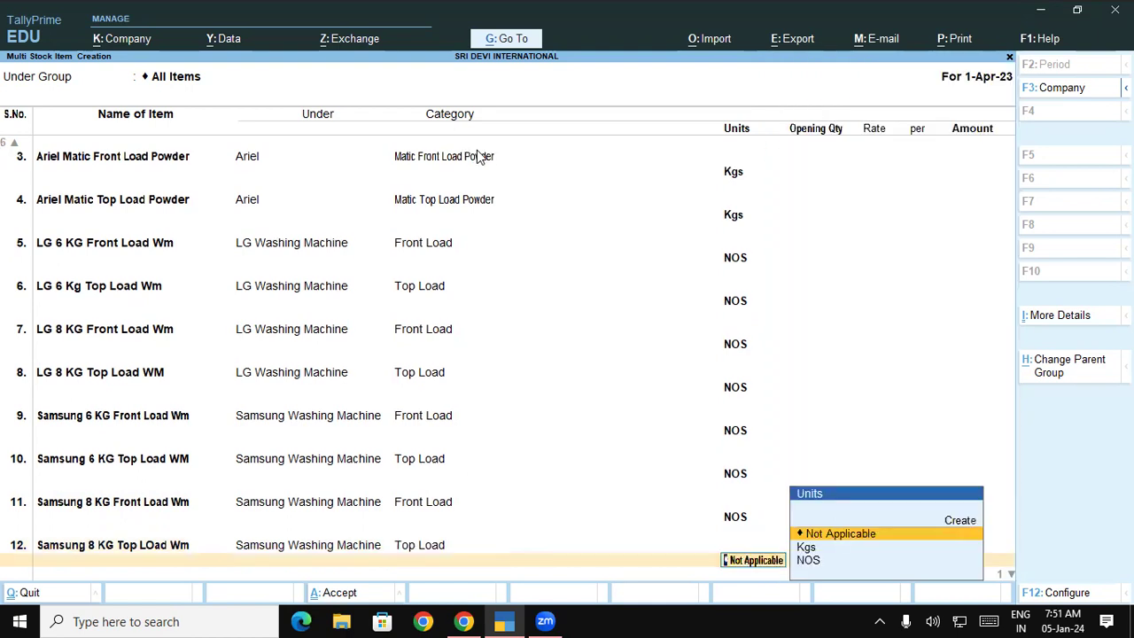
pyautogui.press('Down')
pyautogui.press('Down')
pyautogui.press('Return')
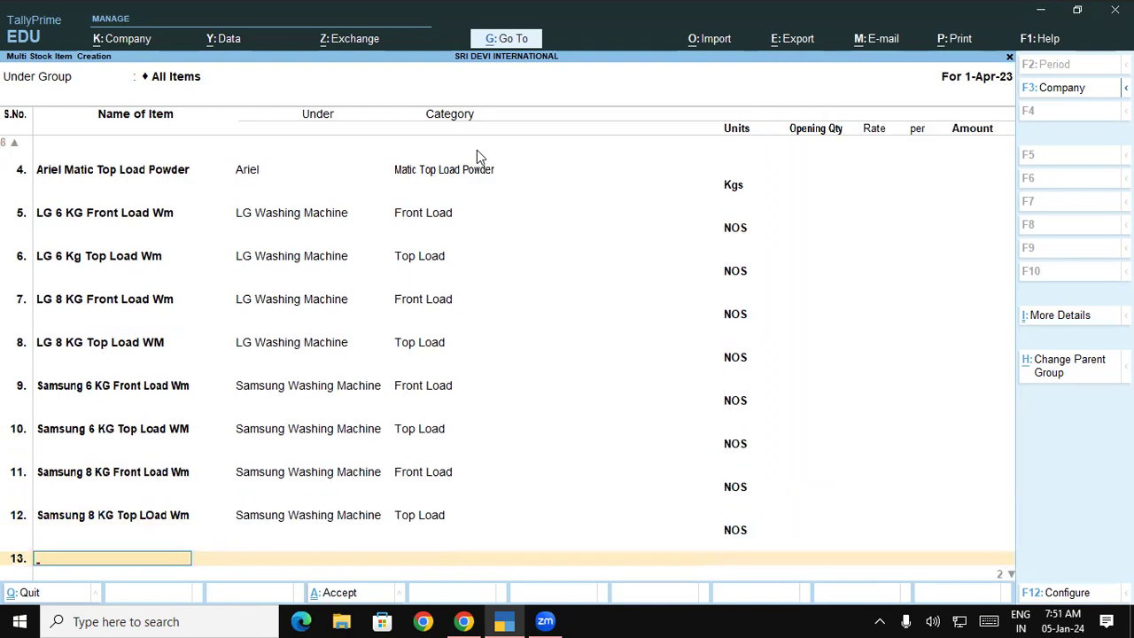
pyautogui.press('Return')
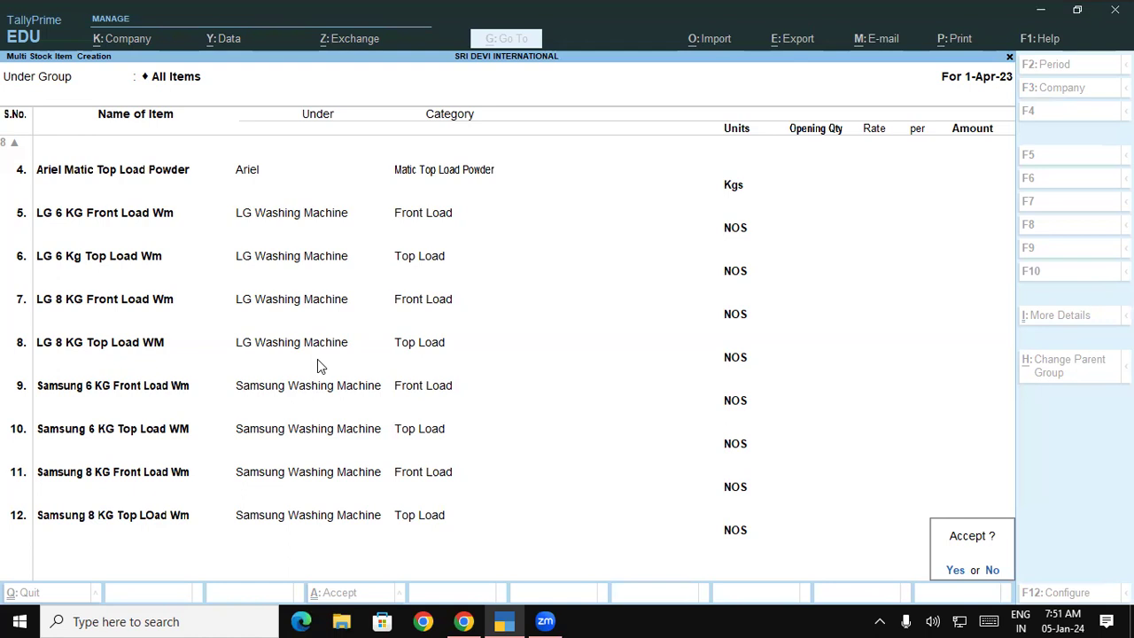
# Accept the Multi Stock Item Creation screen with Y, saving all twelve stock items.
pyautogui.press('y')
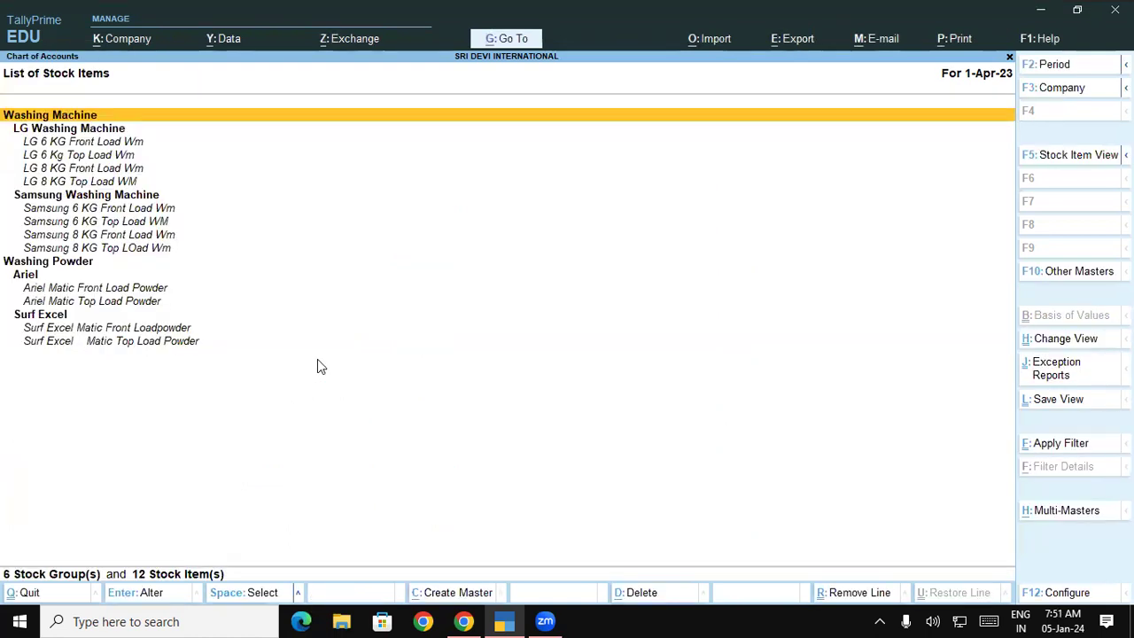